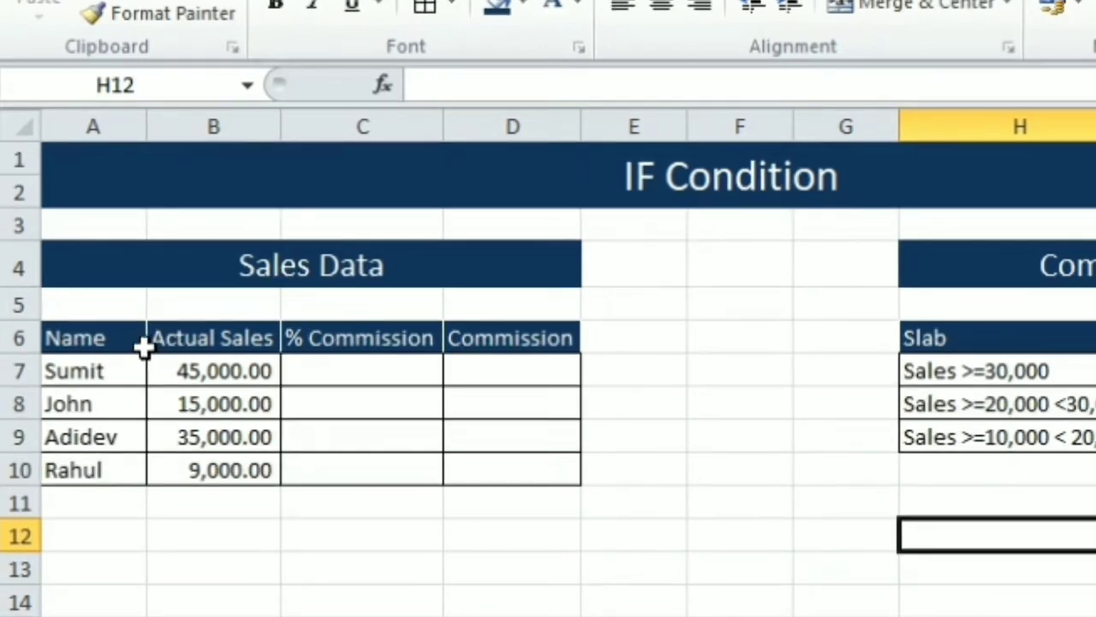
# Rename header cell A6 from Name to AgentName and autofit column A to it.
pyautogui.click(122, 344)
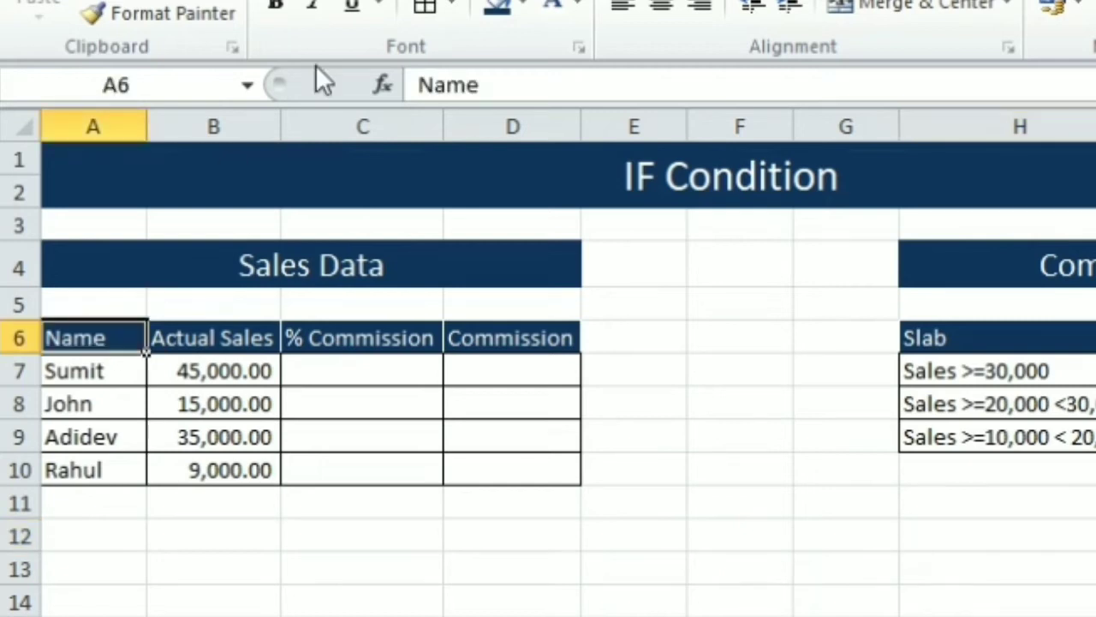
pyautogui.click(415, 84)
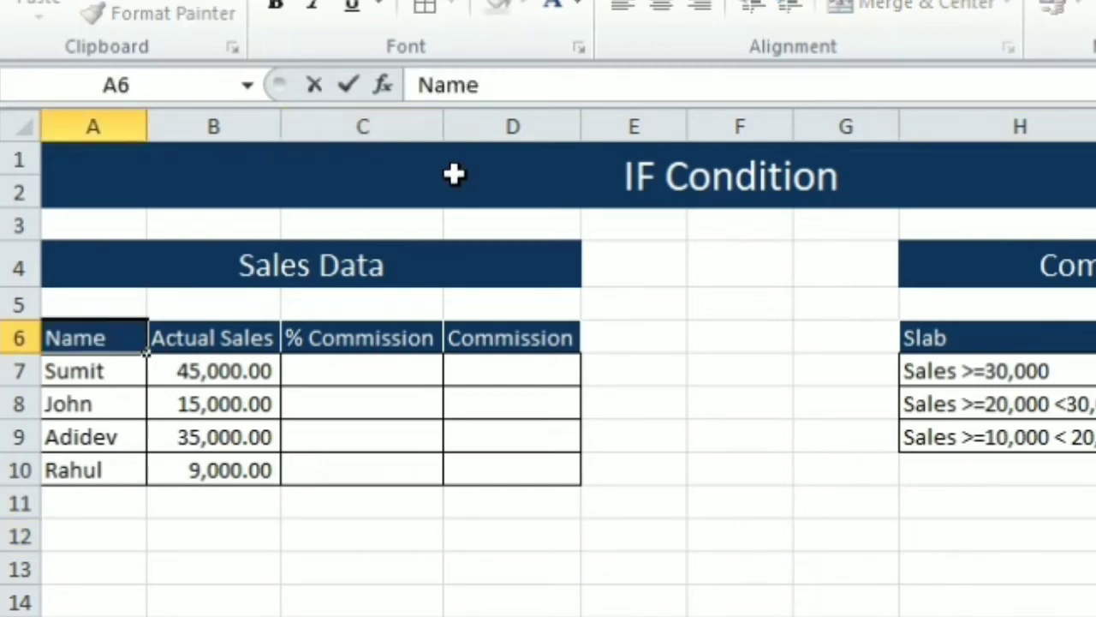
pyautogui.write('Agent')
pyautogui.press('Return')
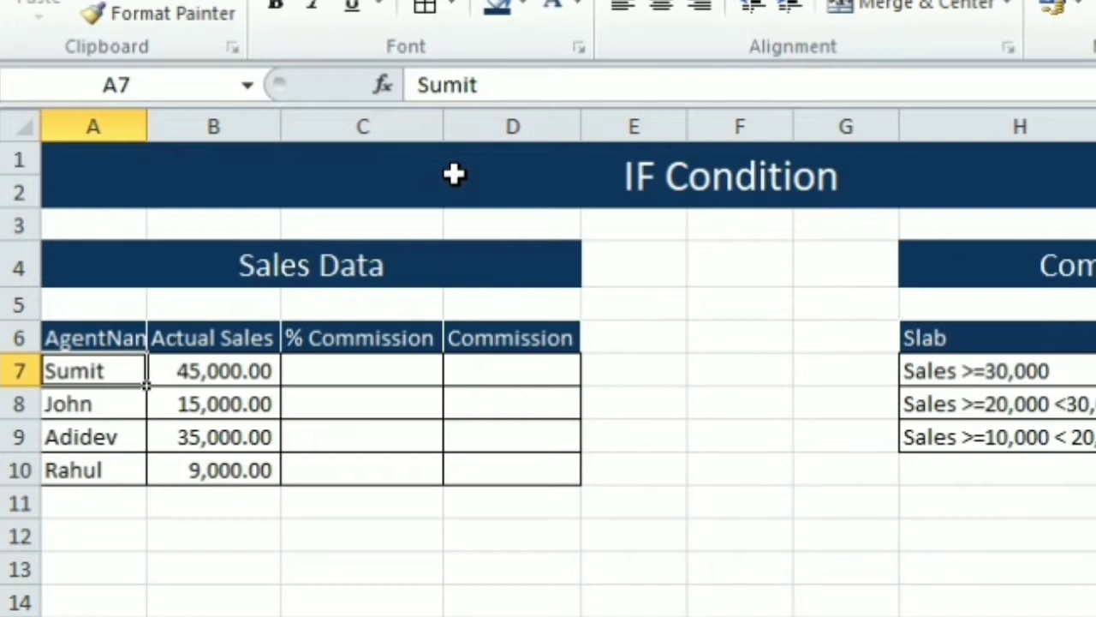
pyautogui.doubleClick(149, 123)
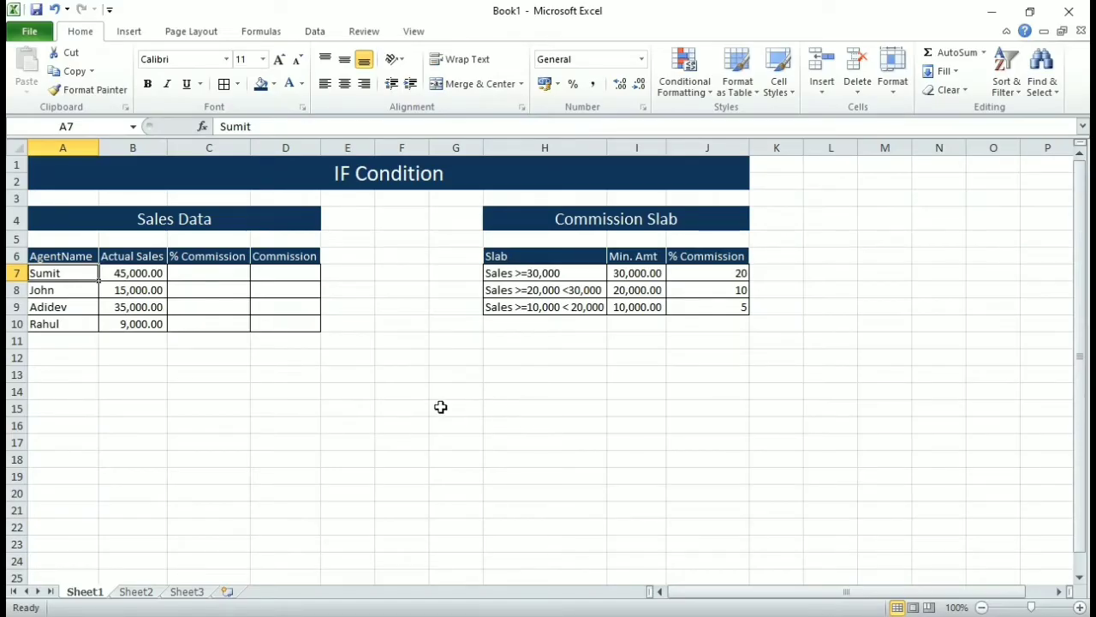
# Begin the formula =IF( in cell C7 using the IF autocomplete entry.
pyautogui.click(237, 274)
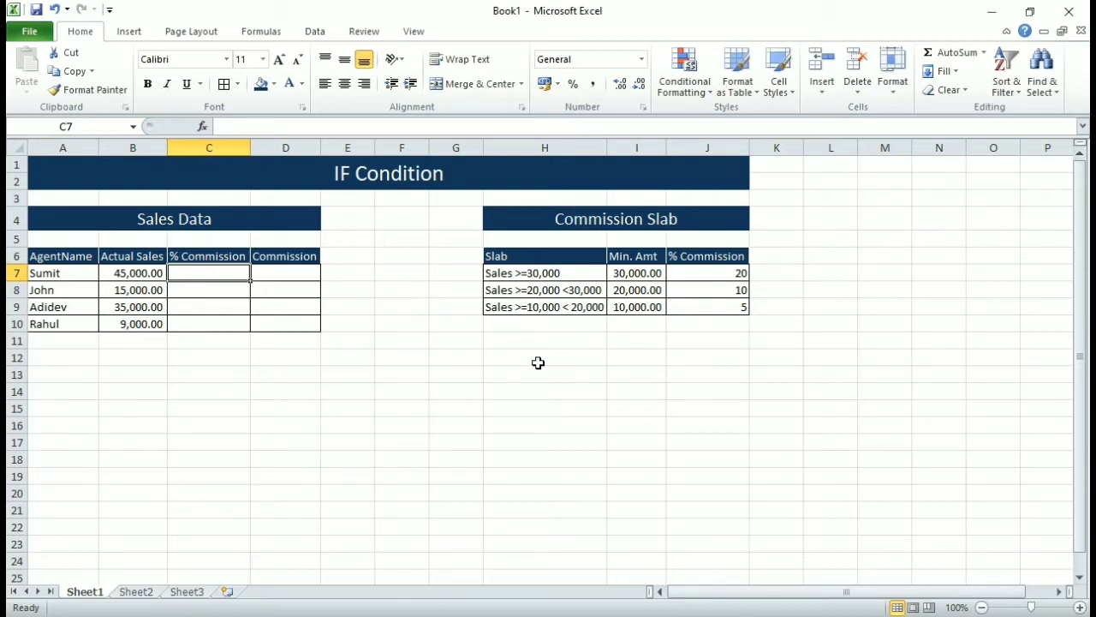
pyautogui.write('=')
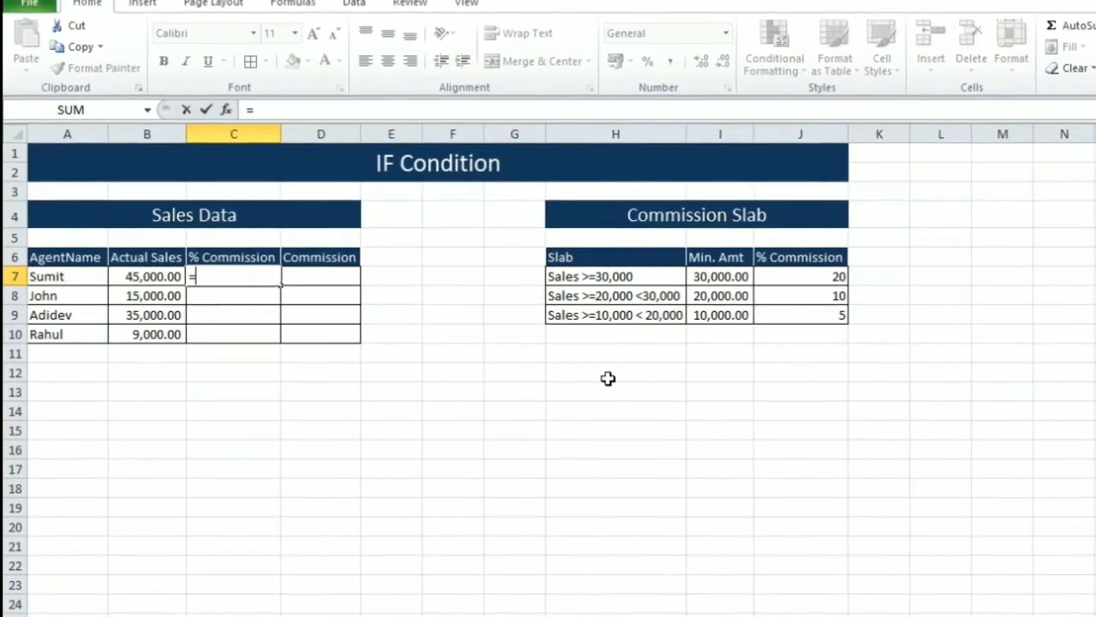
pyautogui.write('if')
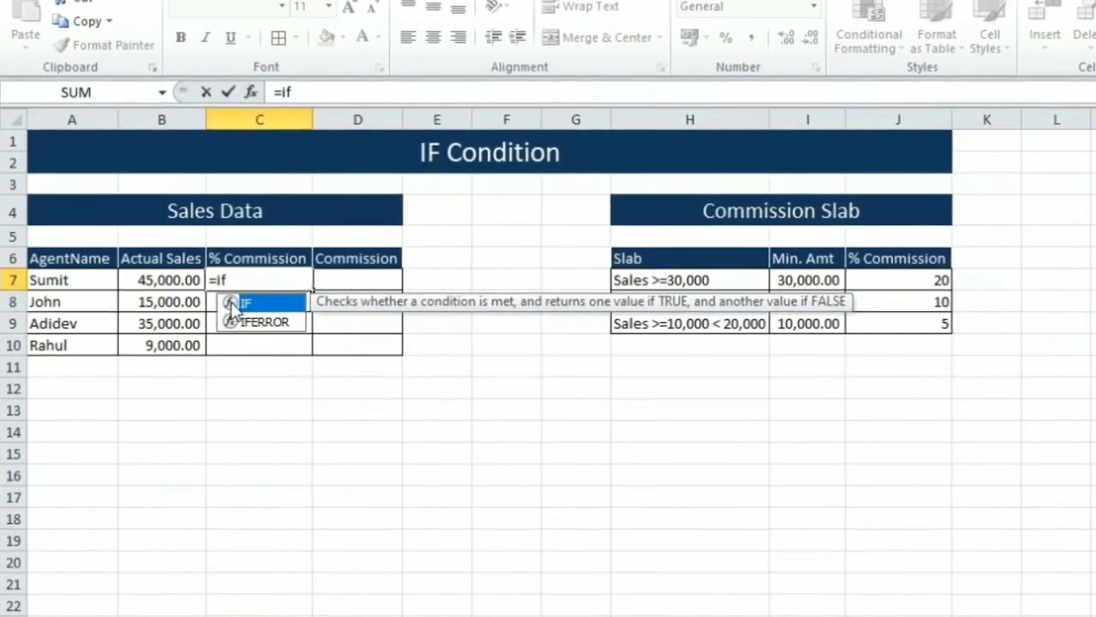
pyautogui.doubleClick(231, 303)
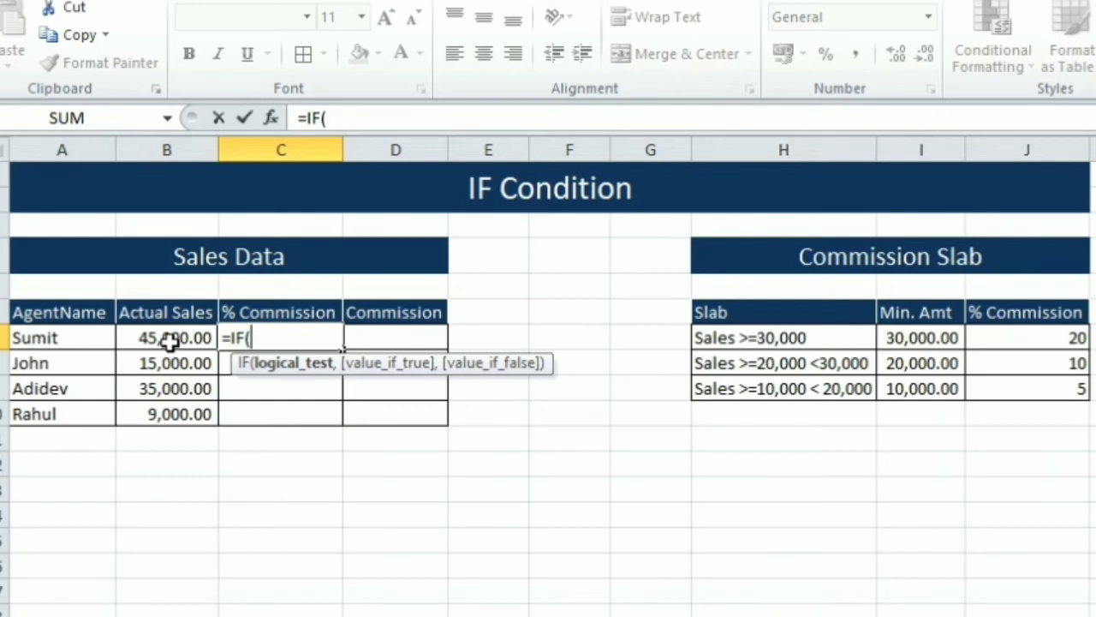
# Enter B7>=30000 returning 20 as C7's first IF test, correcting the mistyped 4000 threshold.
pyautogui.click(171, 341)
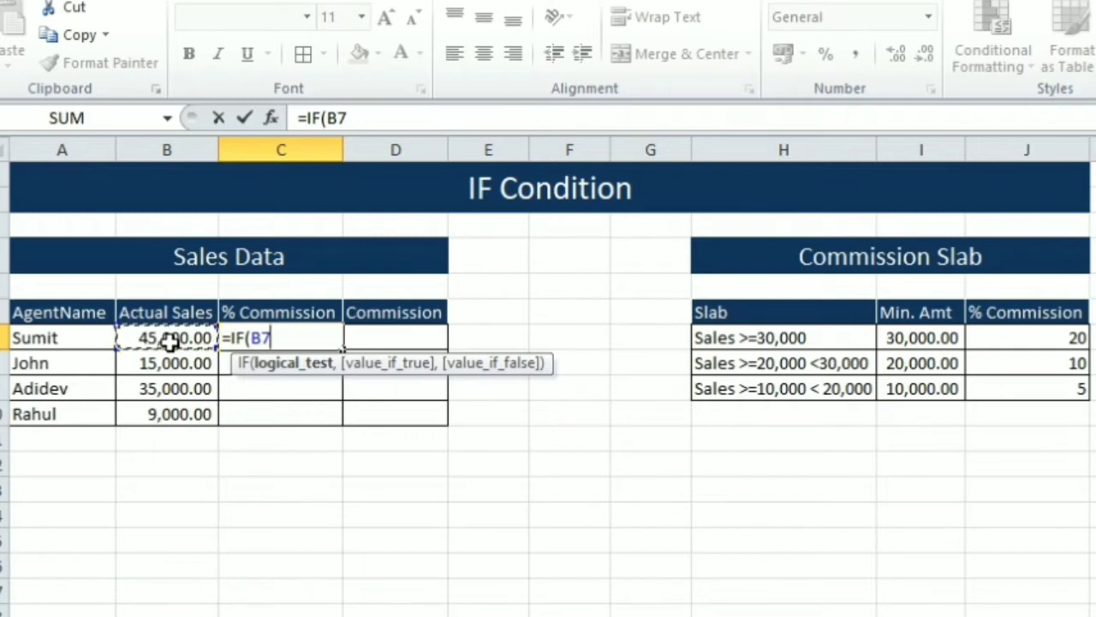
pyautogui.write('>')
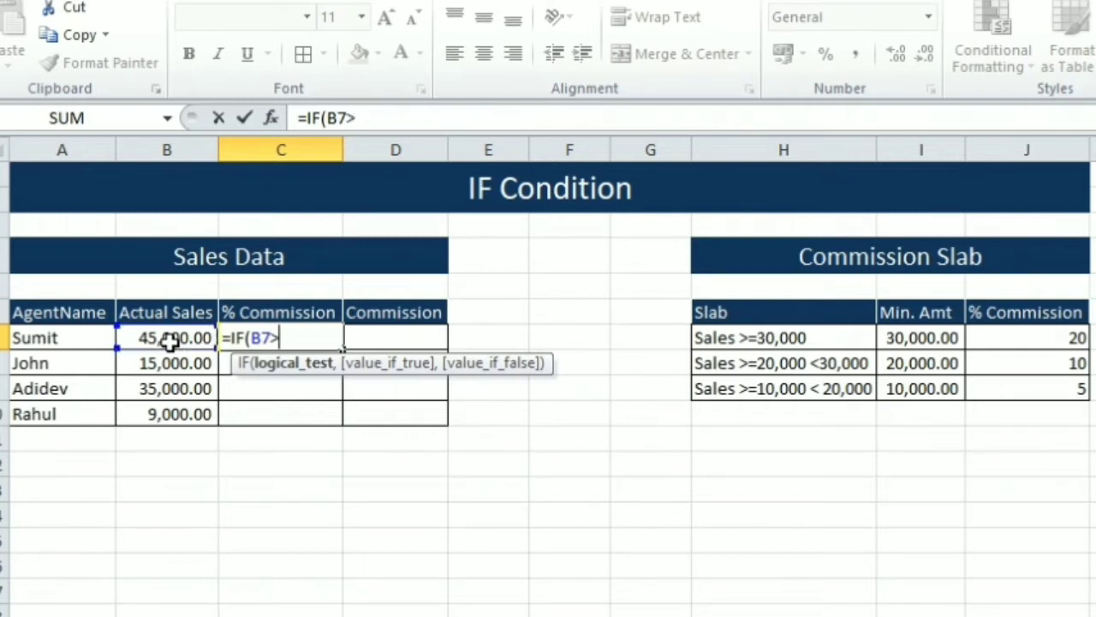
pyautogui.write('=')
pyautogui.write('4000')
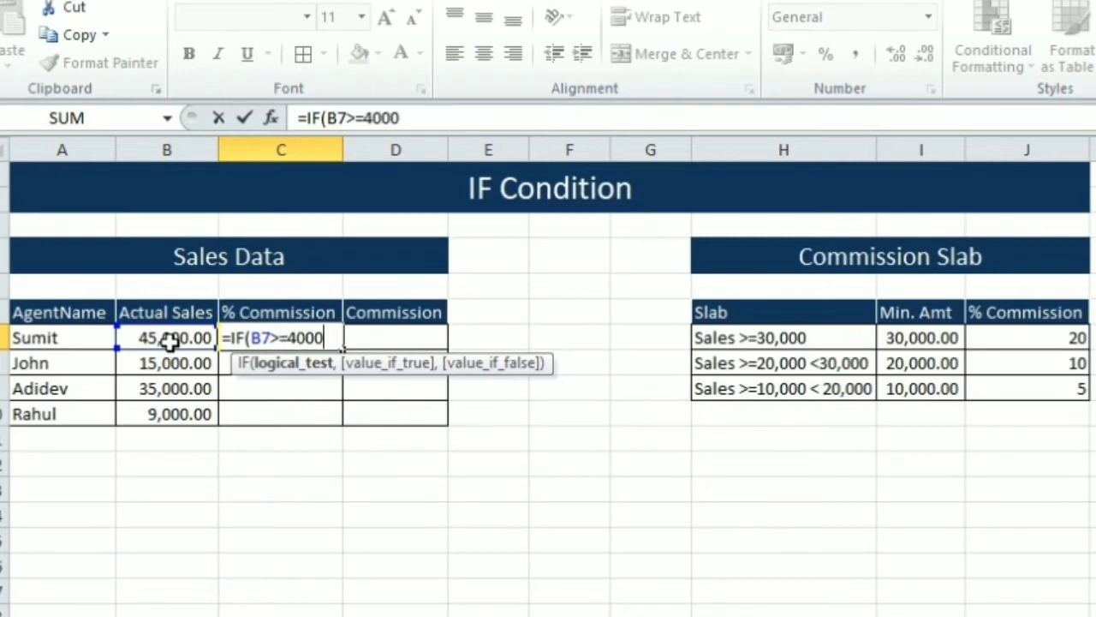
pyautogui.press('BackSpace')
pyautogui.press('BackSpace')
pyautogui.press('BackSpace')
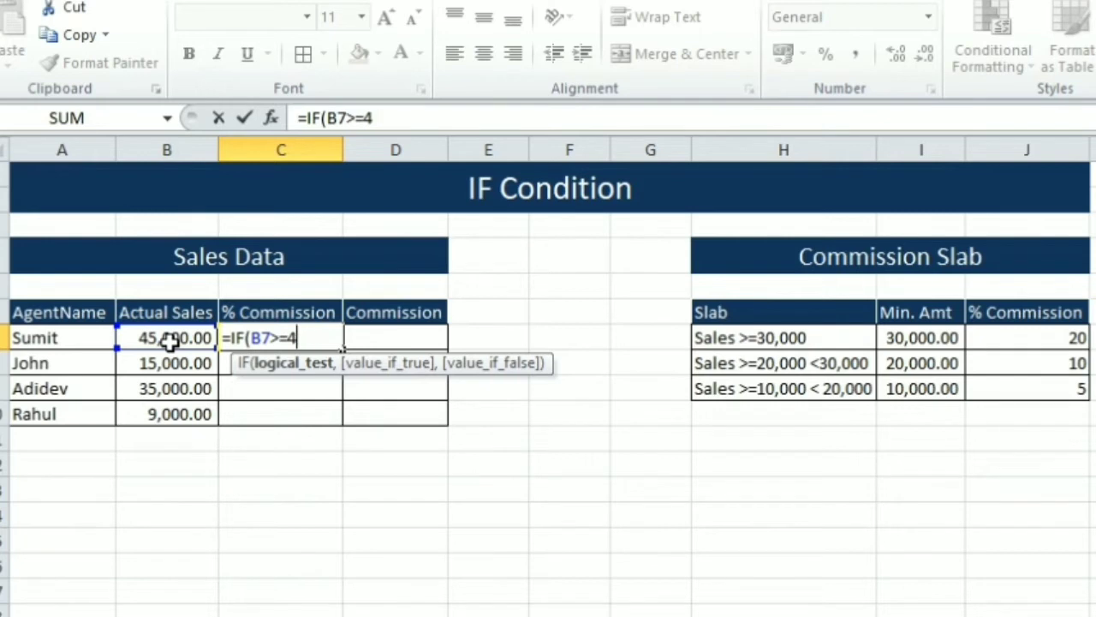
pyautogui.press('BackSpace')
pyautogui.write('300')
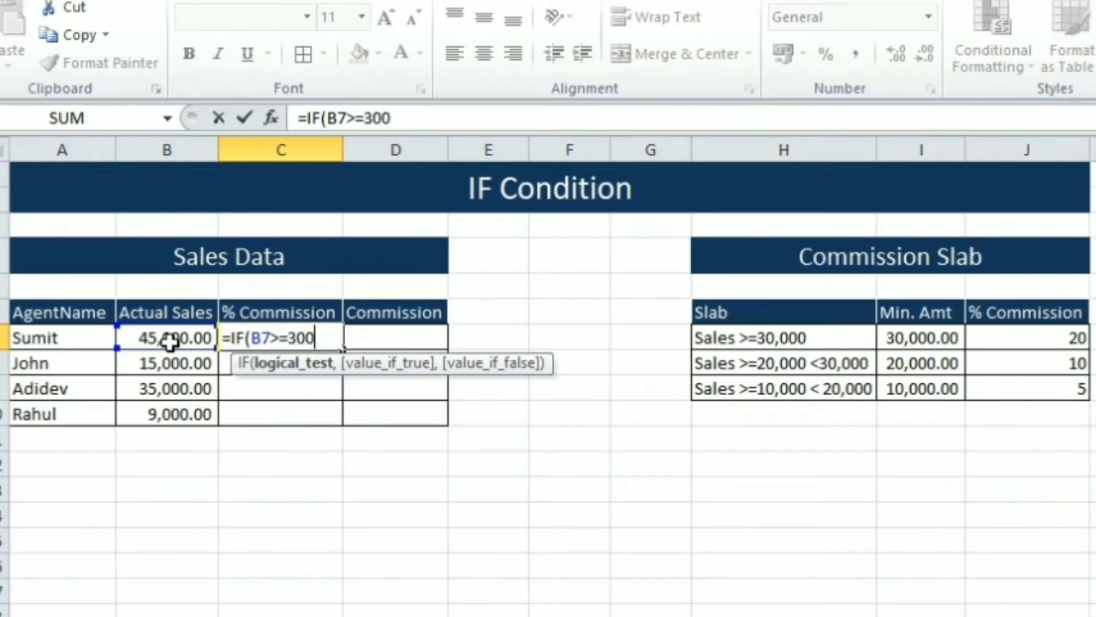
pyautogui.write('00')
pyautogui.write(',')
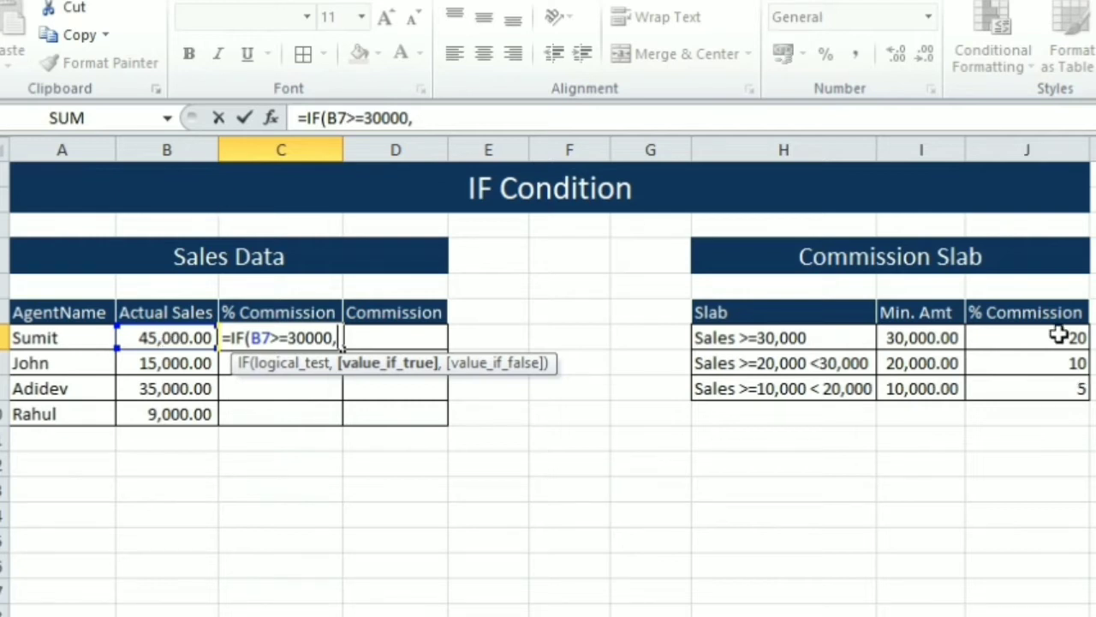
pyautogui.write('20')
pyautogui.write(',')
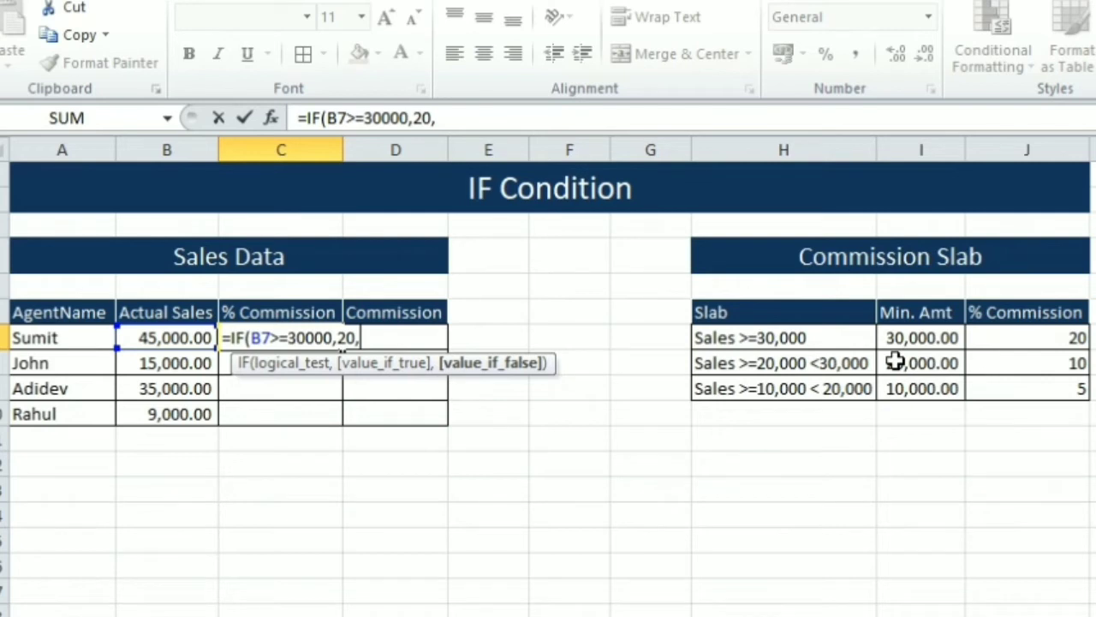
# Nest a second IF testing B7>=20000 that returns 10, then open a third IF.
pyautogui.write('if(')
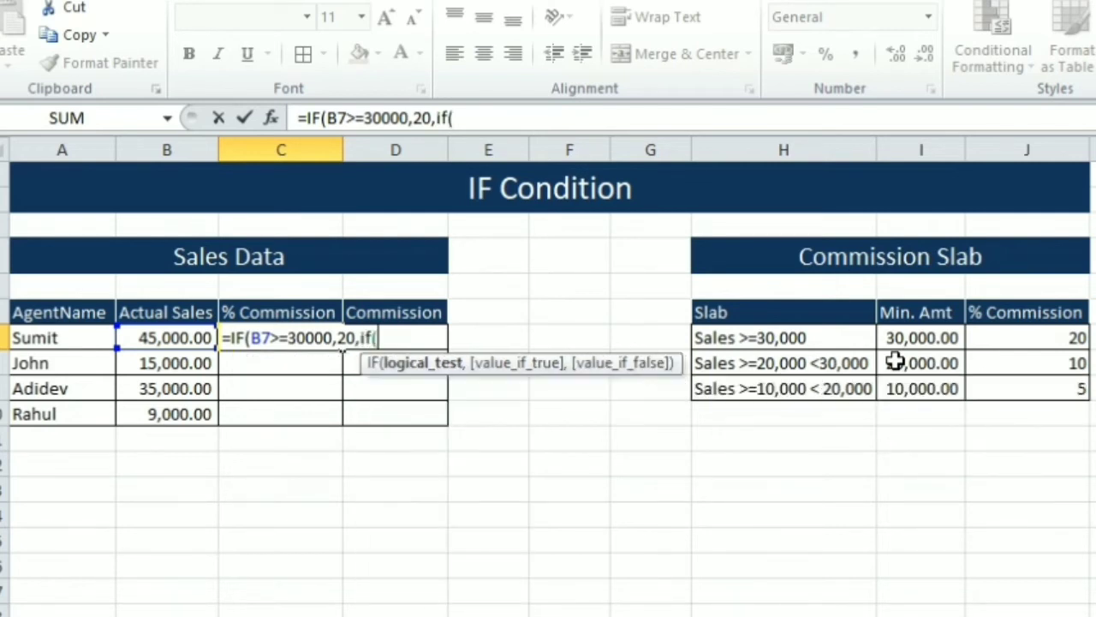
pyautogui.click(196, 338)
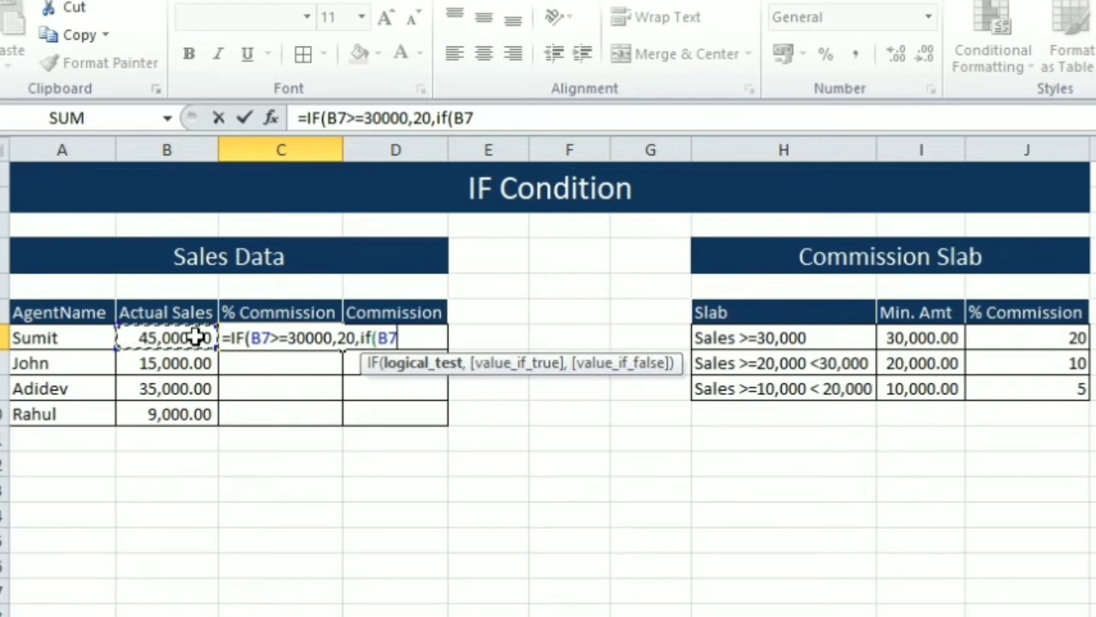
pyautogui.write('>')
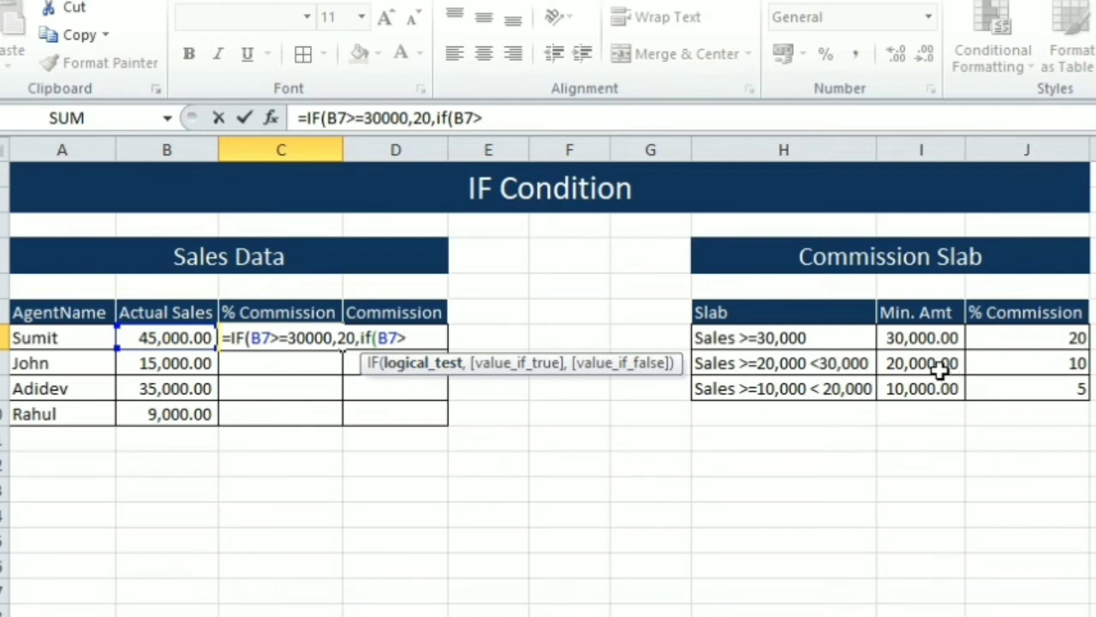
pyautogui.write('=')
pyautogui.write('2000')
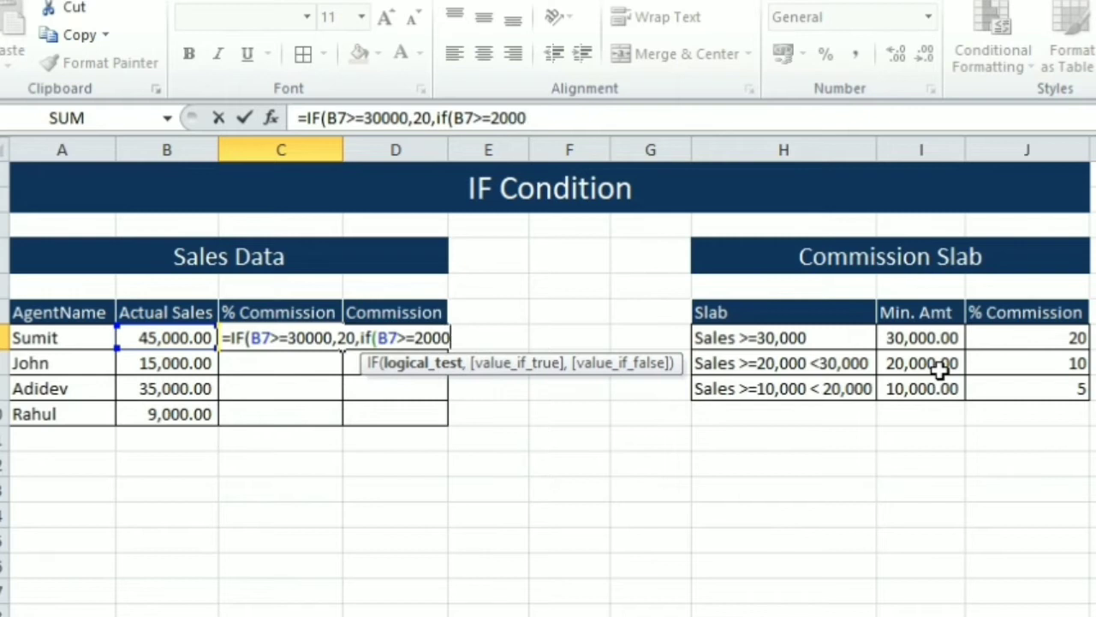
pyautogui.write('0')
pyautogui.write(',')
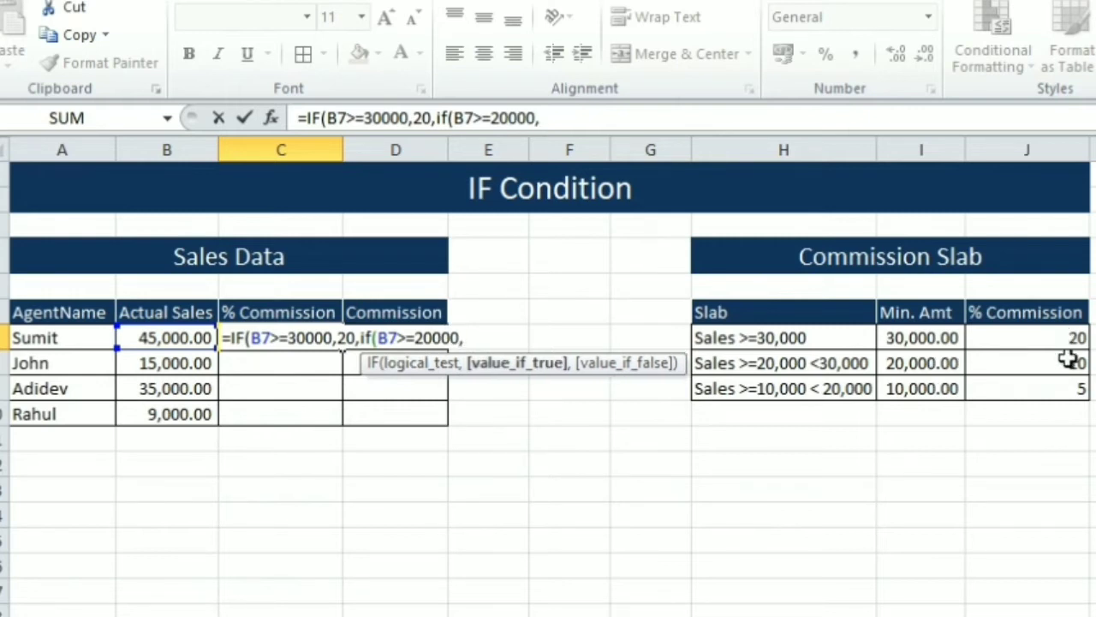
pyautogui.write('10')
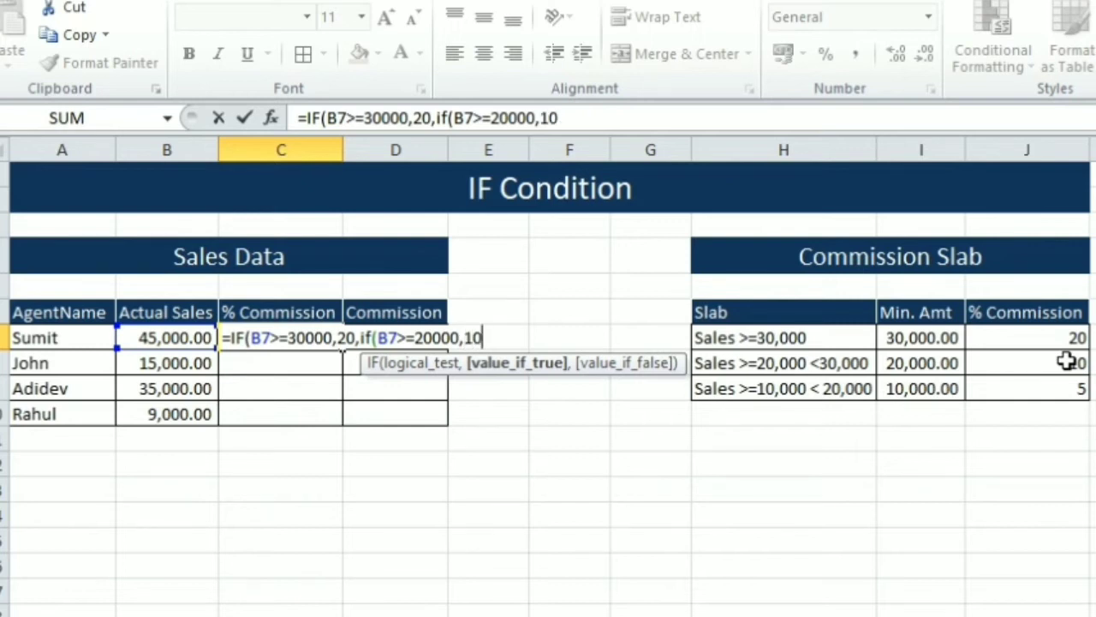
pyautogui.write(',')
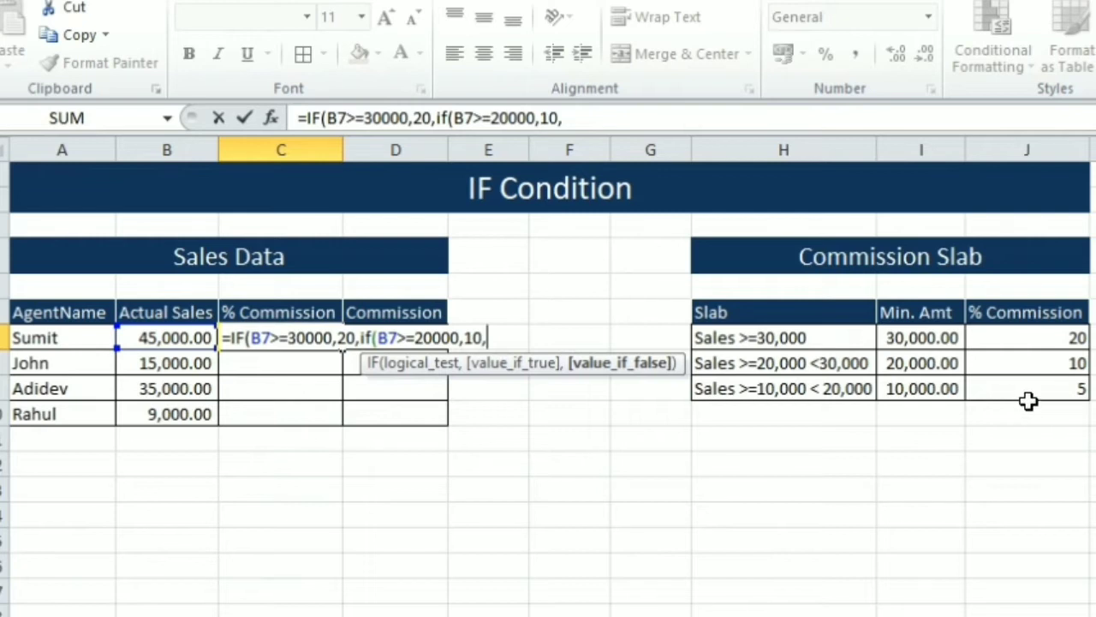
pyautogui.write('i')
pyautogui.write('f(')
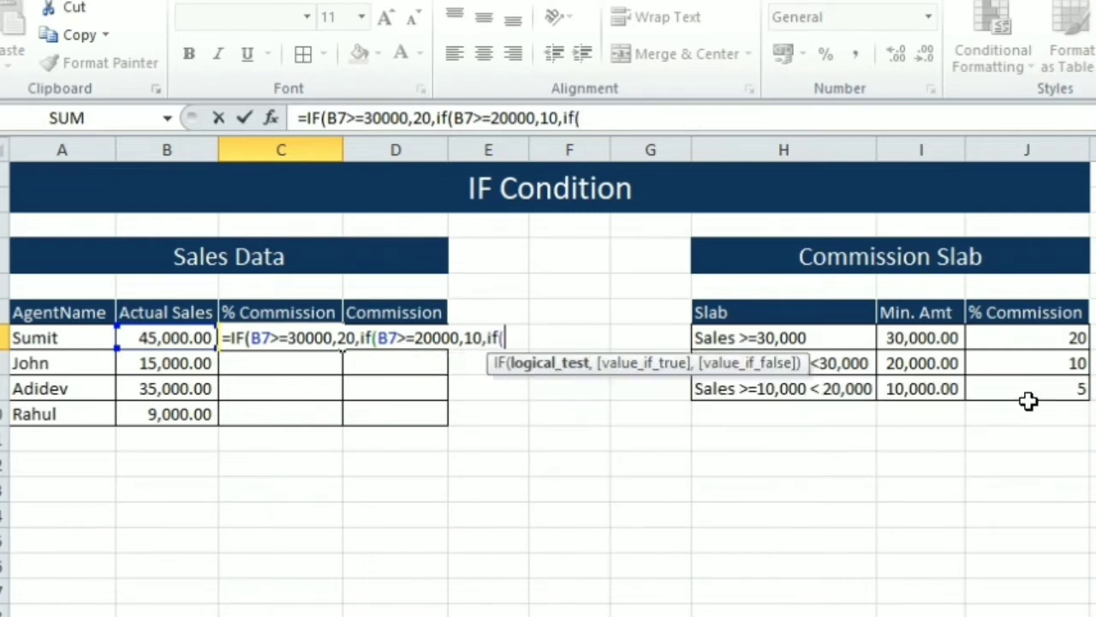
# Finish C7 with B7>=10000 returning 5, else 0, closing all three parentheses and committing.
pyautogui.click(161, 339)
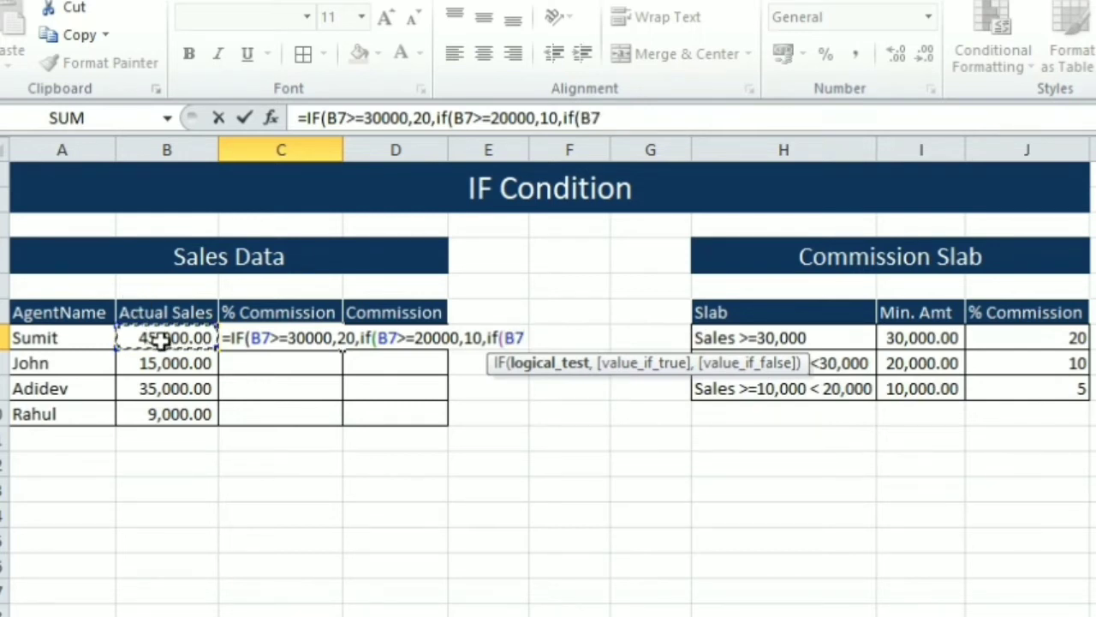
pyautogui.write('>')
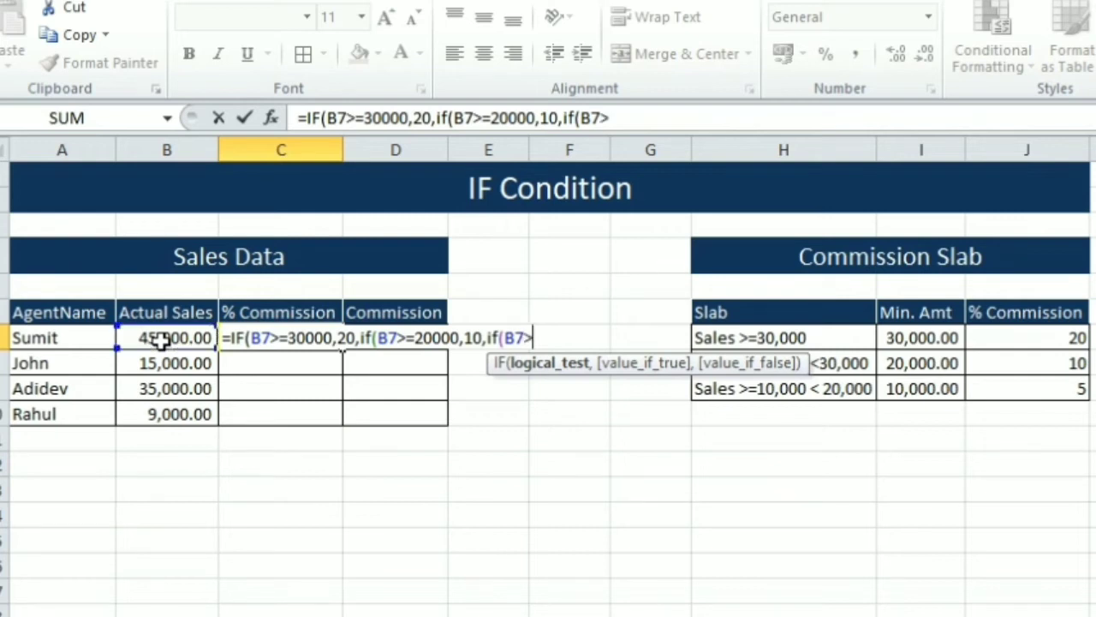
pyautogui.write('=')
pyautogui.write('1000')
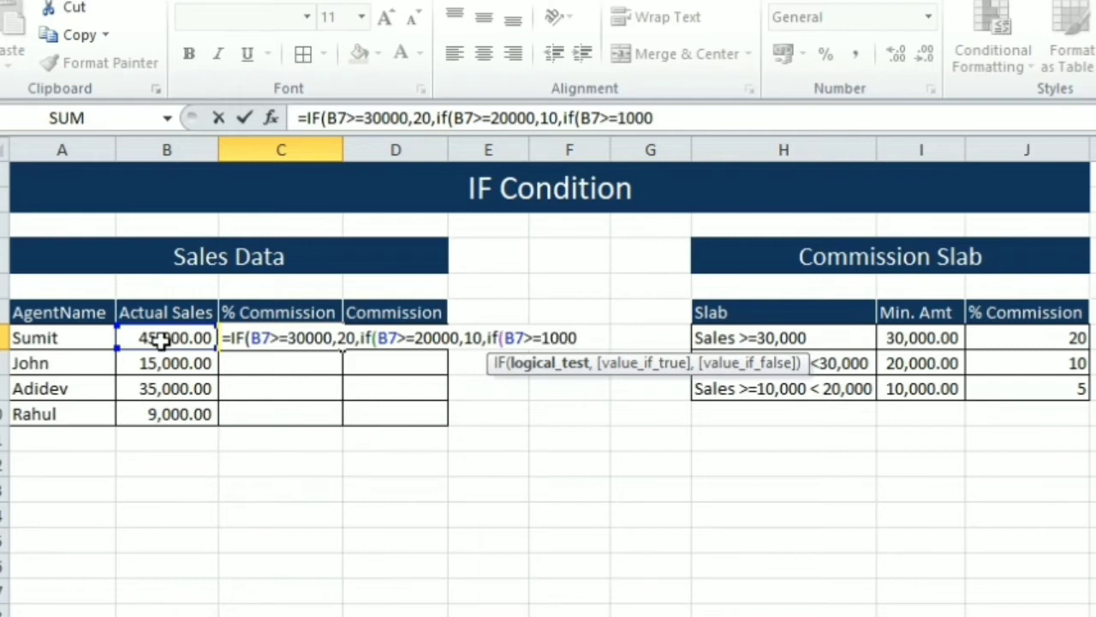
pyautogui.write('0')
pyautogui.write(',')
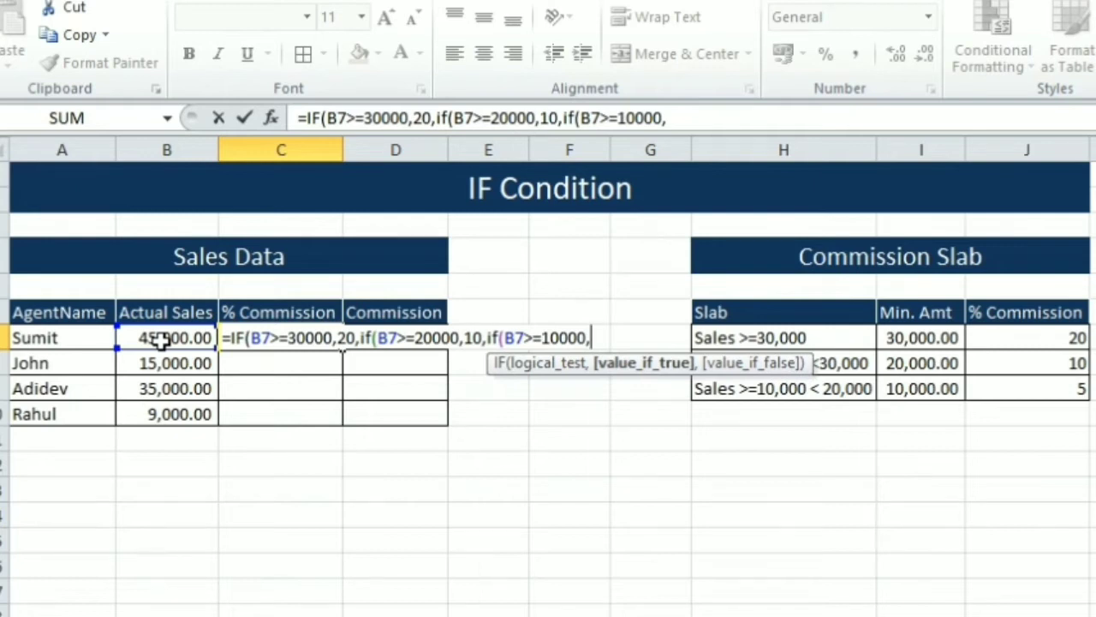
pyautogui.write('5,')
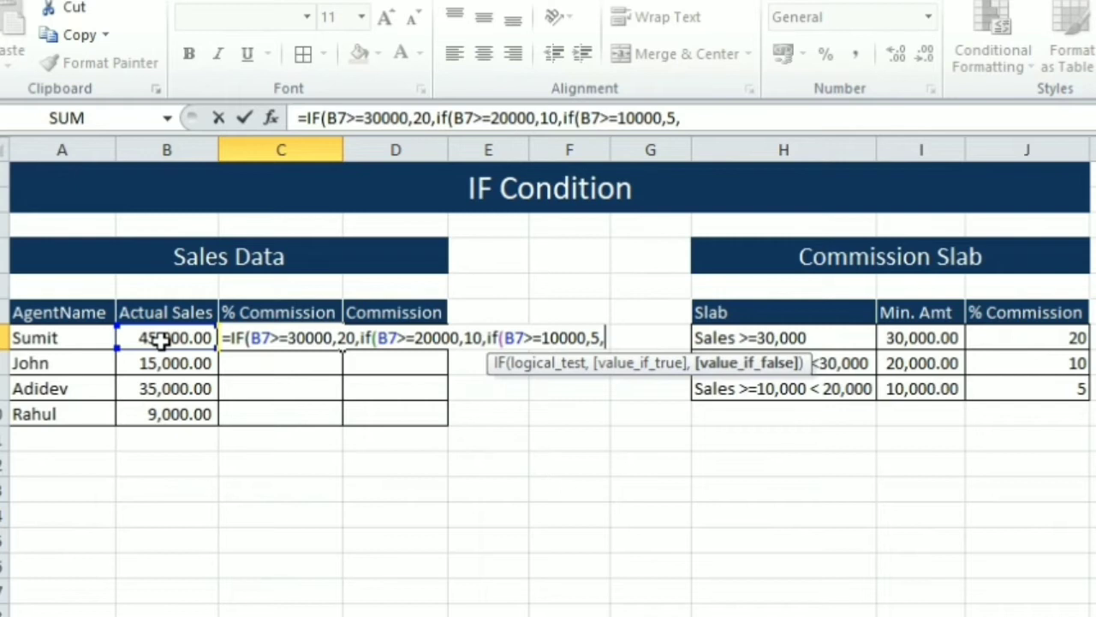
pyautogui.write('0')
pyautogui.click(261, 342)
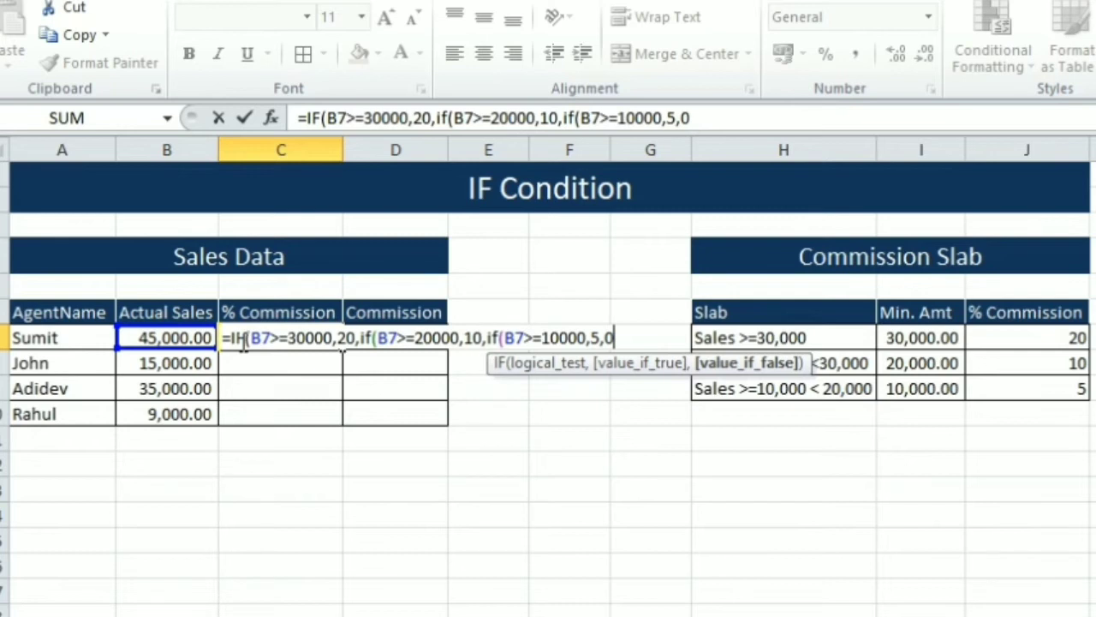
pyautogui.write(')))')
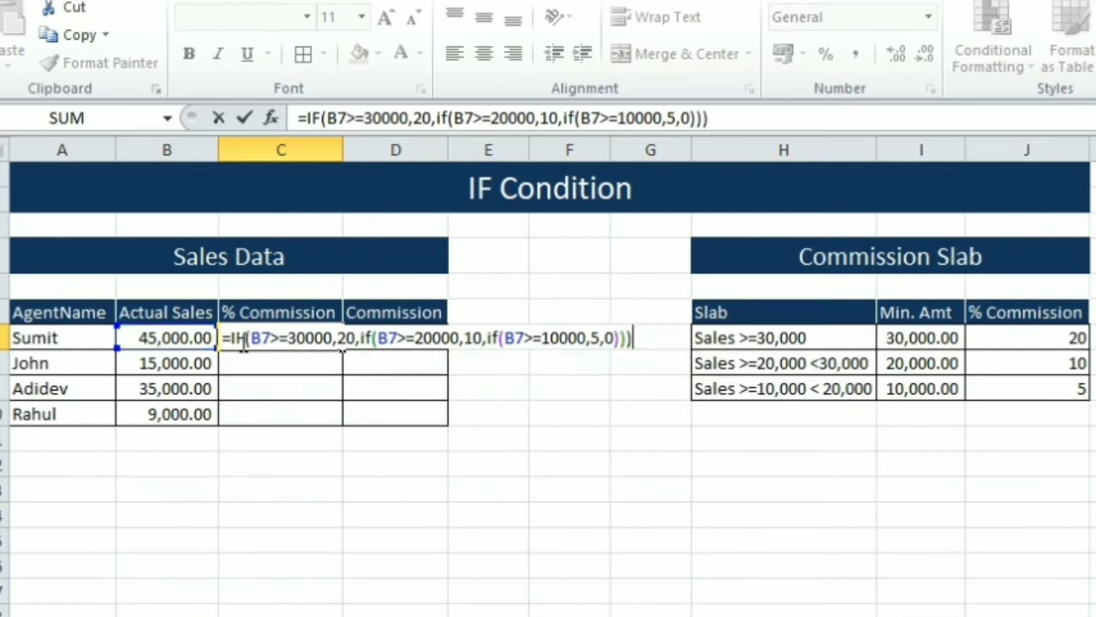
pyautogui.press('Return')
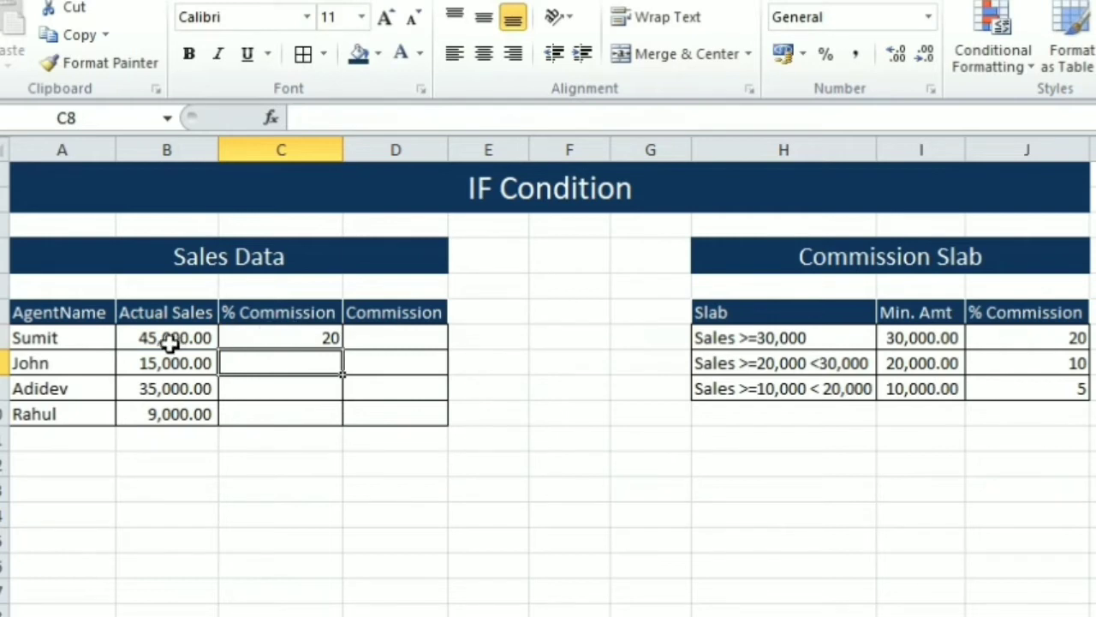
# Copy C7's nested IF into C8:C10, yielding 5, 20 and 0, and clear the copy marquee.
pyautogui.click(171, 343)
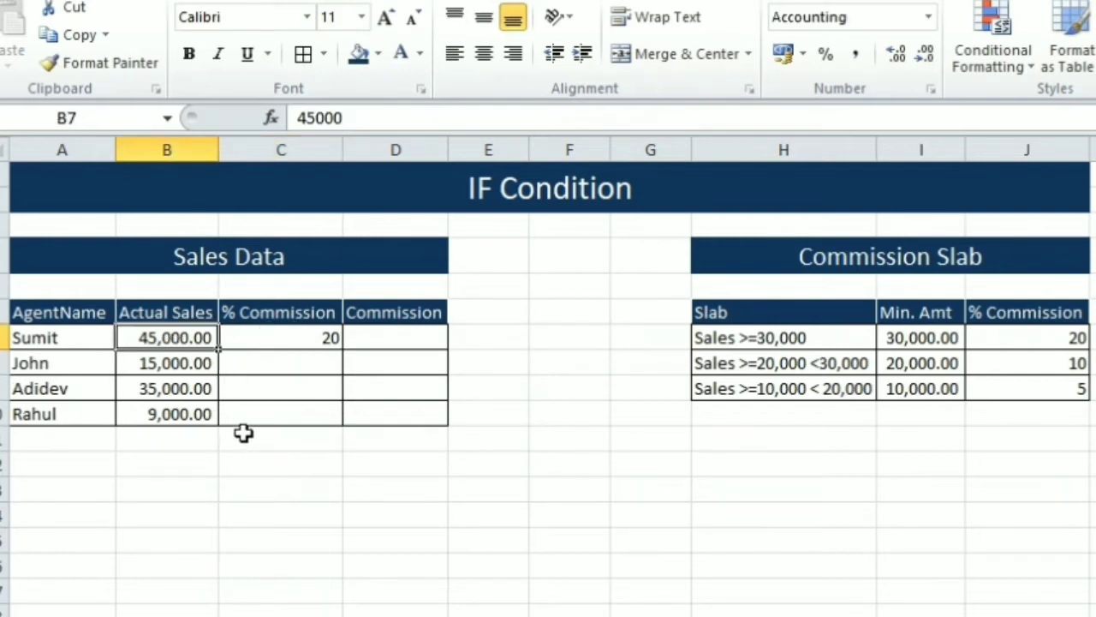
pyautogui.click(303, 341)
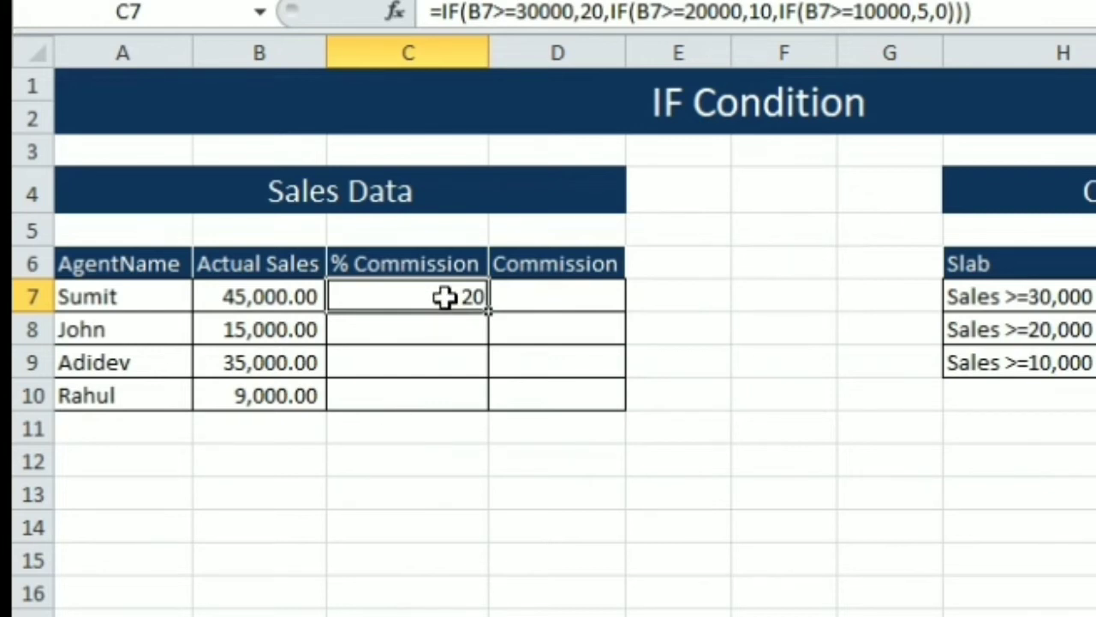
pyautogui.hotkey('ctrl', 'c')
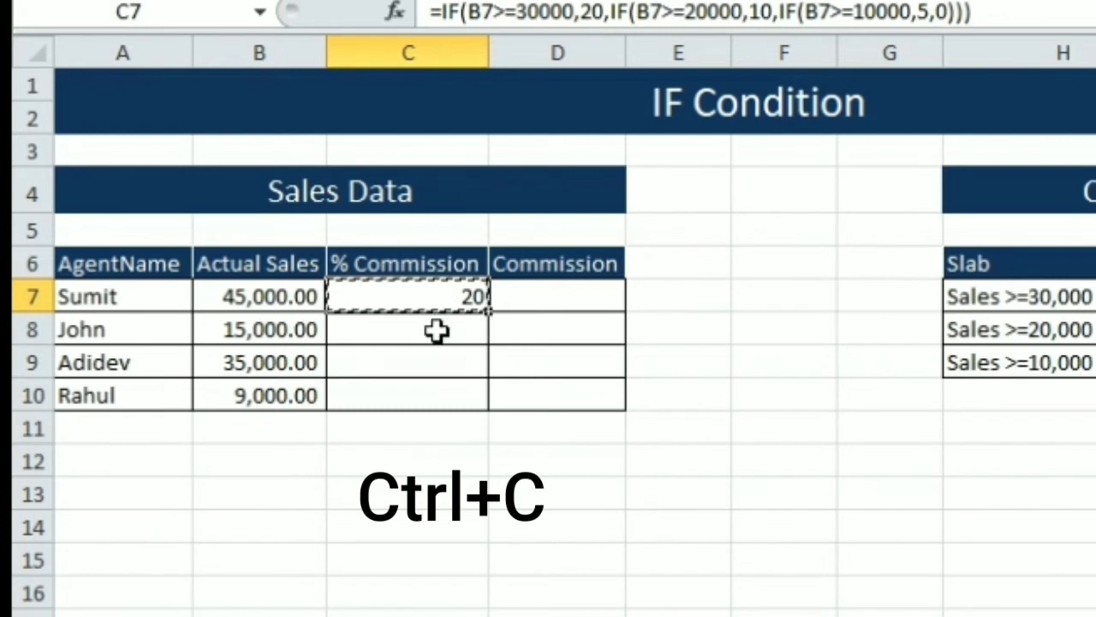
pyautogui.click(437, 331)
pyautogui.moveTo(436, 331); pyautogui.dragTo(433, 389)
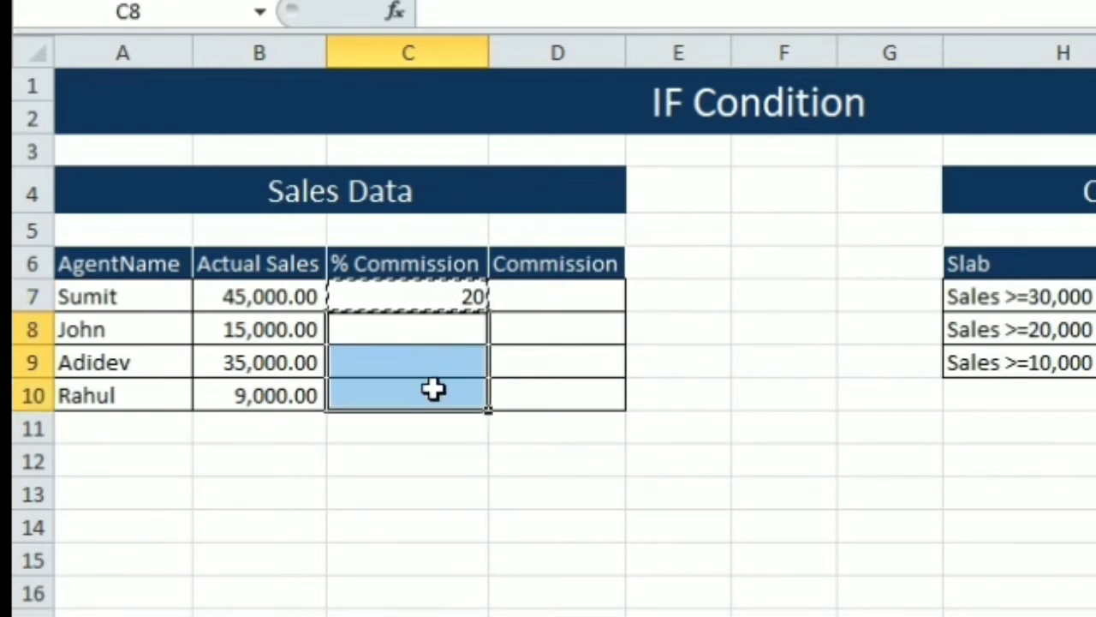
pyautogui.hotkey('ctrl', 'v')
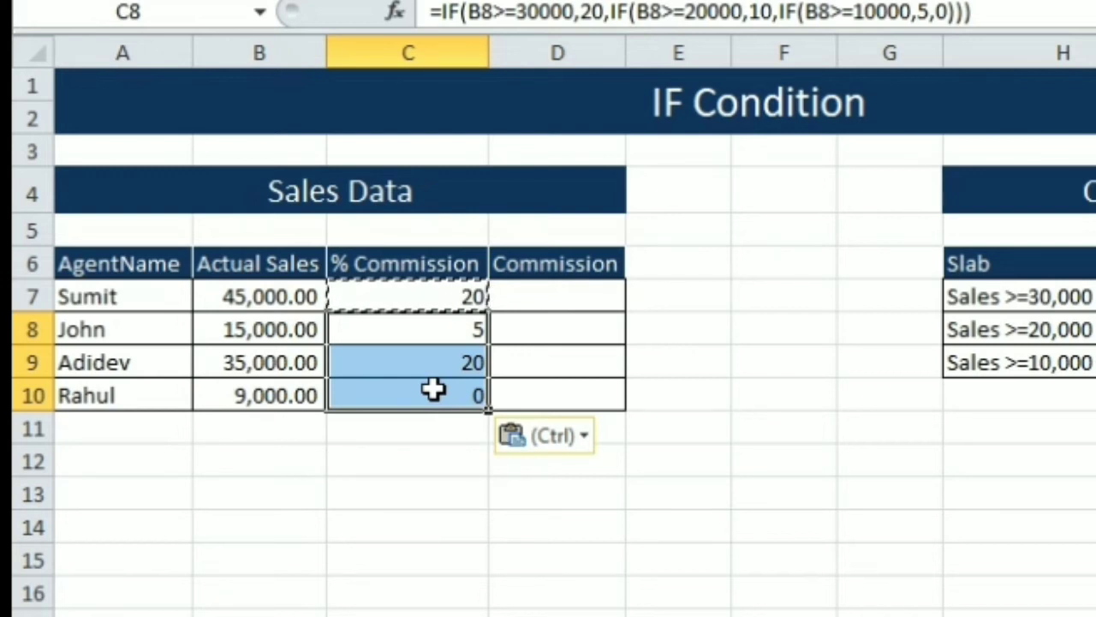
pyautogui.click(415, 465)
pyautogui.press('Escape')
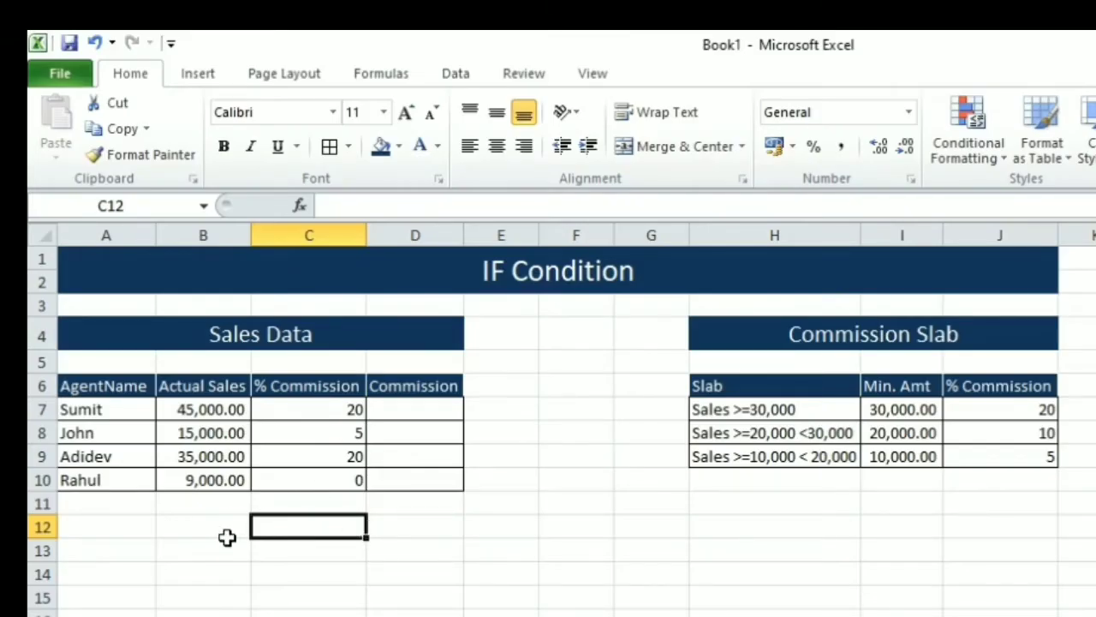
# Change Sumit's sales in B7 to 25000 and Rahul's sales in B10 to 5000.
pyautogui.click(202, 404)
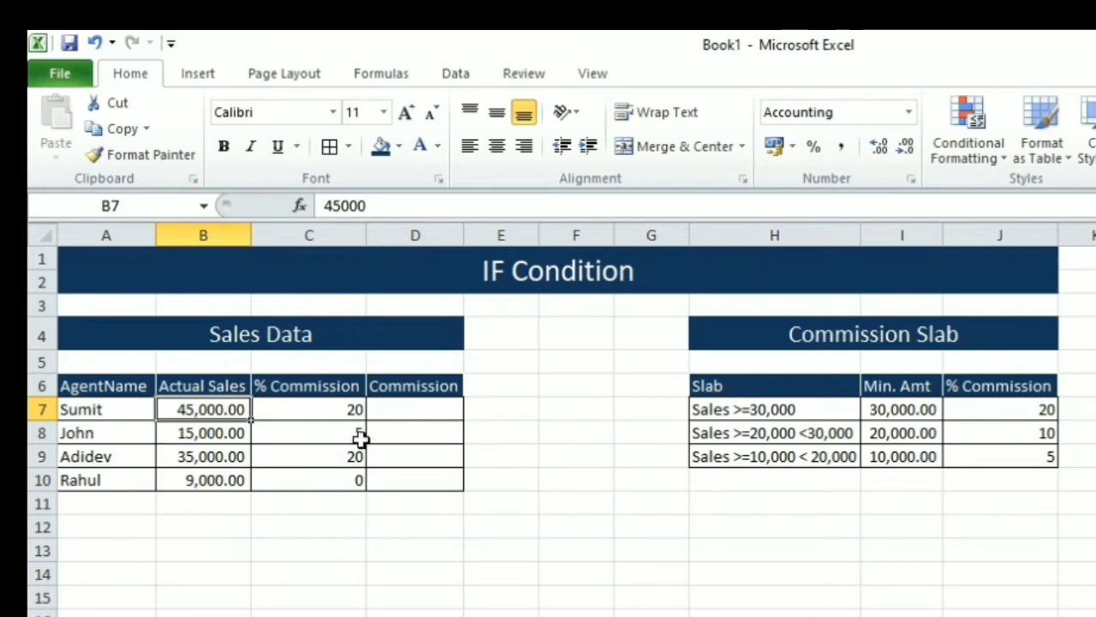
pyautogui.write('2500')
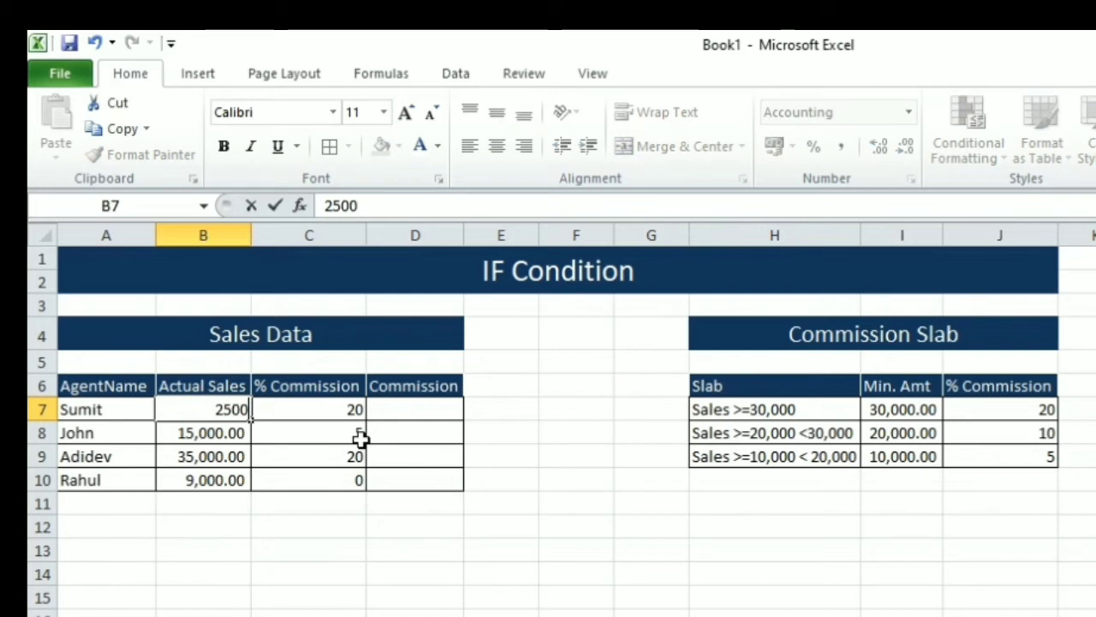
pyautogui.write('0')
pyautogui.press('Return')
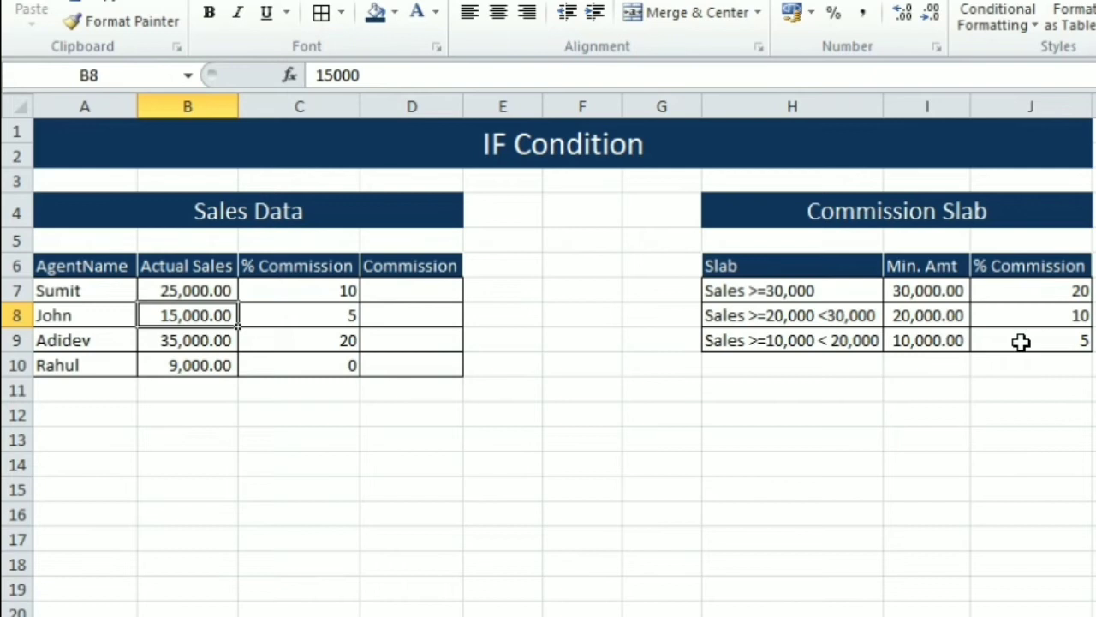
pyautogui.click(329, 371)
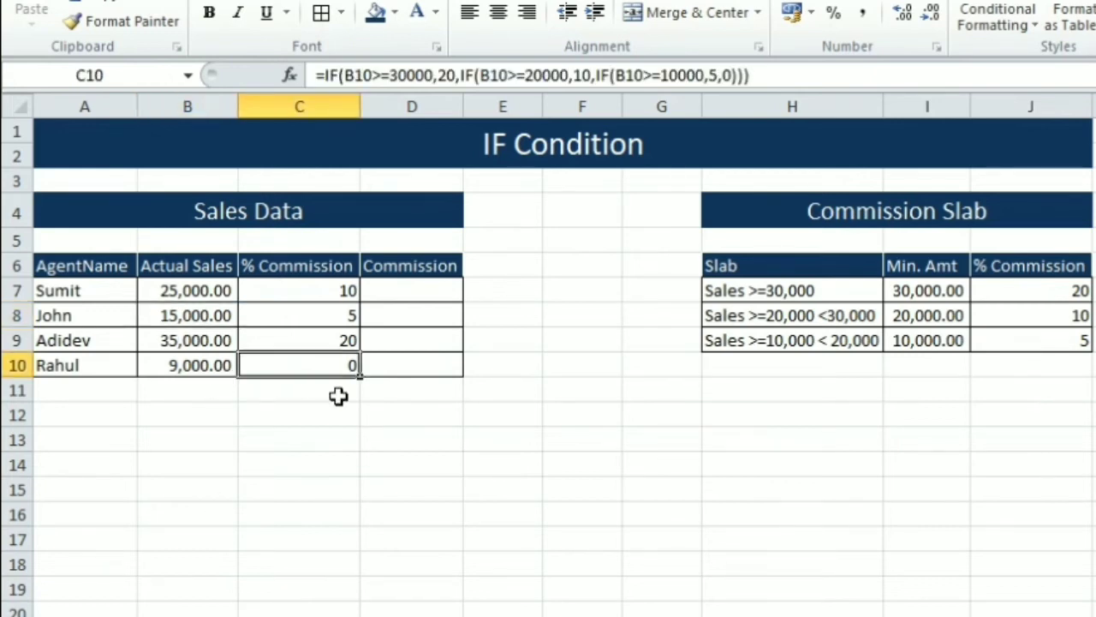
pyautogui.click(173, 367)
pyautogui.write('5,00')
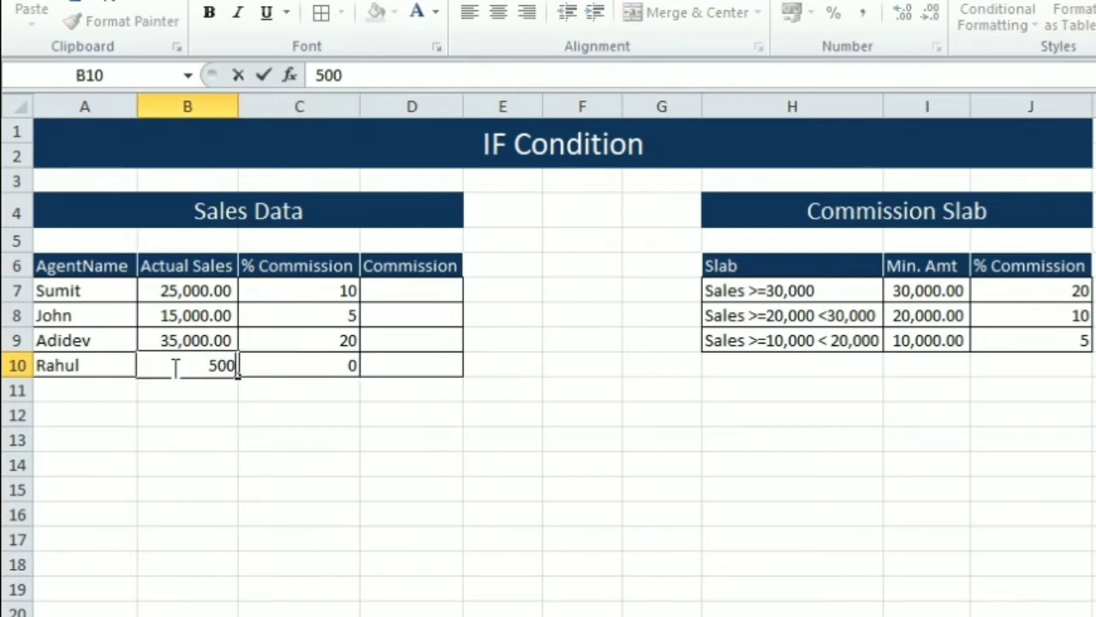
pyautogui.write('0')
pyautogui.press('Return')
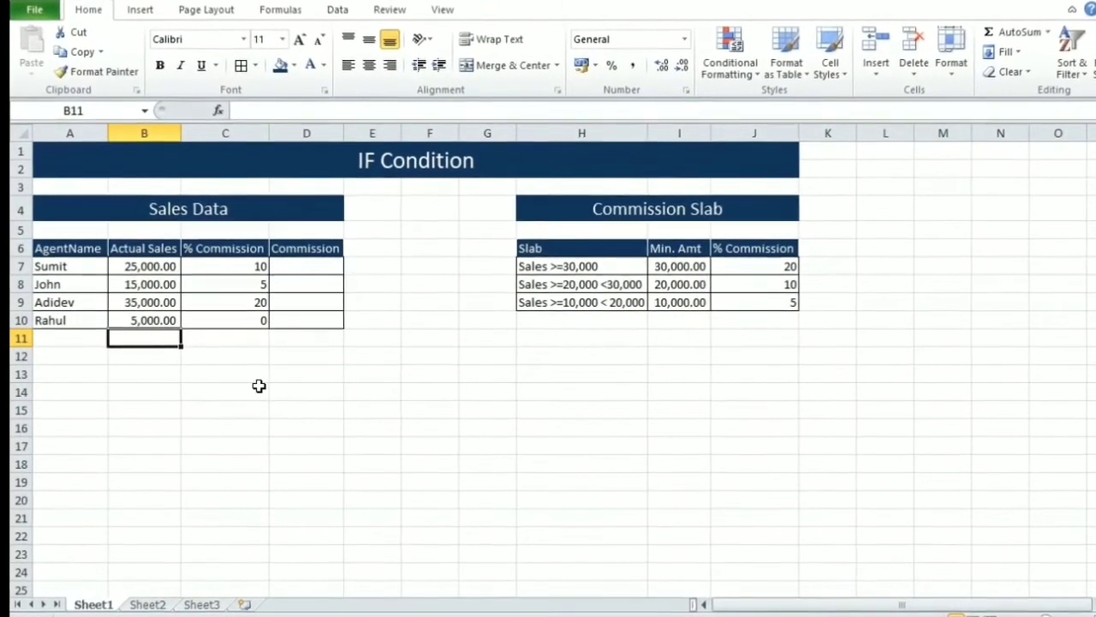
# Delete the C8:C10 results and refill them from C7 via the fill handle, showing 5, 20, 0.
pyautogui.click(256, 262)
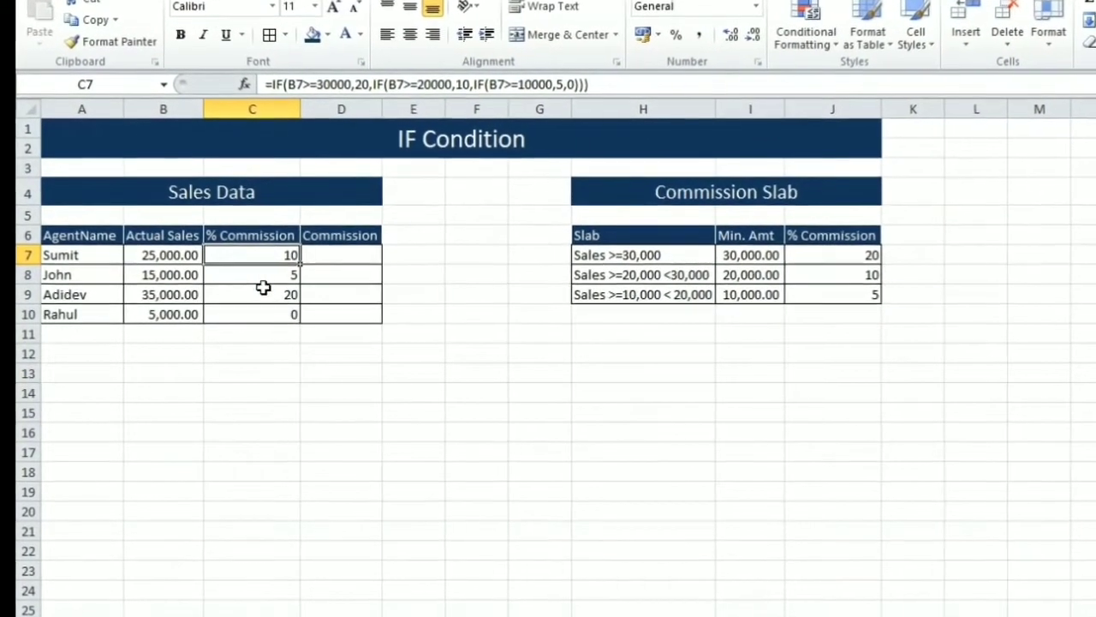
pyautogui.moveTo(252, 276); pyautogui.dragTo(262, 315)
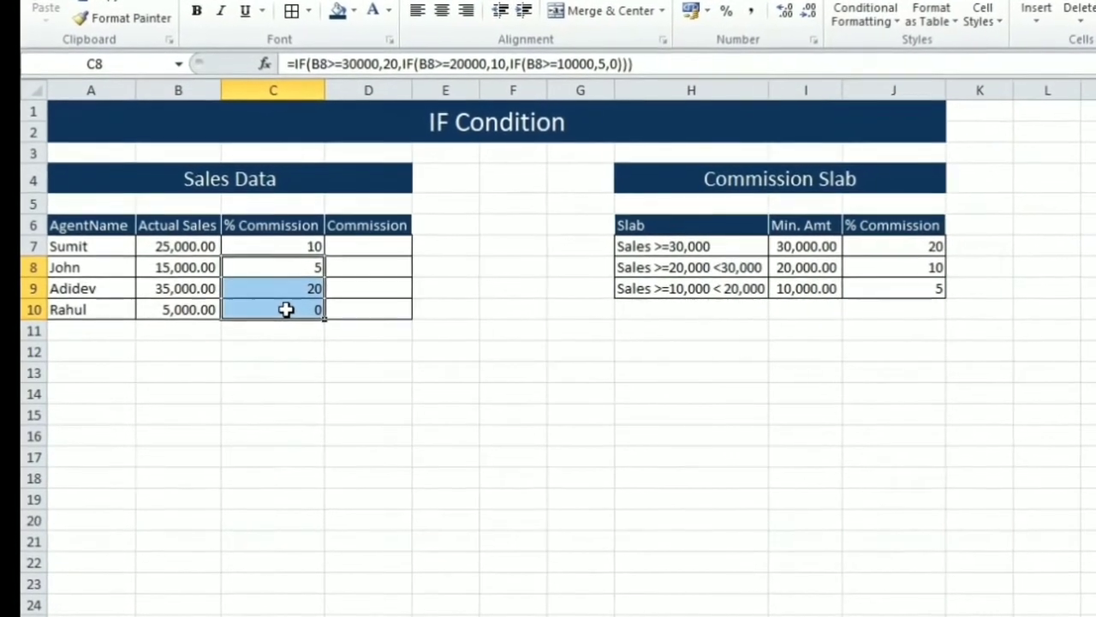
pyautogui.press('Delete')
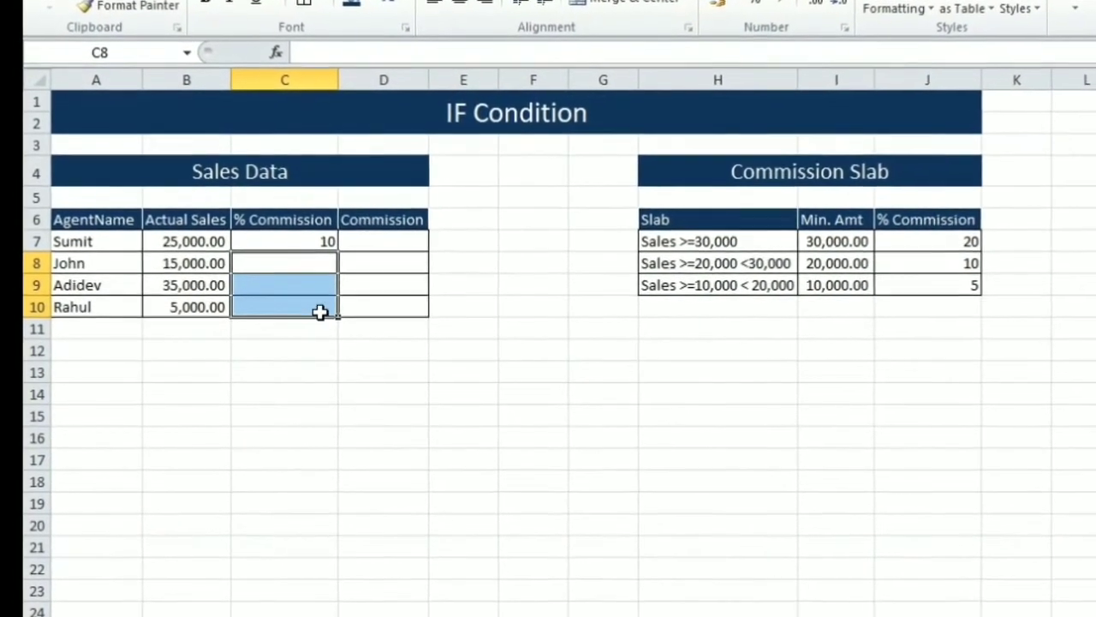
pyautogui.click(377, 413)
pyautogui.click(306, 243)
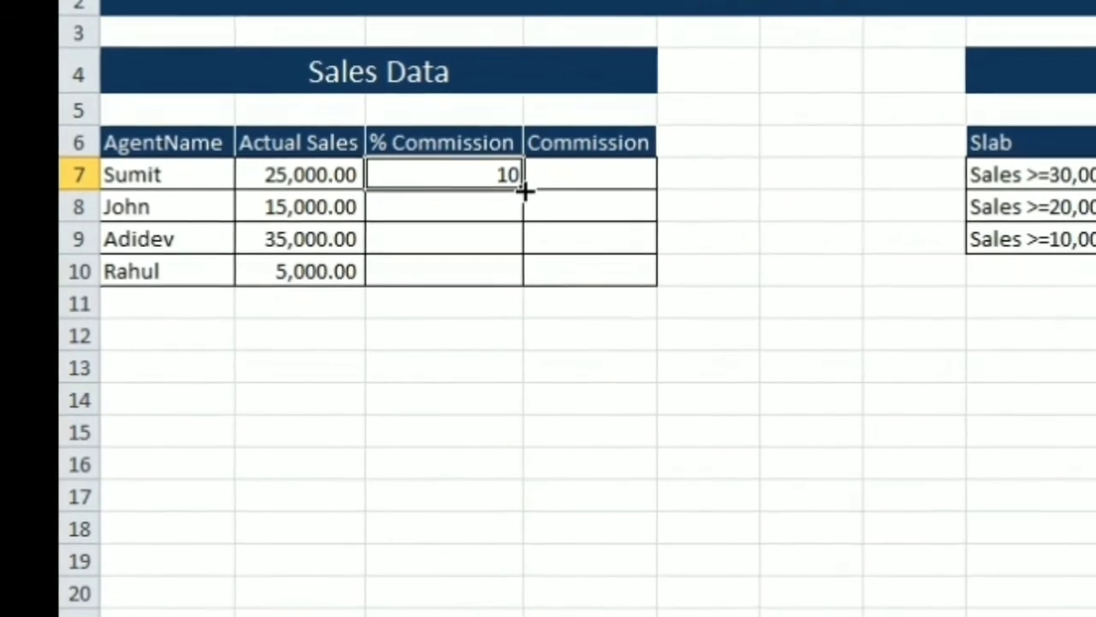
pyautogui.doubleClick(517, 193)
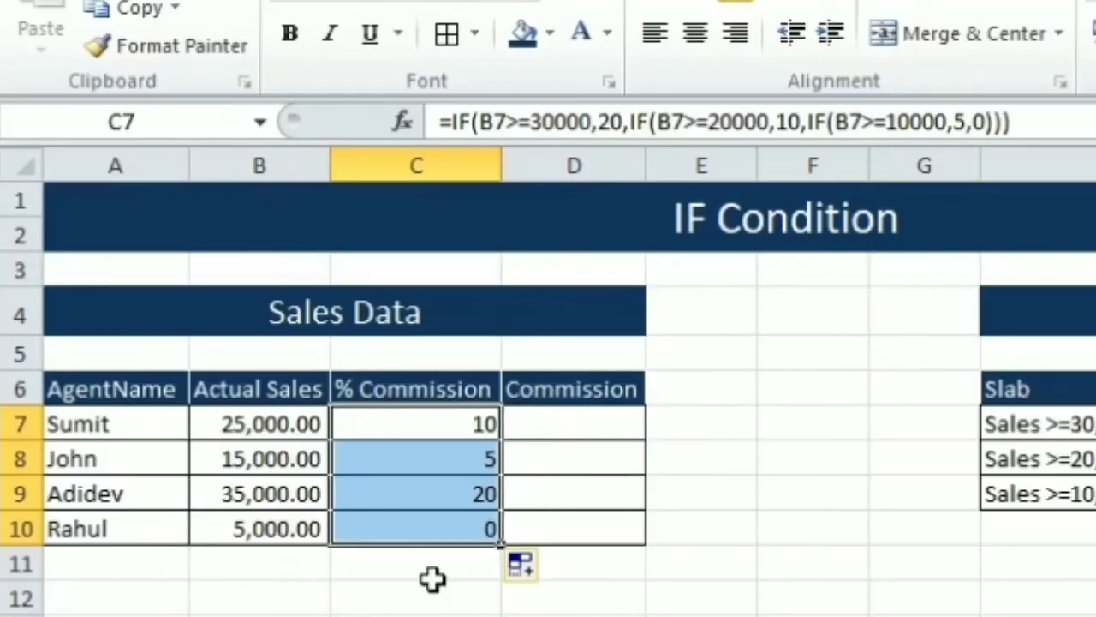
pyautogui.click(465, 422)
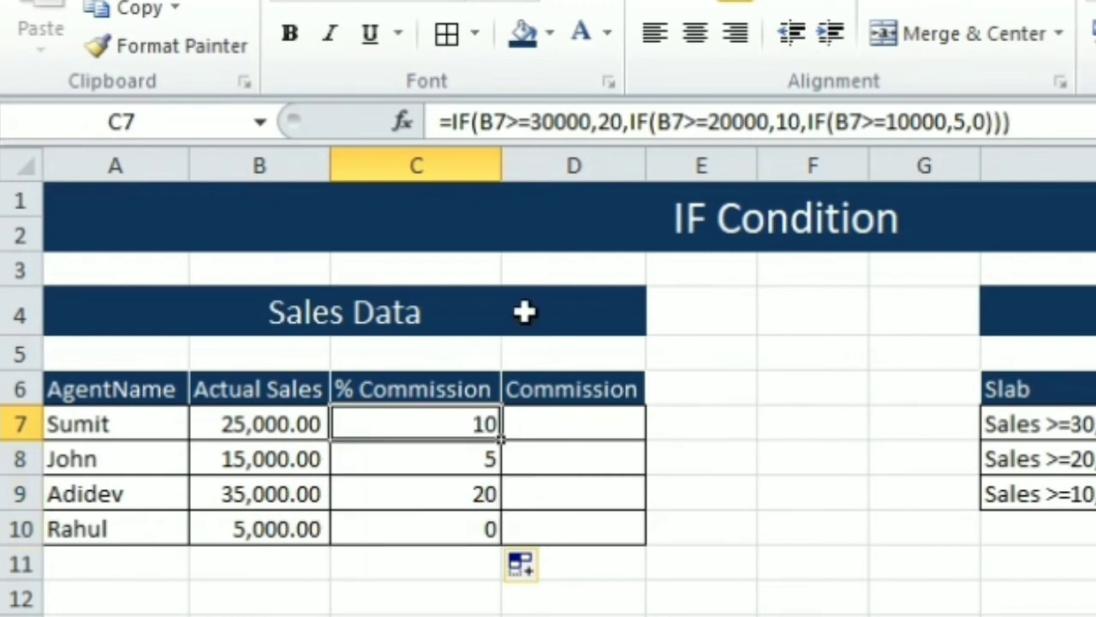
pyautogui.moveTo(507, 121); pyautogui.dragTo(480, 120)
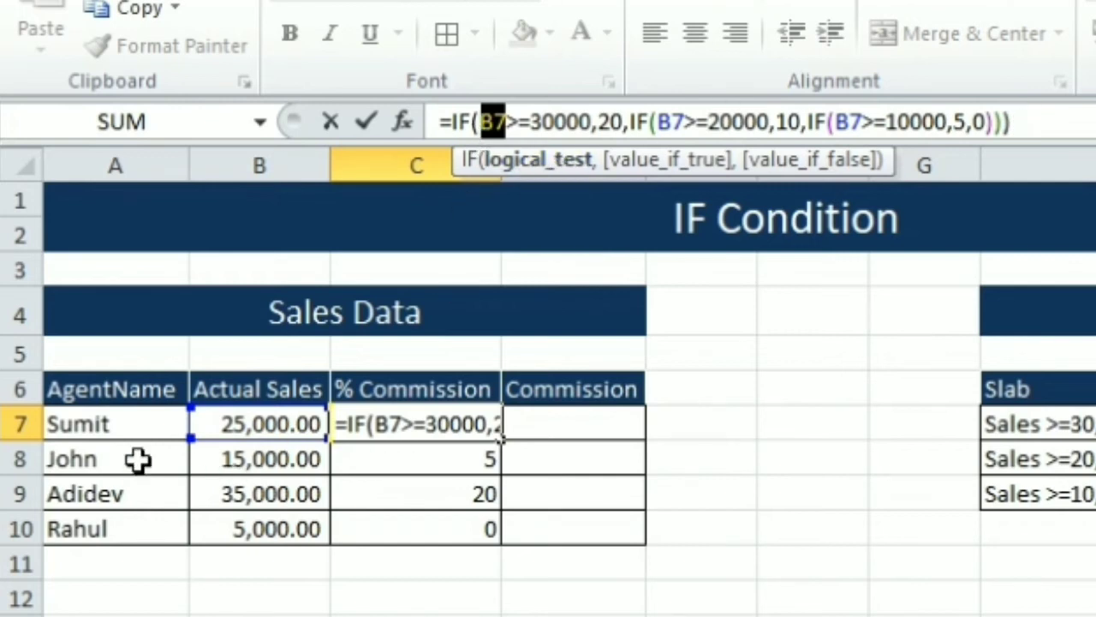
pyautogui.click(236, 432)
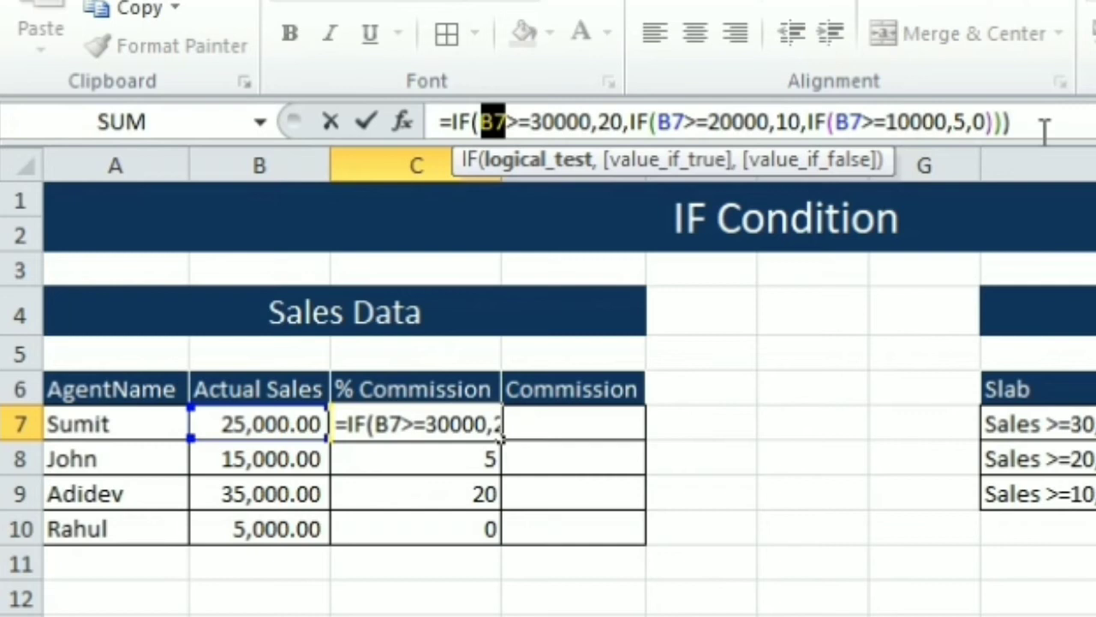
pyautogui.press('Return')
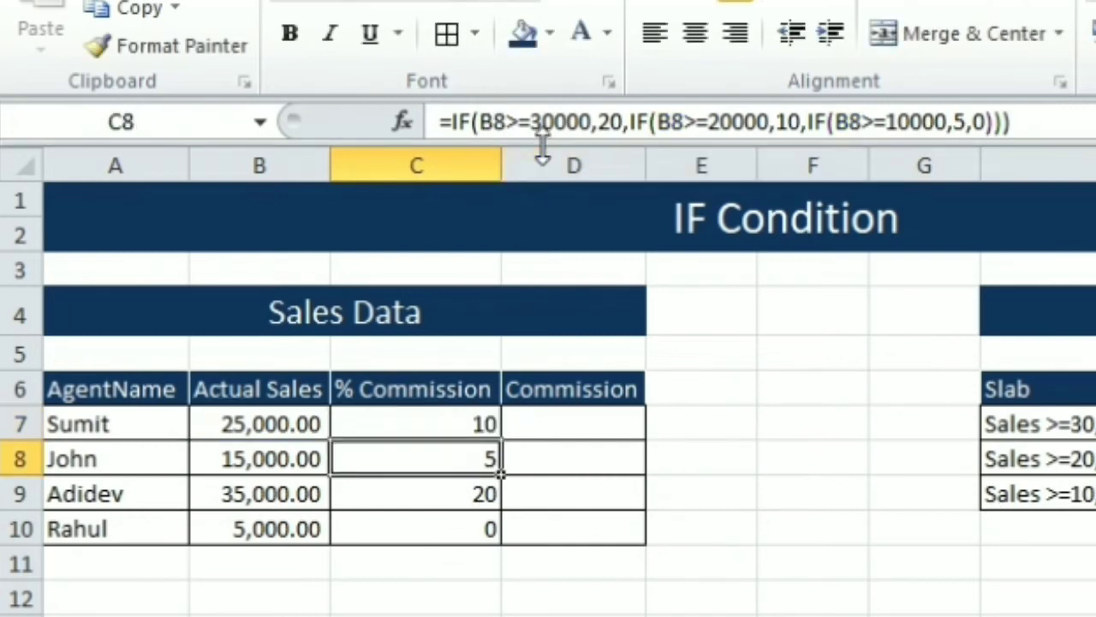
pyautogui.moveTo(506, 122); pyautogui.dragTo(481, 121)
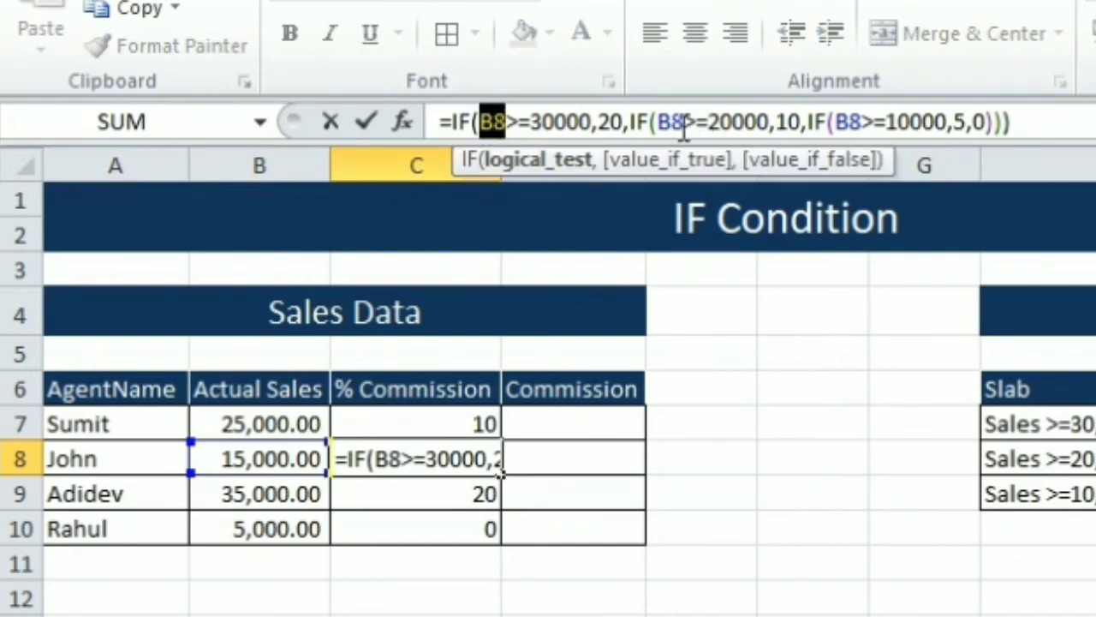
pyautogui.hotkey('ctrl', 'Return')
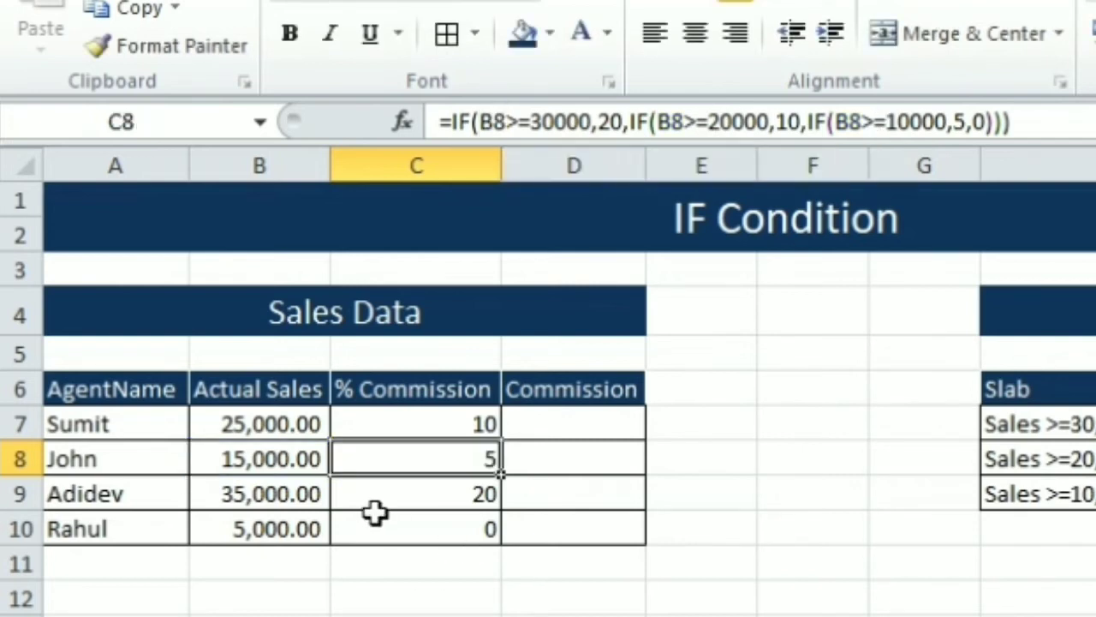
pyautogui.click(405, 502)
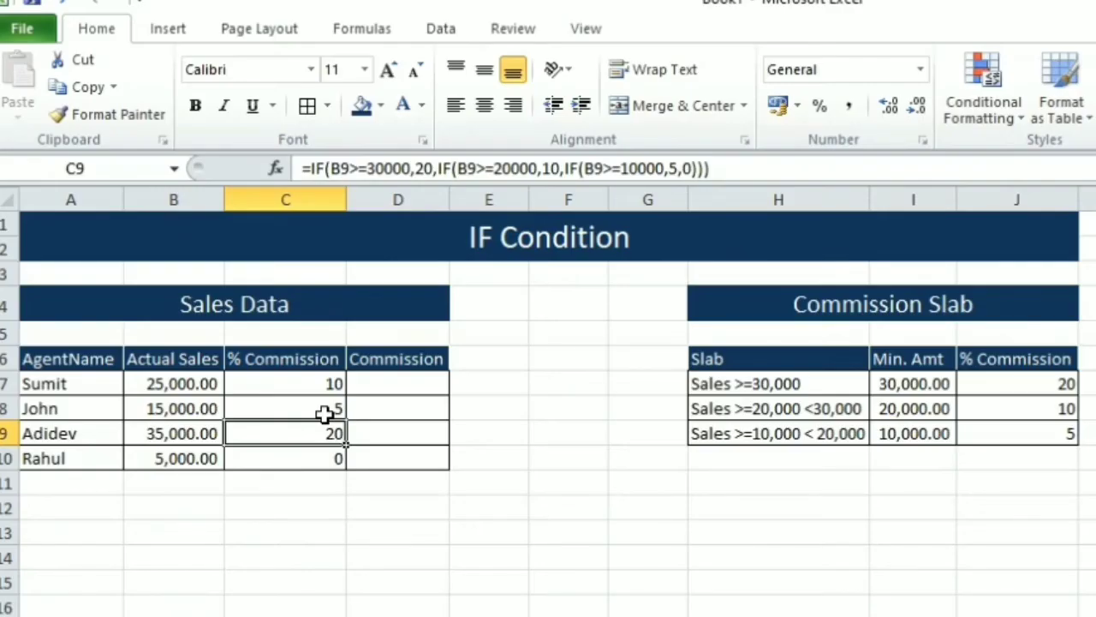
pyautogui.click(326, 525)
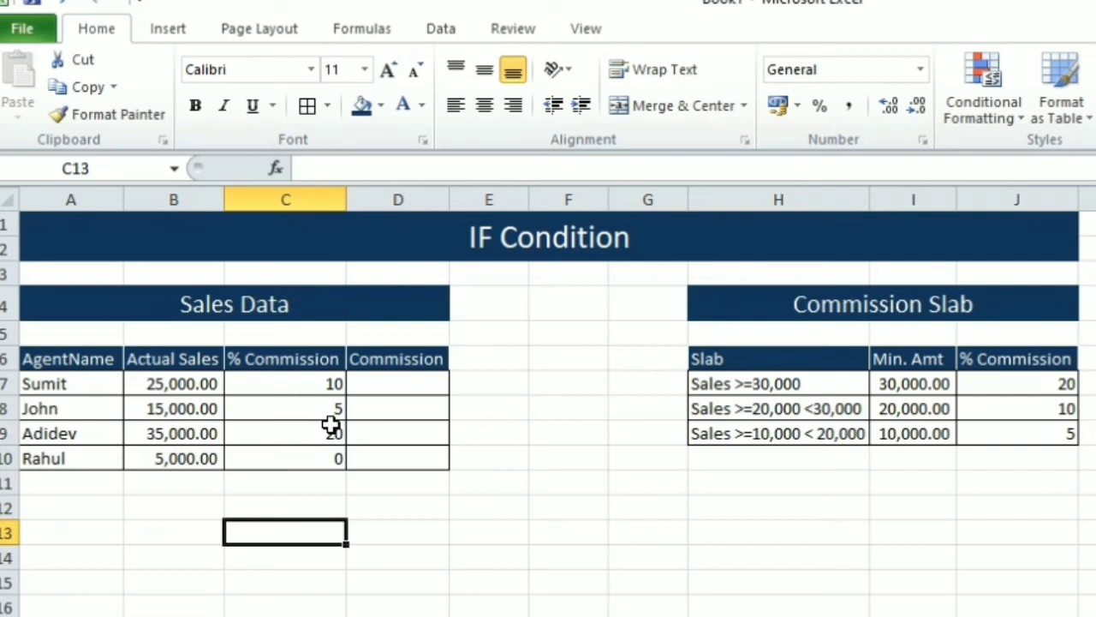
pyautogui.click(1052, 386)
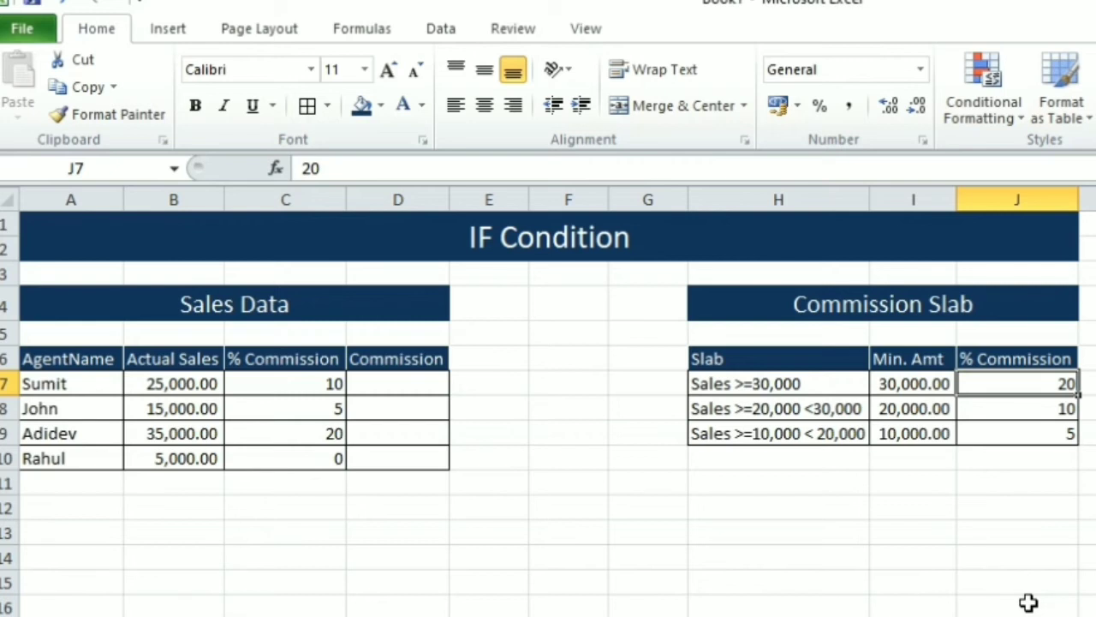
pyautogui.click(300, 392)
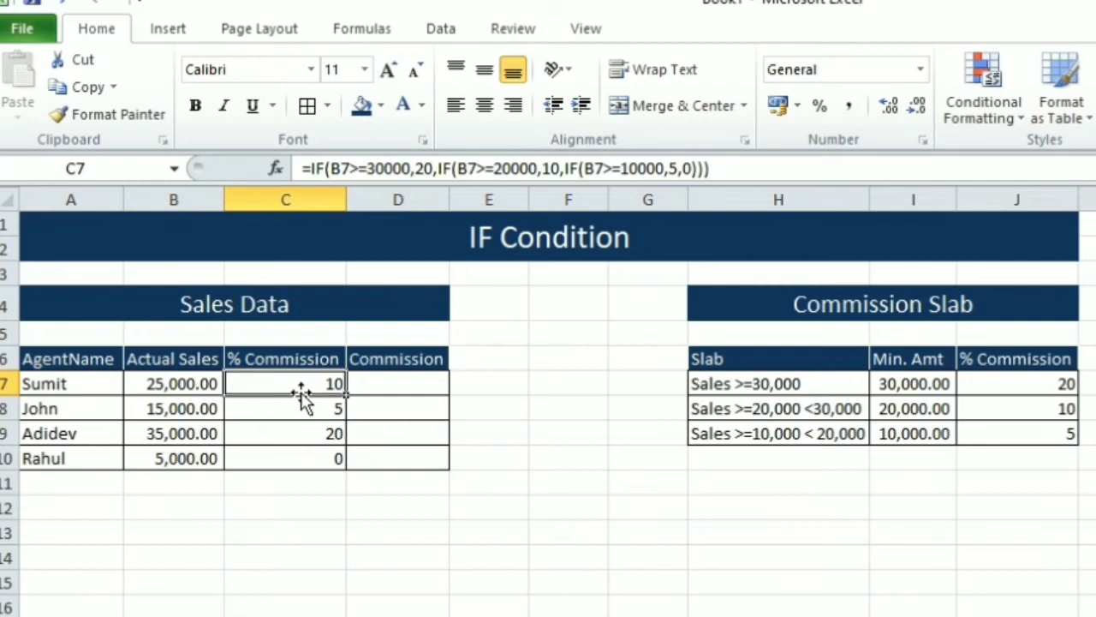
pyautogui.click(431, 168)
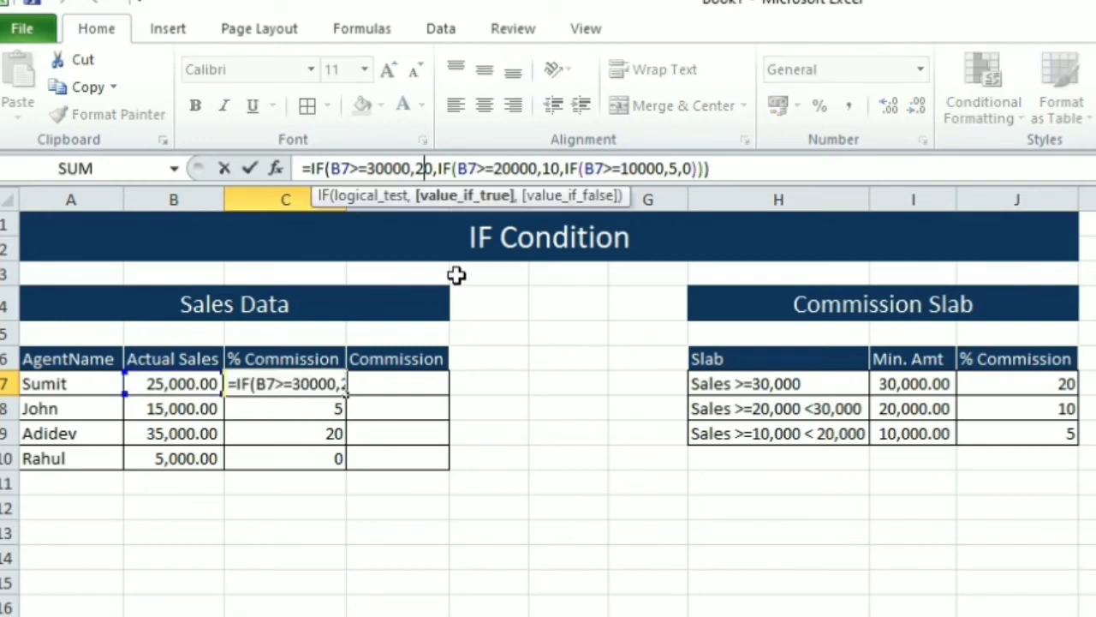
pyautogui.press('Delete')
pyautogui.write('5')
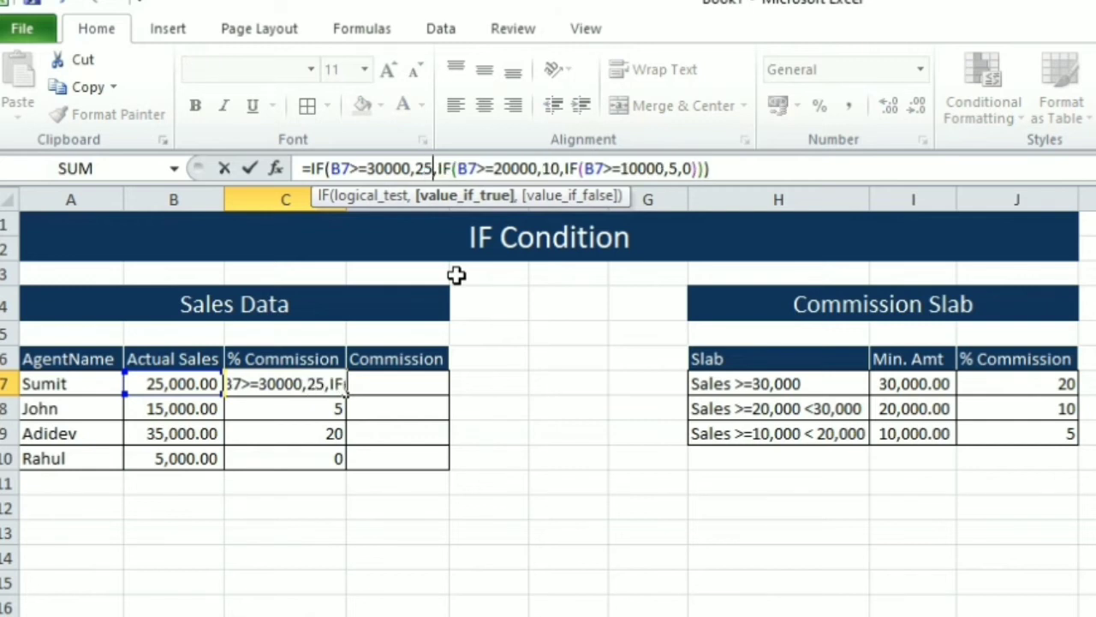
pyautogui.press('Escape')
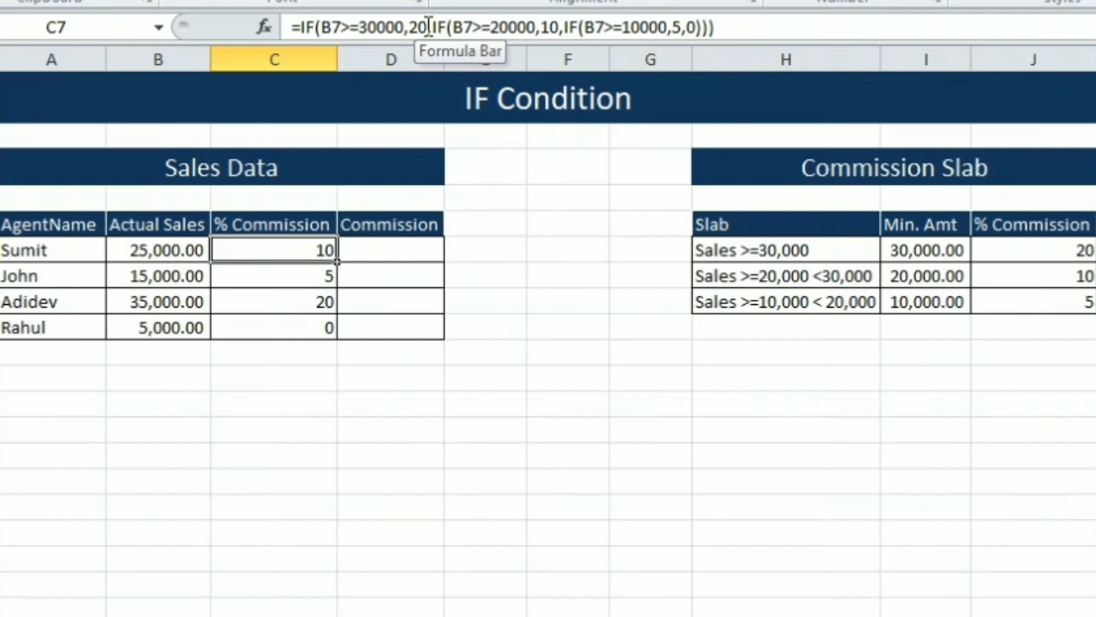
# In C7's formula, replace the 30000 threshold with I7 and the 20 rate with J7.
pyautogui.click(428, 26)
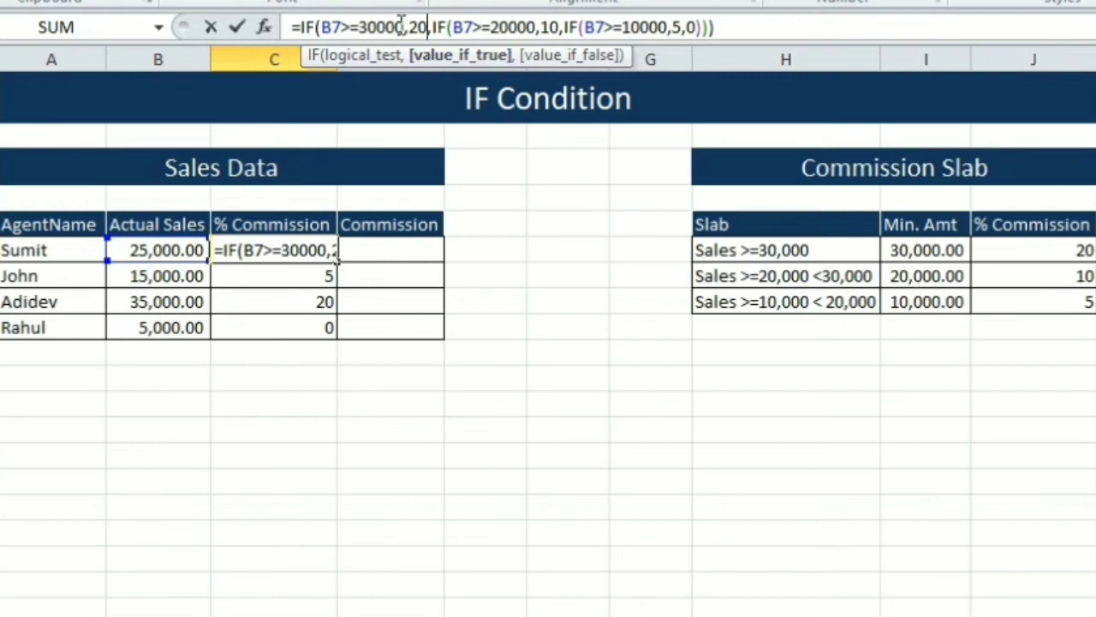
pyautogui.moveTo(403, 26); pyautogui.dragTo(369, 28)
pyautogui.press('Delete')
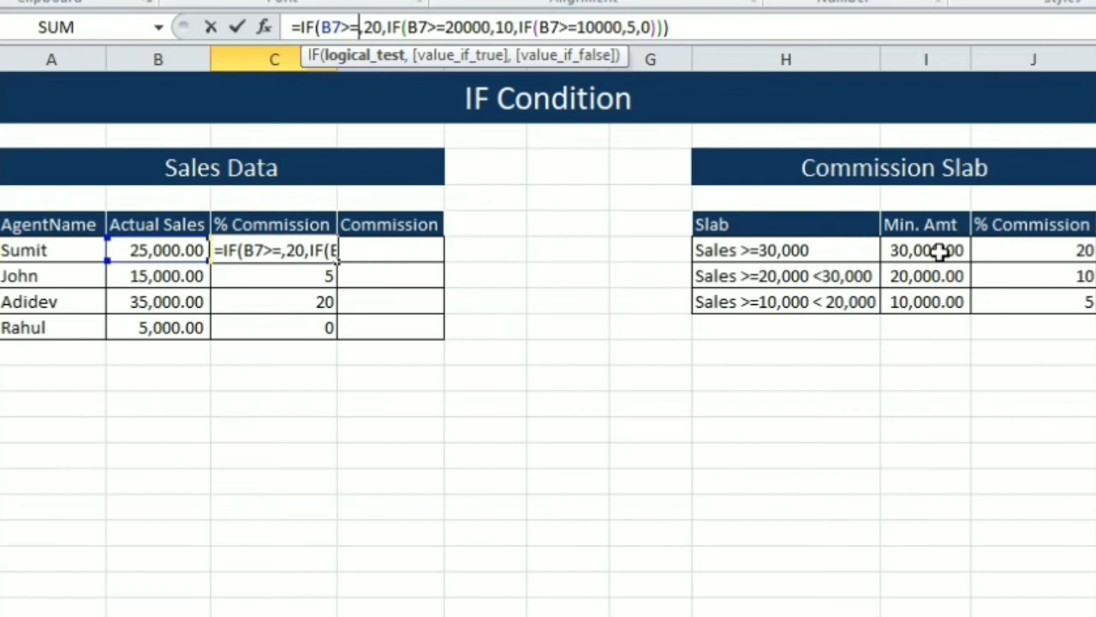
pyautogui.click(942, 250)
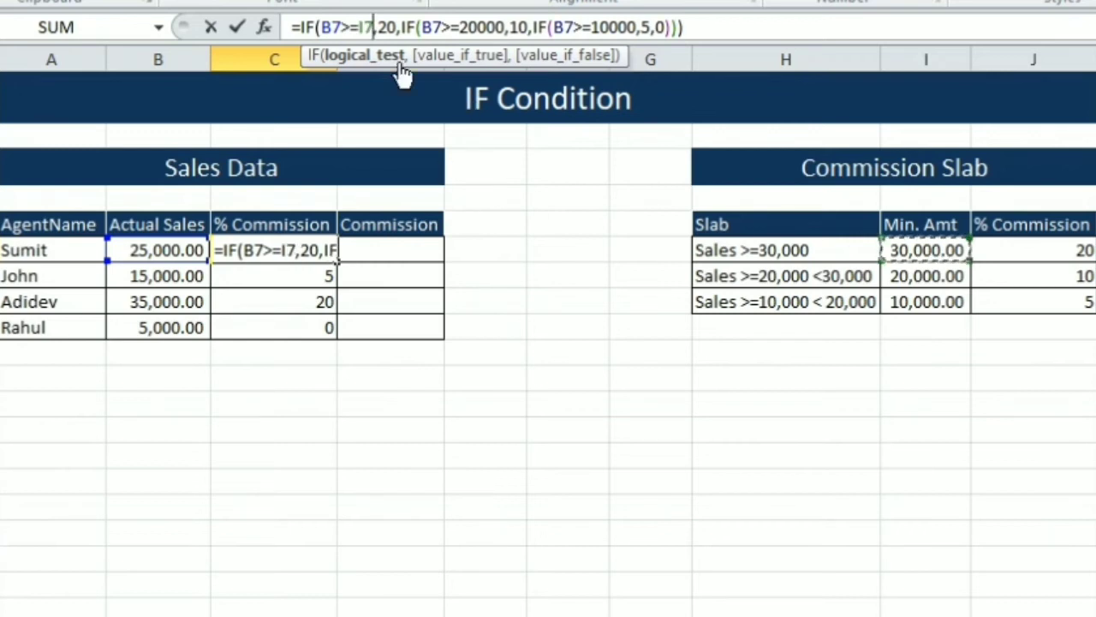
pyautogui.doubleClick(387, 26)
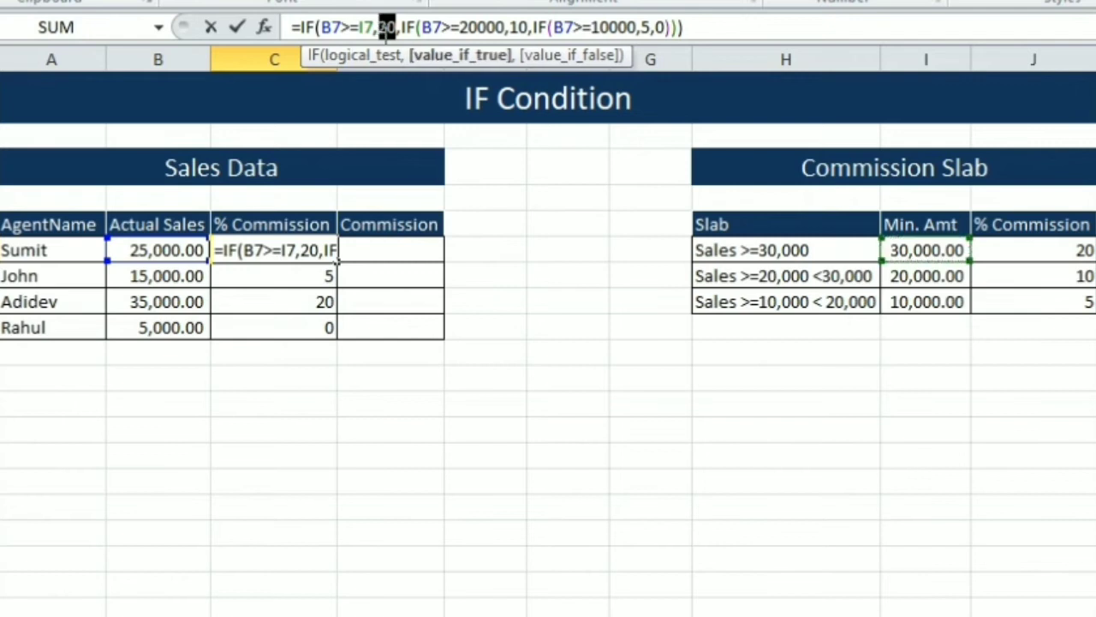
pyautogui.press('BackSpace')
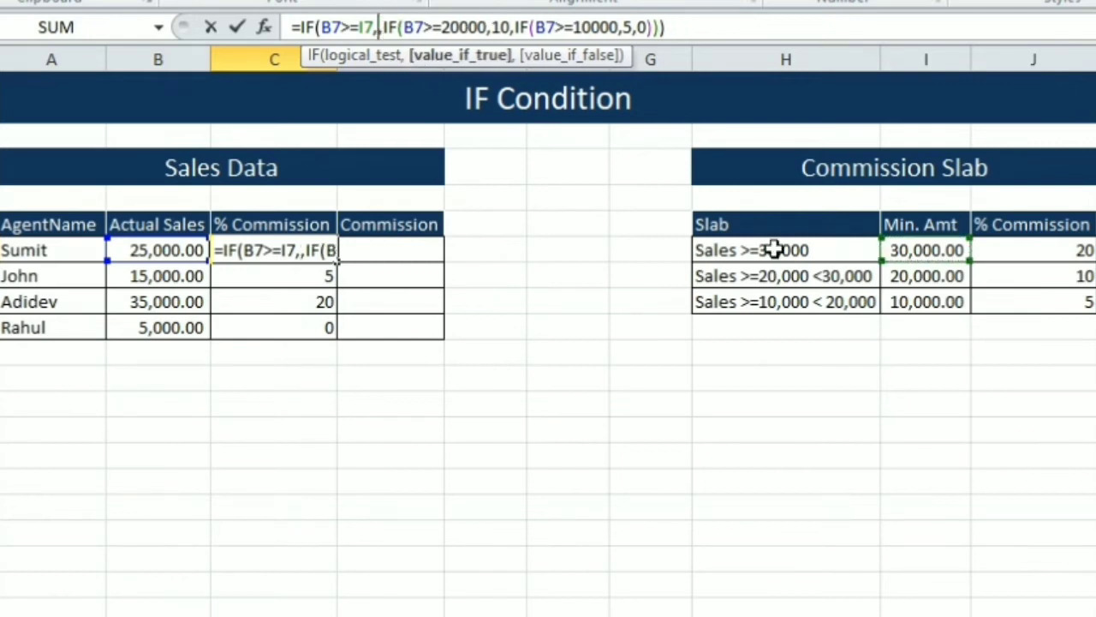
pyautogui.click(1084, 252)
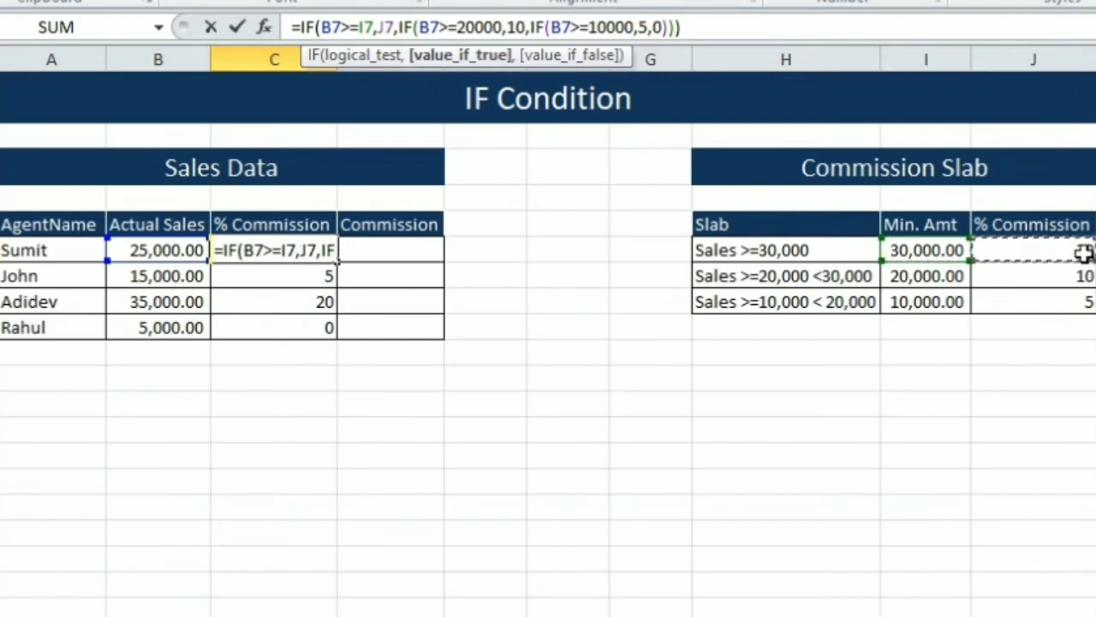
# Replace 20000/10 with I8/J8 and 10000/5 with I9/J9, then commit the formula.
pyautogui.doubleClick(469, 26)
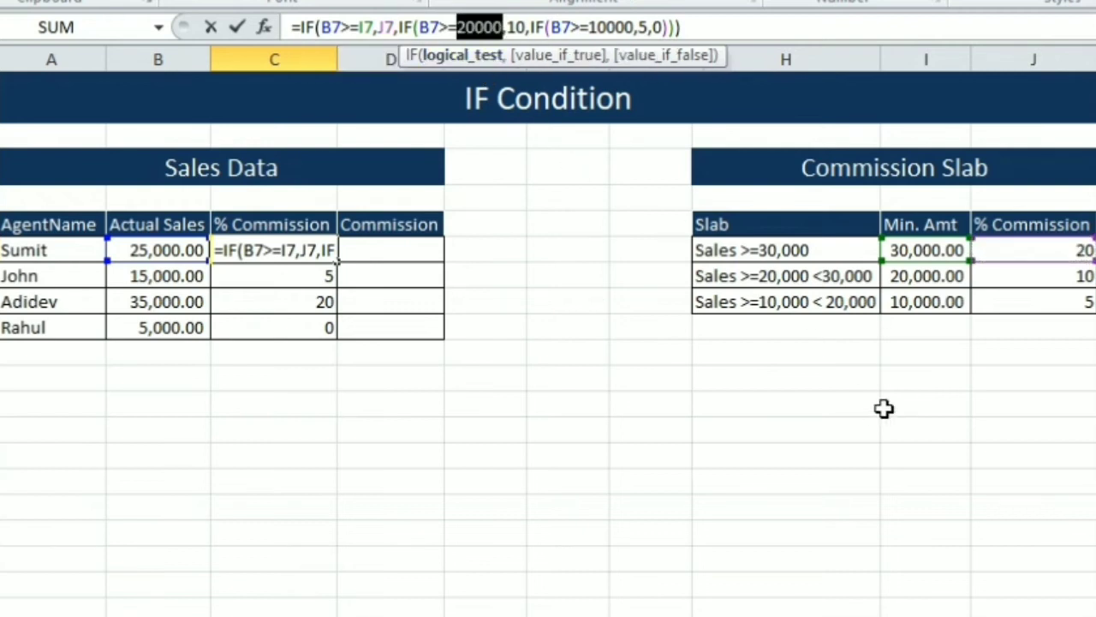
pyautogui.click(933, 281)
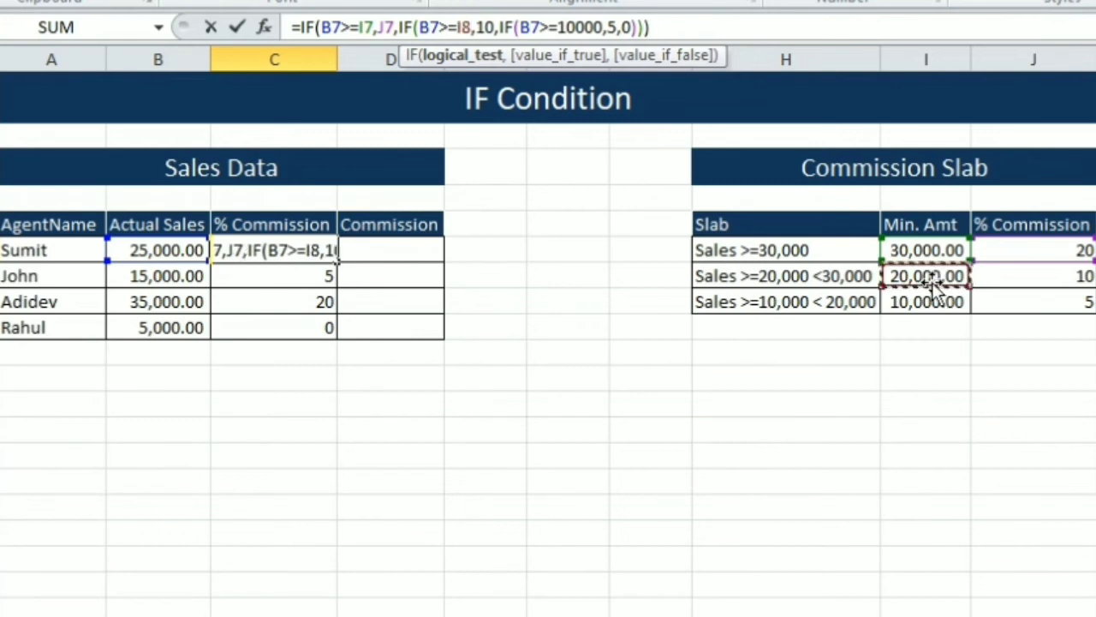
pyautogui.doubleClick(484, 26)
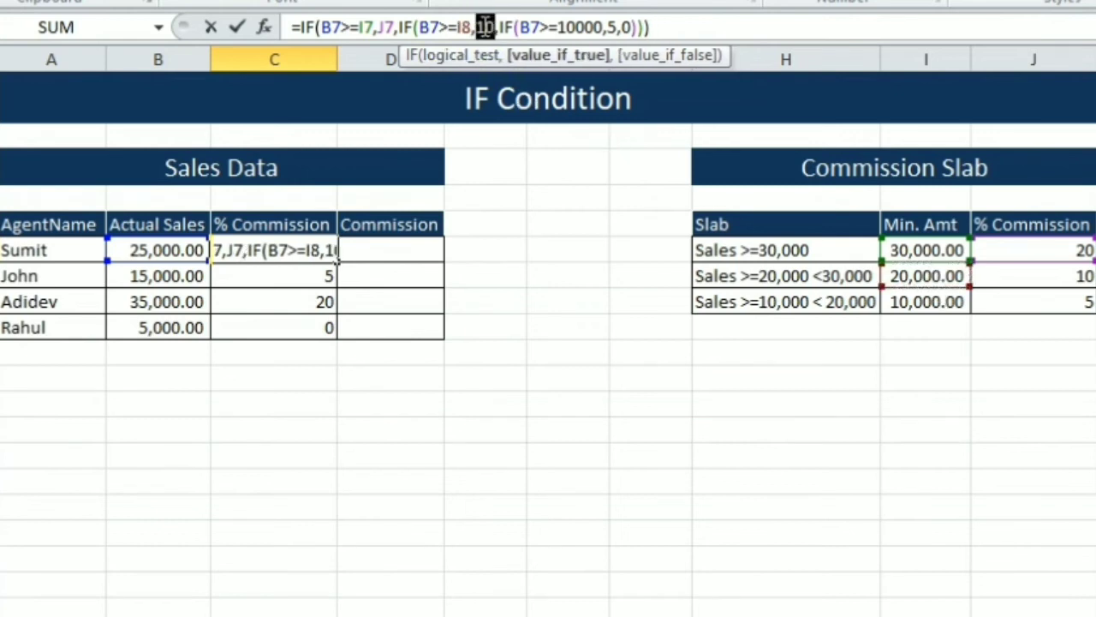
pyautogui.click(1056, 276)
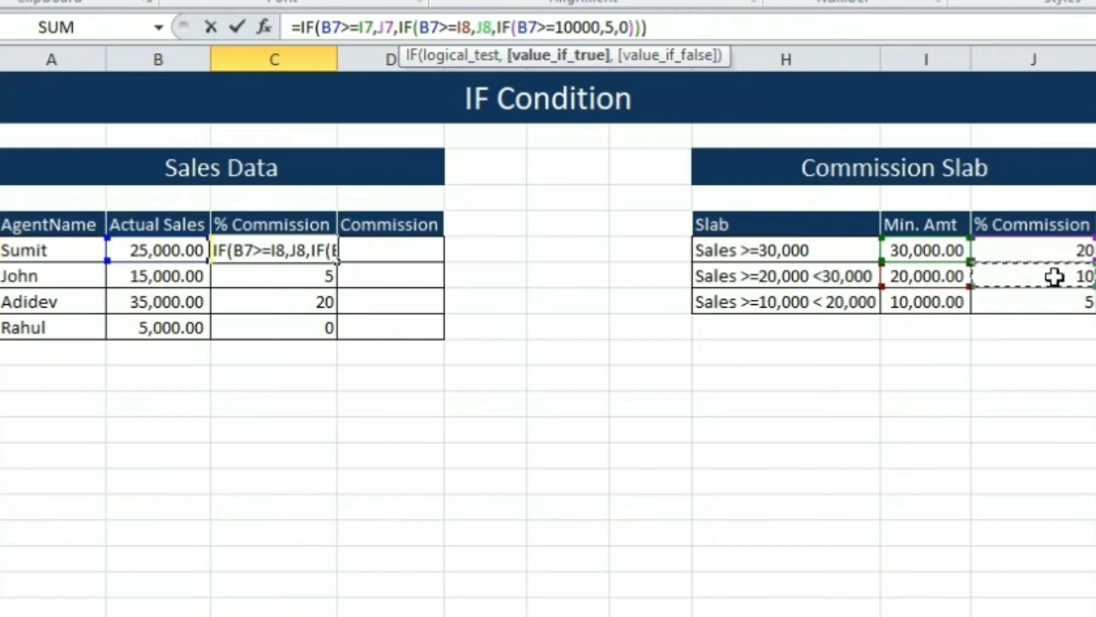
pyautogui.click(566, 27)
pyautogui.doubleClick(566, 26)
pyautogui.click(942, 310)
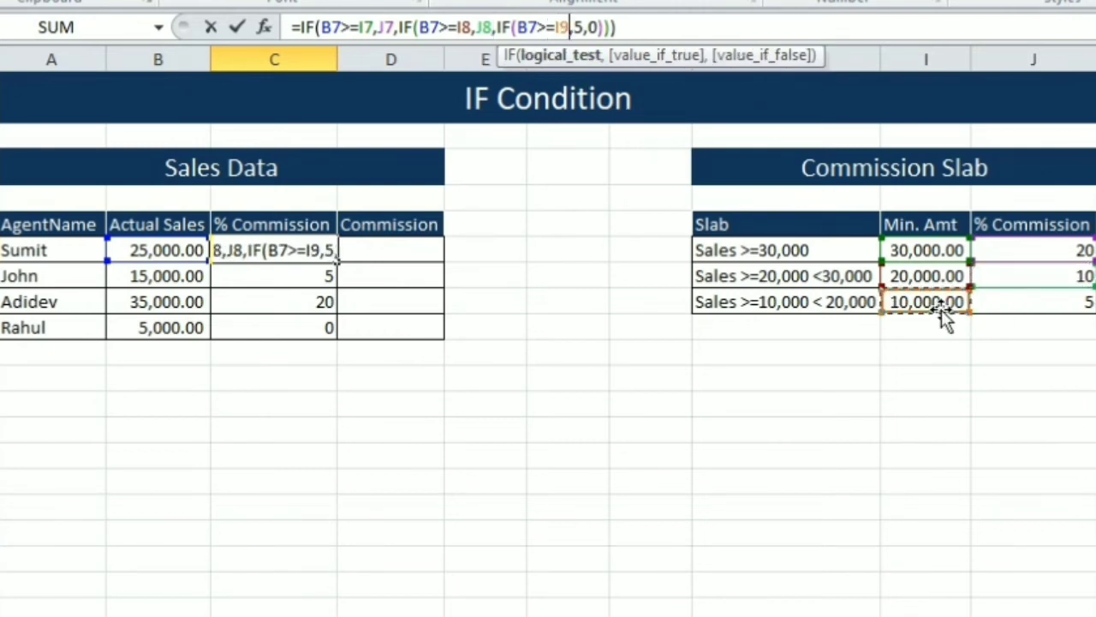
pyautogui.click(585, 27)
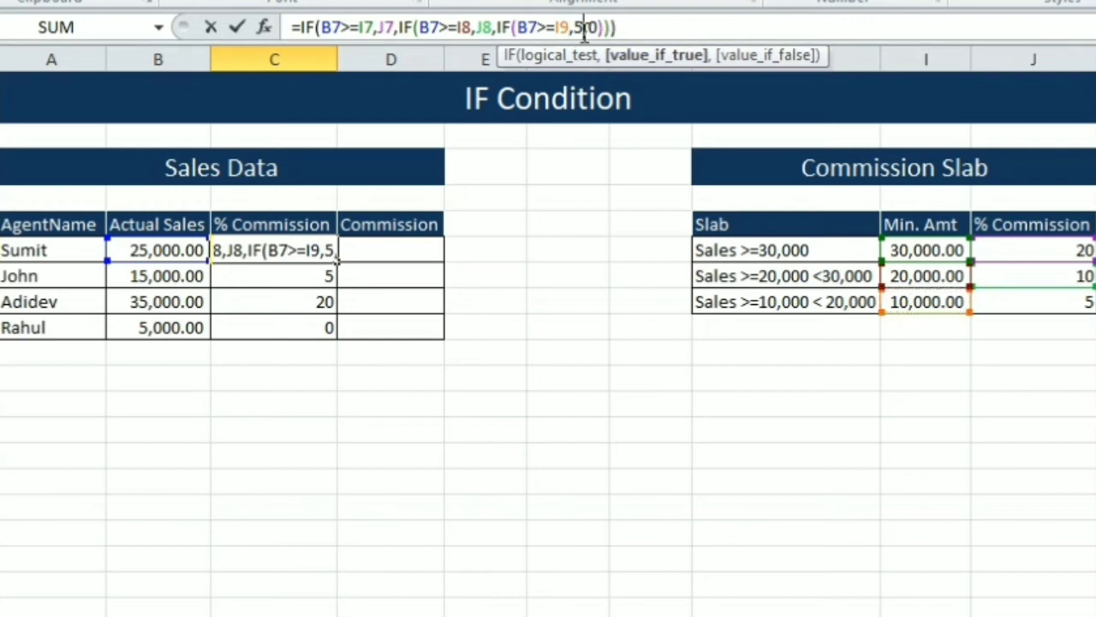
pyautogui.click(1052, 303)
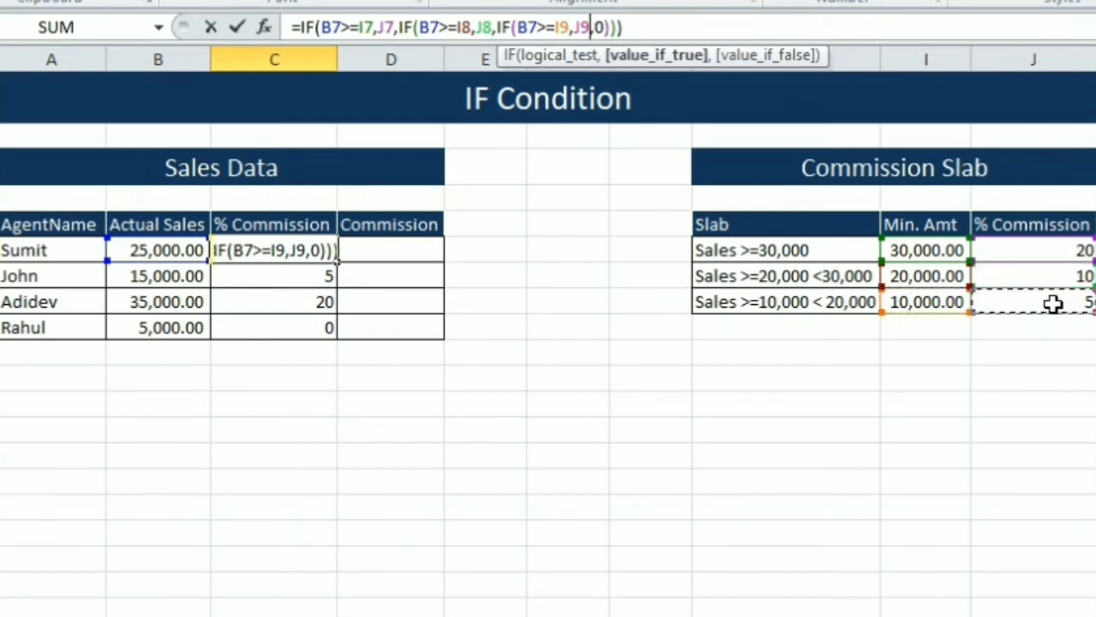
pyautogui.press('Return')
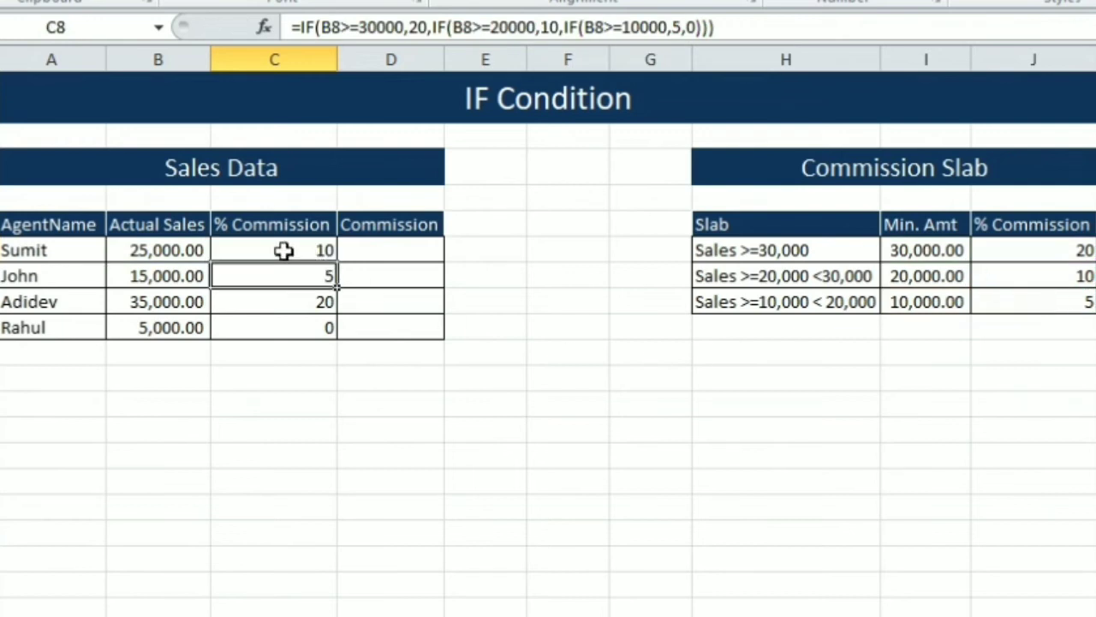
# Fill C7's slab-referenced formula down to C10 and compare C8's shifted references with C7's.
pyautogui.click(283, 250)
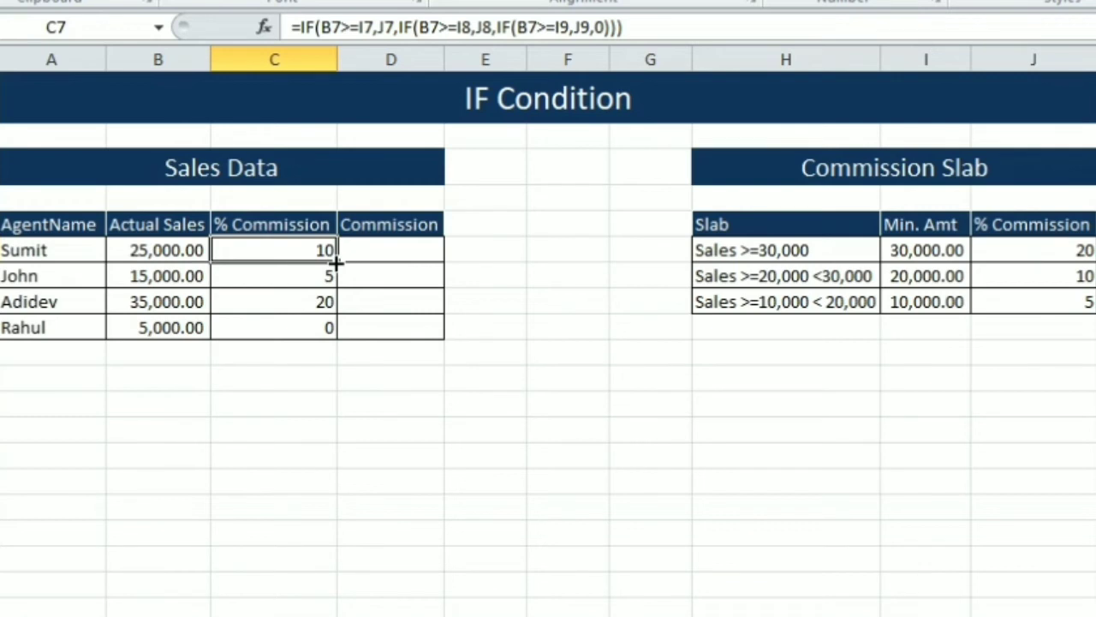
pyautogui.doubleClick(336, 263)
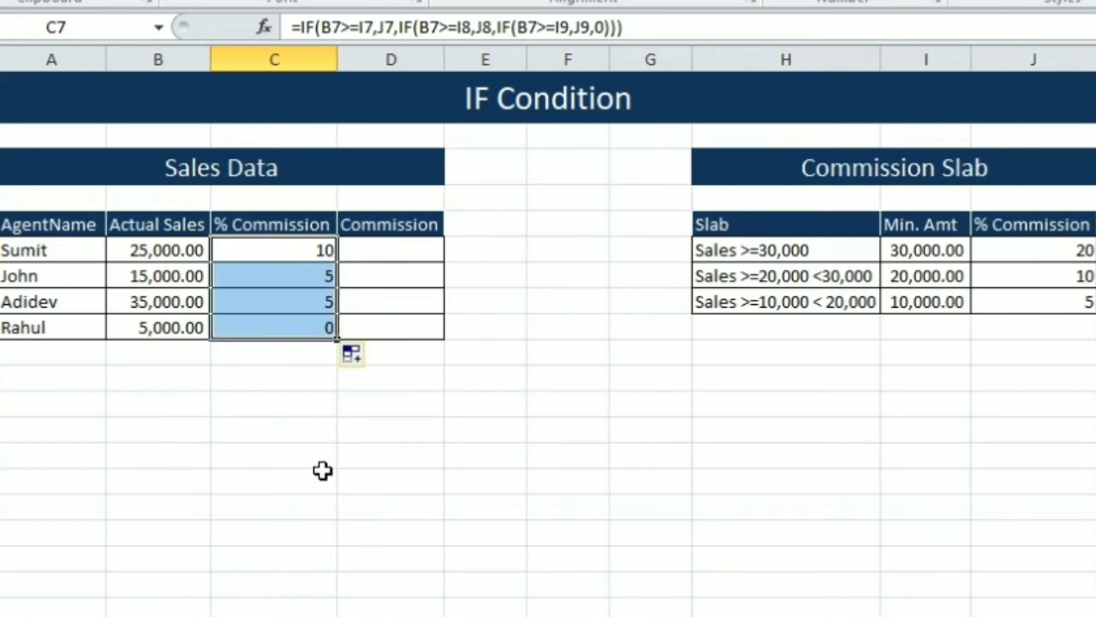
pyautogui.click(499, 480)
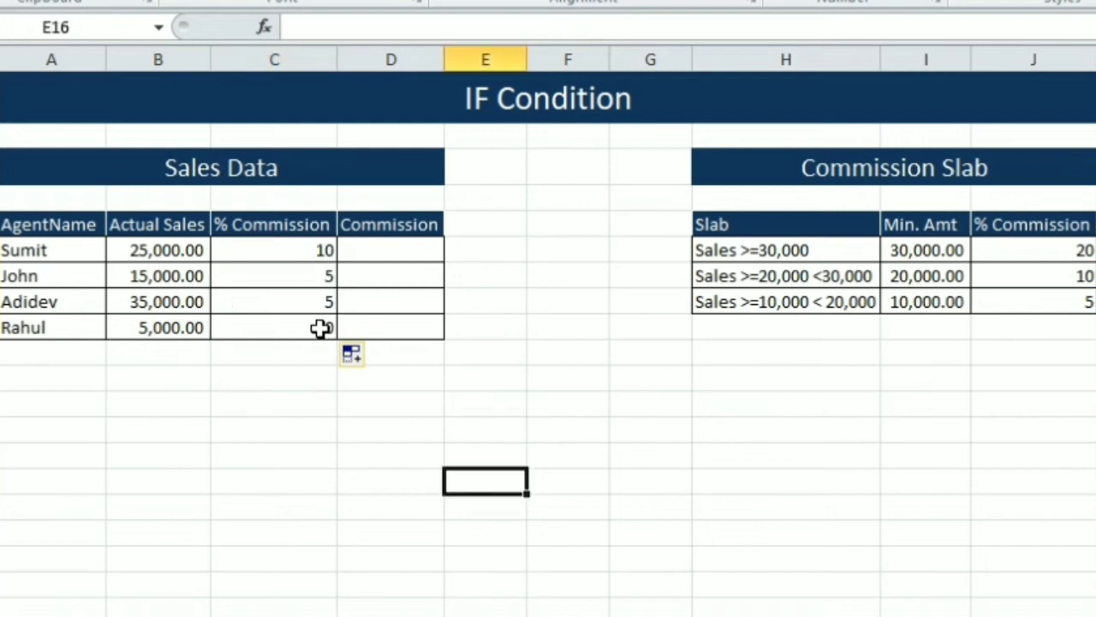
pyautogui.click(300, 250)
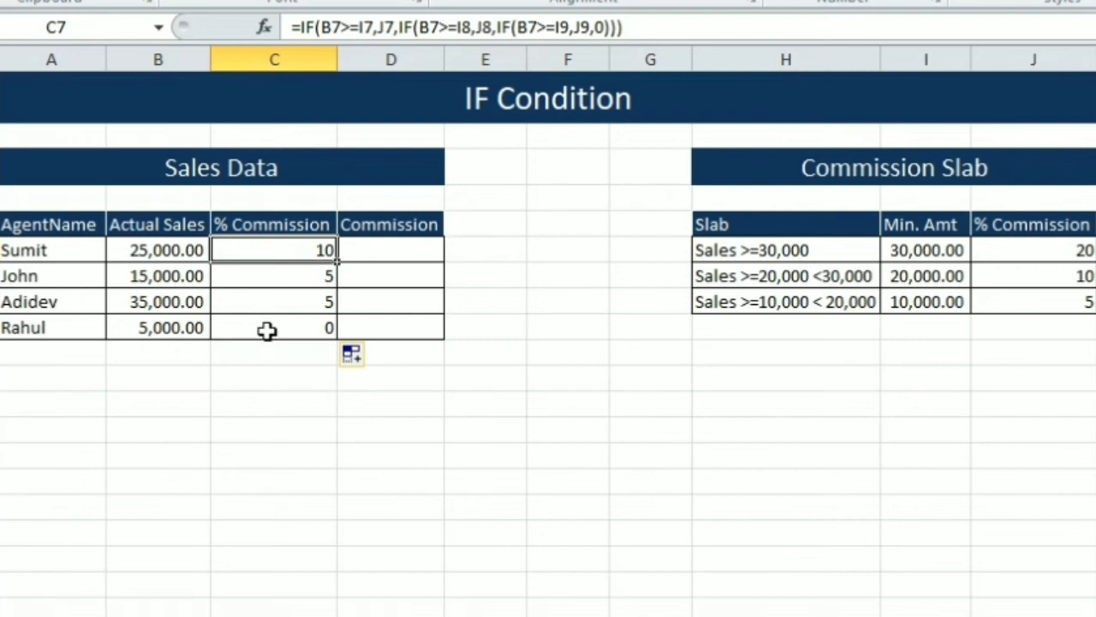
pyautogui.click(297, 277)
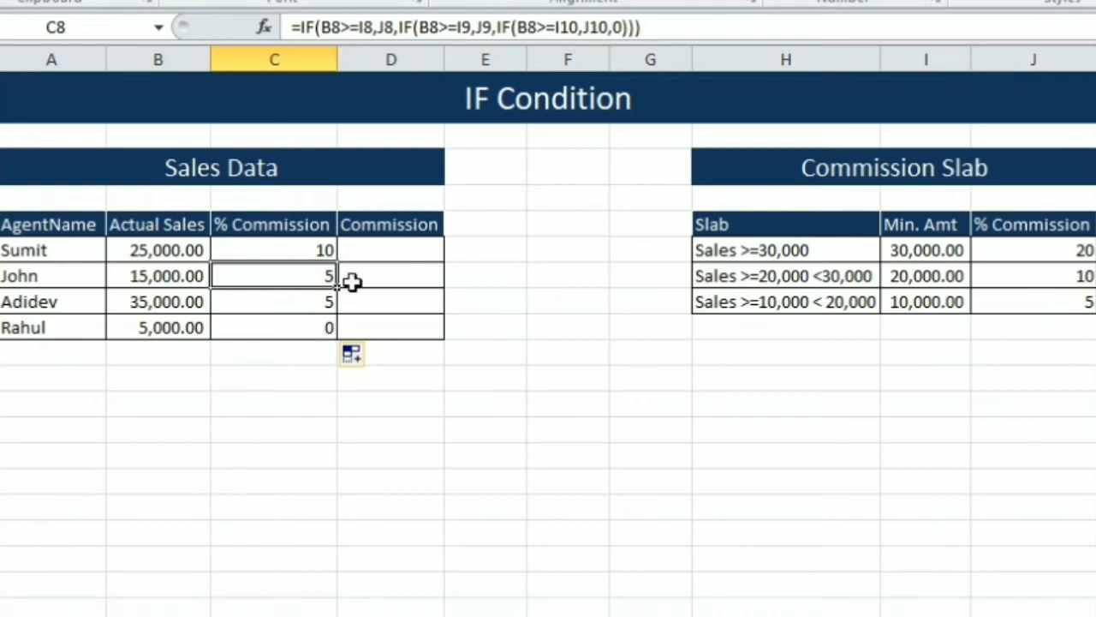
pyautogui.click(310, 250)
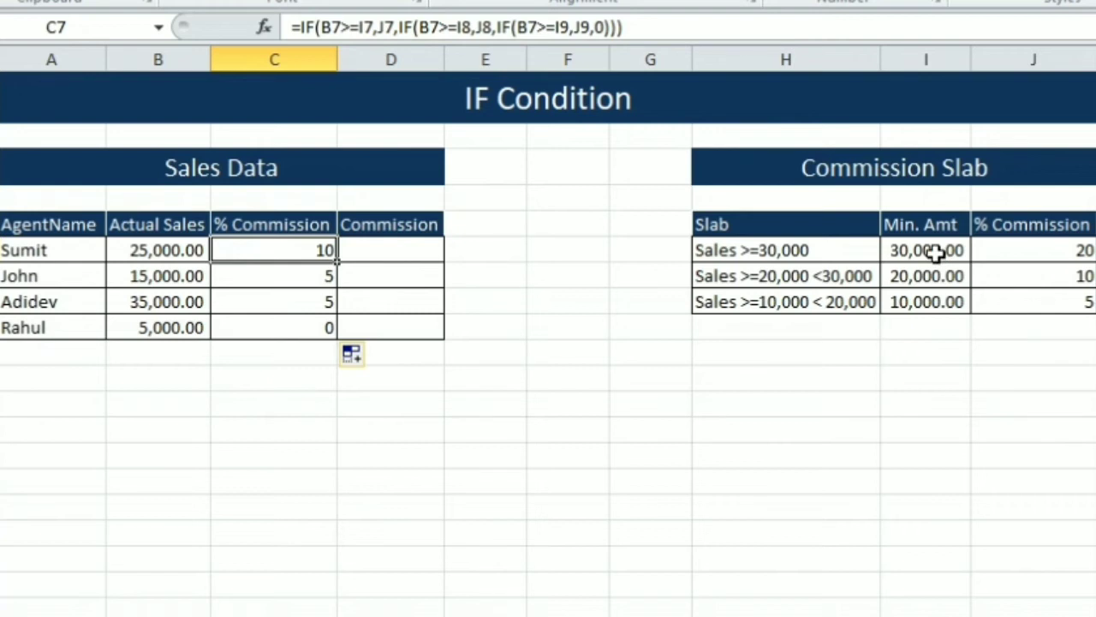
pyautogui.click(936, 251)
pyautogui.click(944, 54)
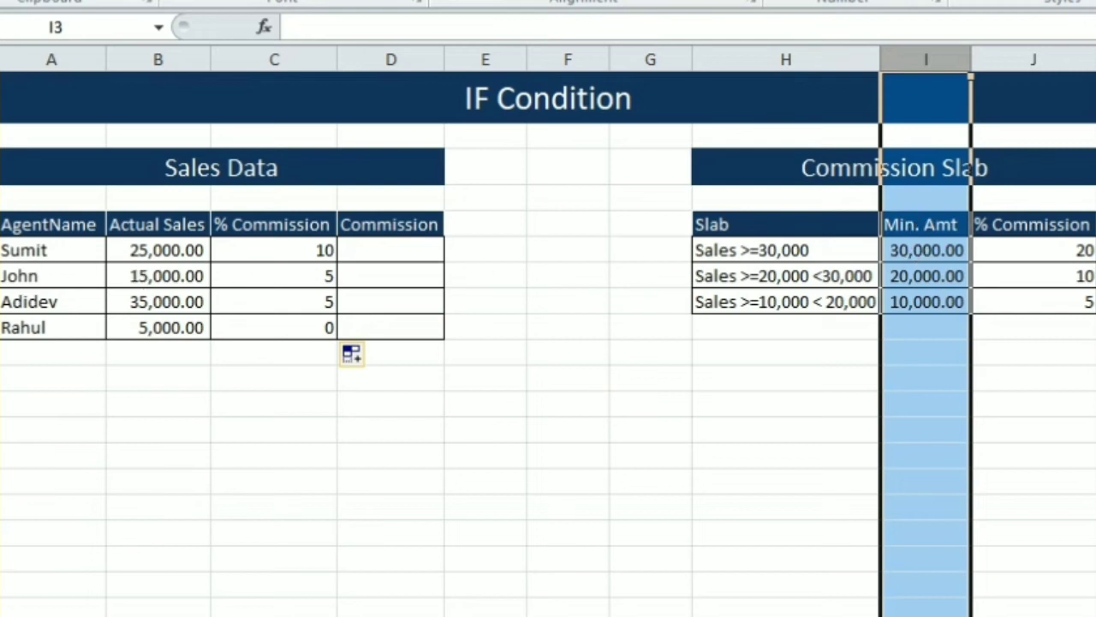
pyautogui.click(2, 249)
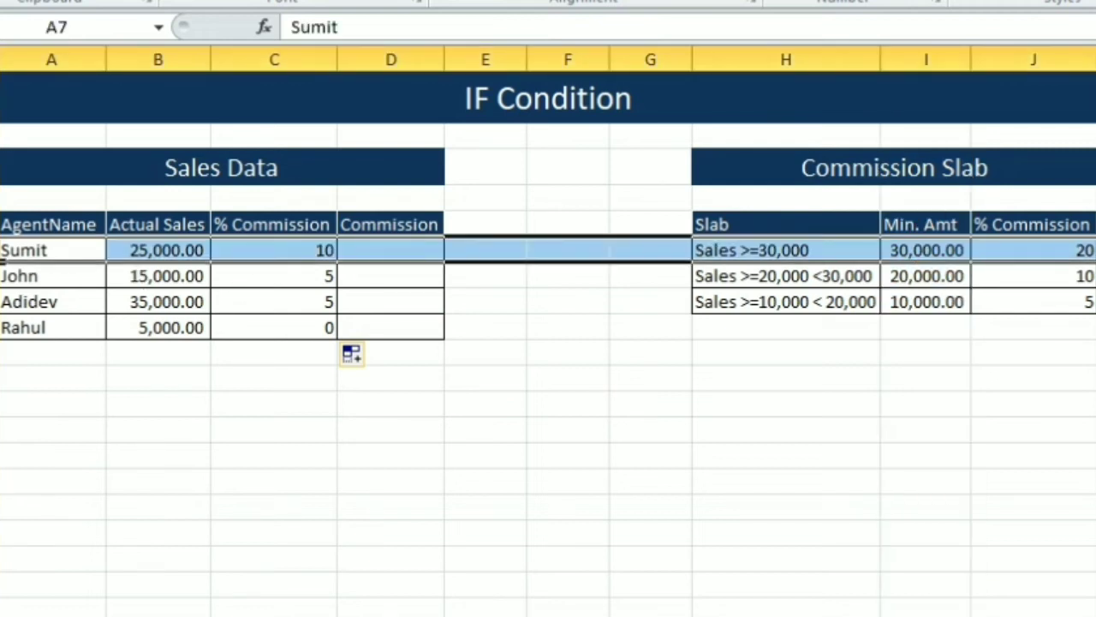
pyautogui.keyDown('ctrl'); pyautogui.click(929, 63); pyautogui.keyUp('ctrl')
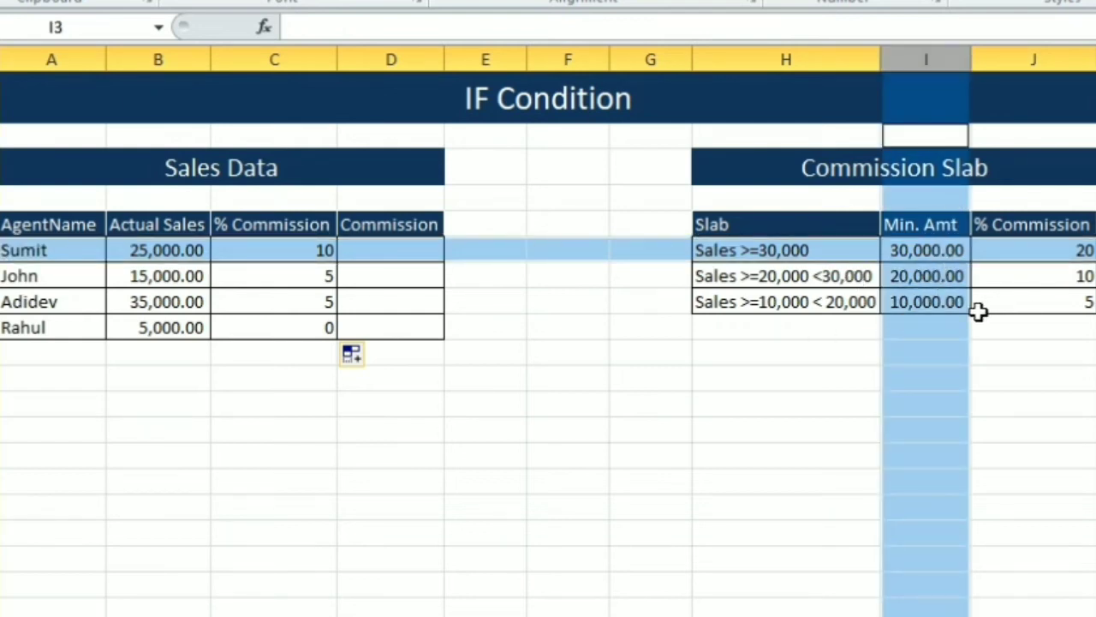
pyautogui.click(304, 247)
pyautogui.click(300, 271)
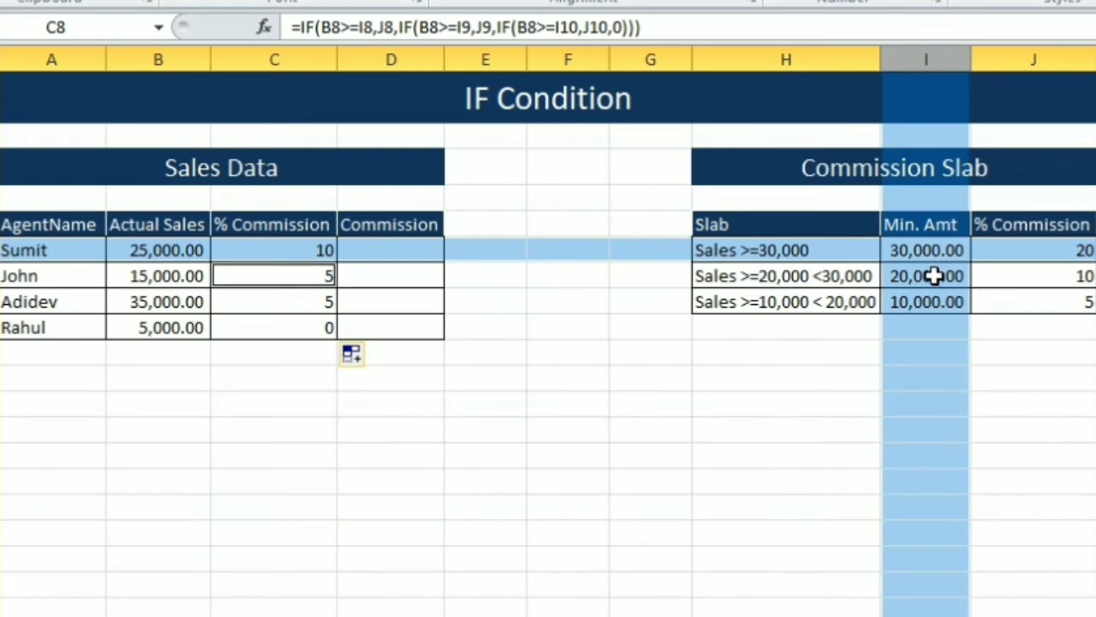
pyautogui.click(432, 428)
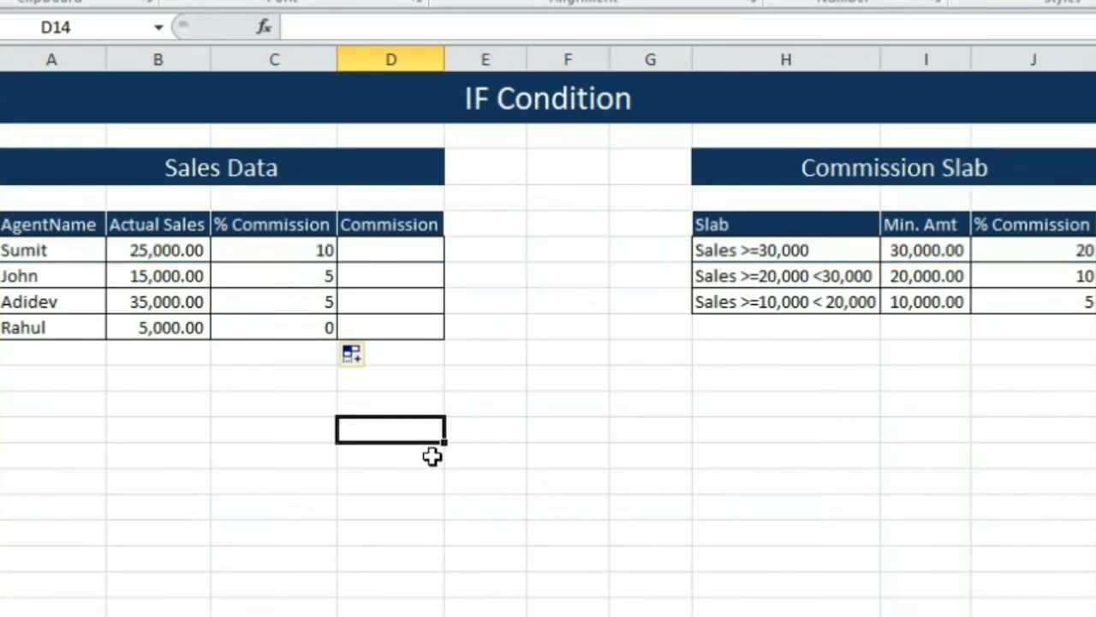
pyautogui.click(274, 249)
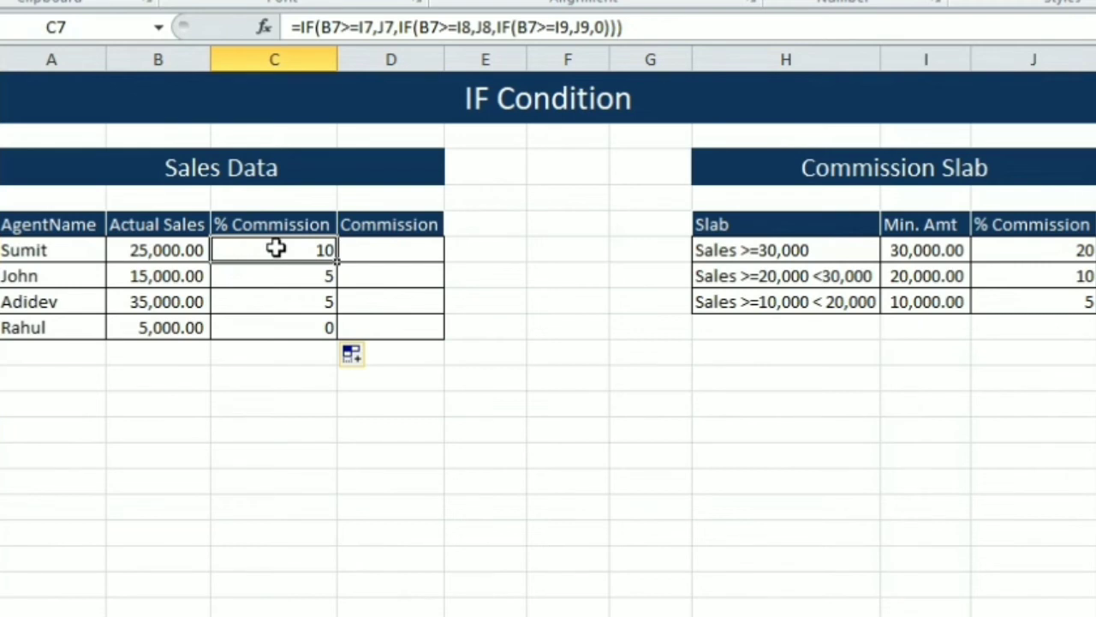
# Lock the rows of I7, J7, I8, J8, I9 and J9 in C7's formula, e.g. I$7, J$7.
pyautogui.click(366, 30)
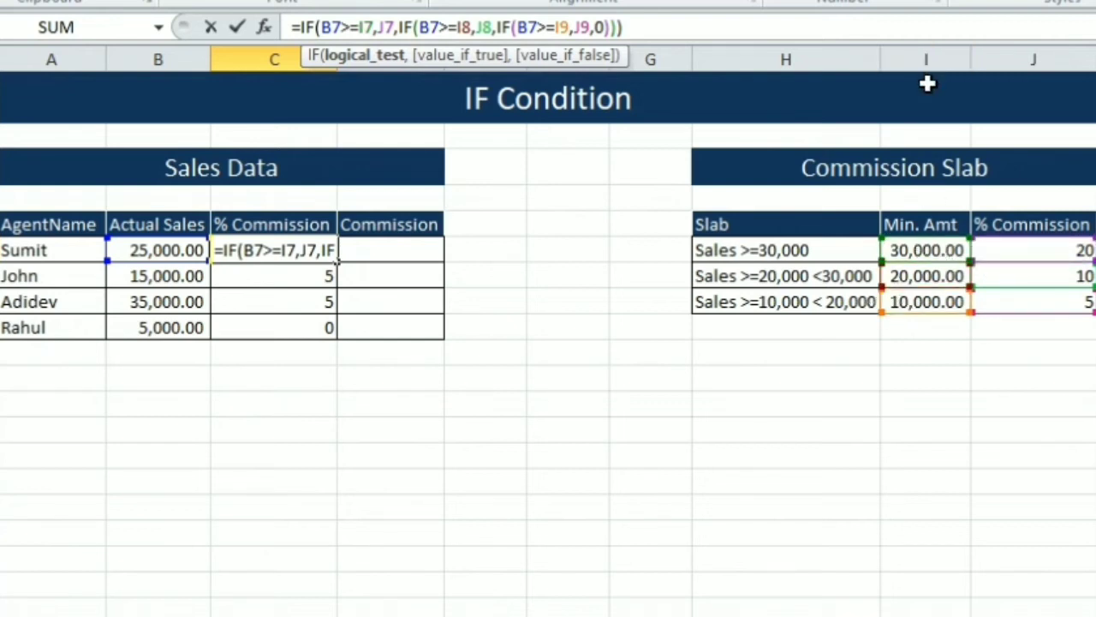
pyautogui.write('$')
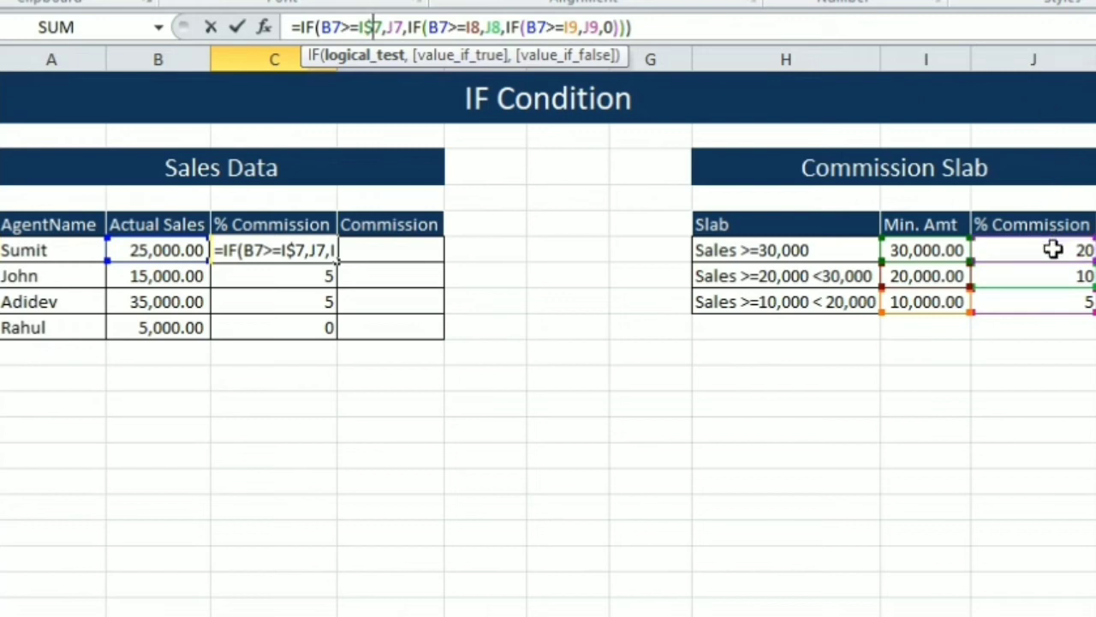
pyautogui.click(397, 28)
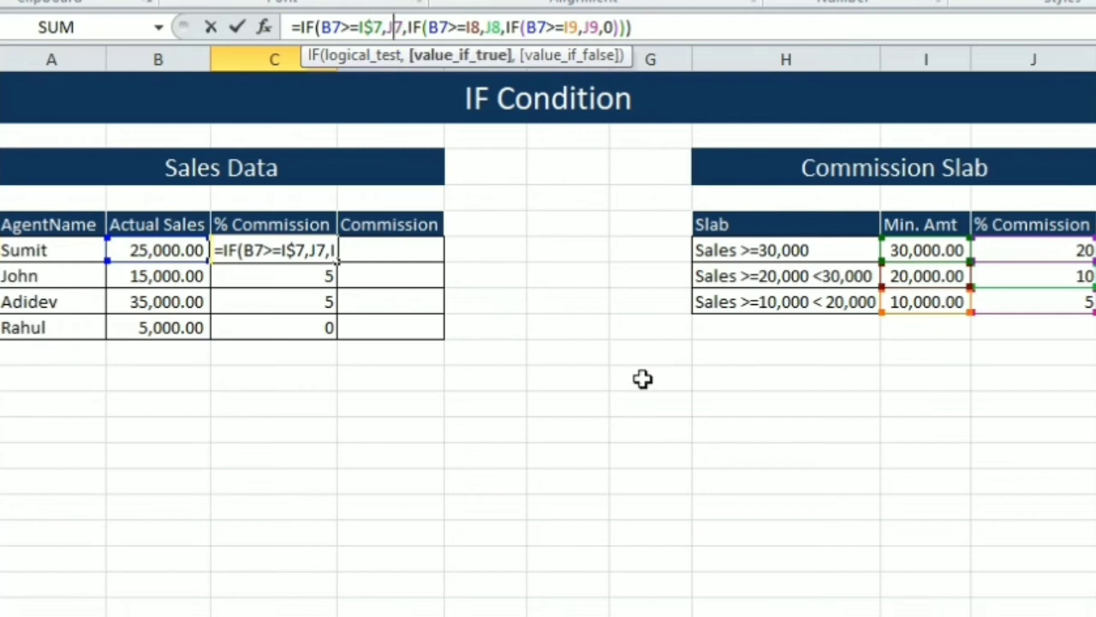
pyautogui.write('$')
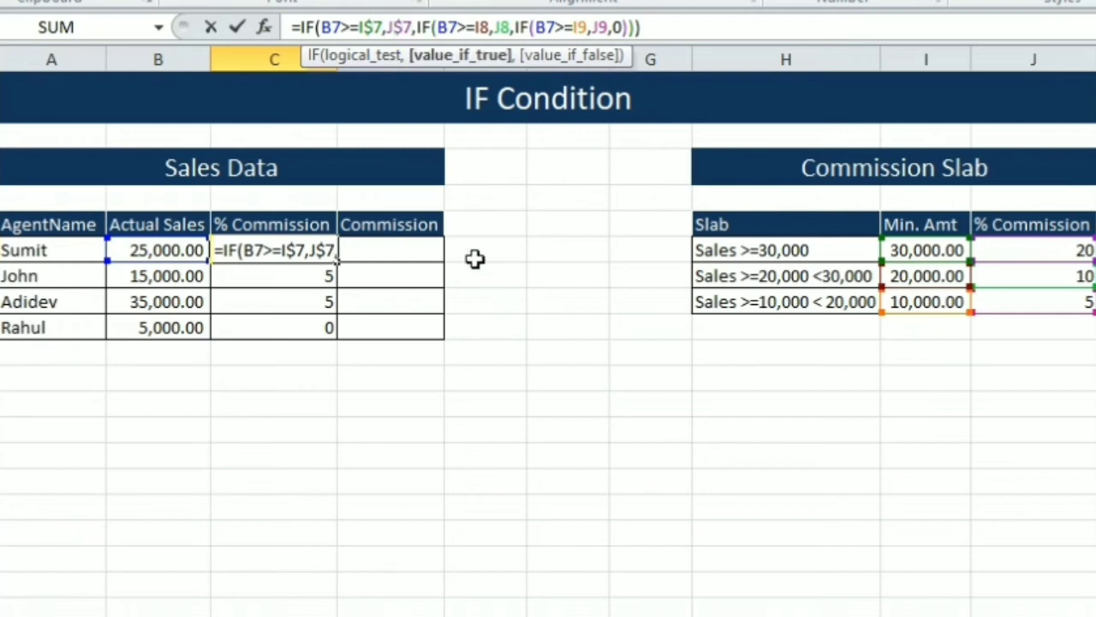
pyautogui.click(481, 27)
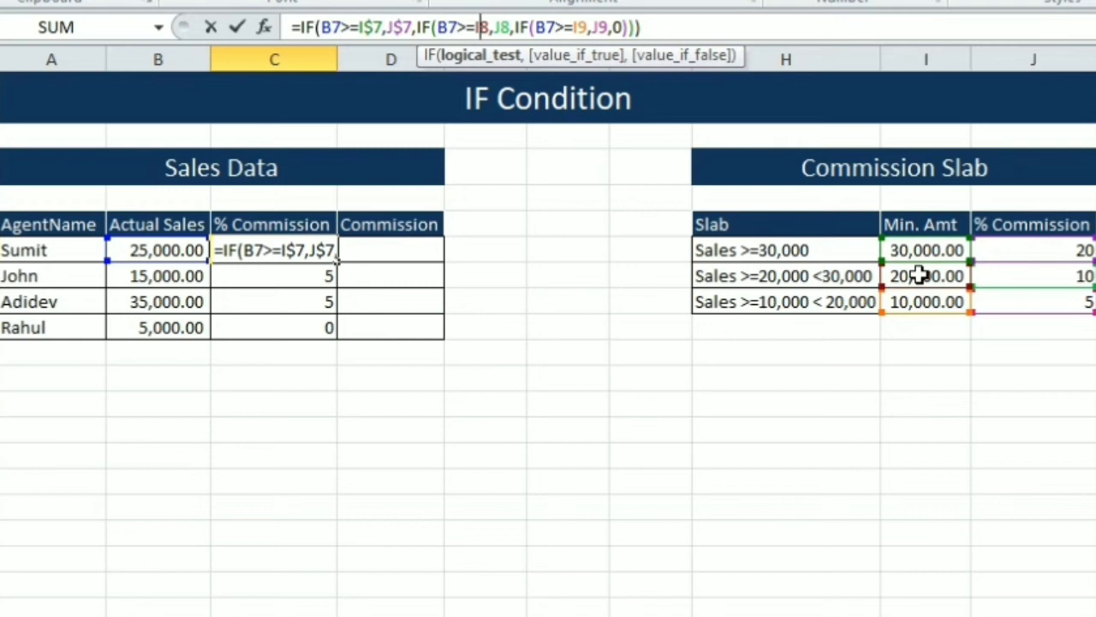
pyautogui.write('$')
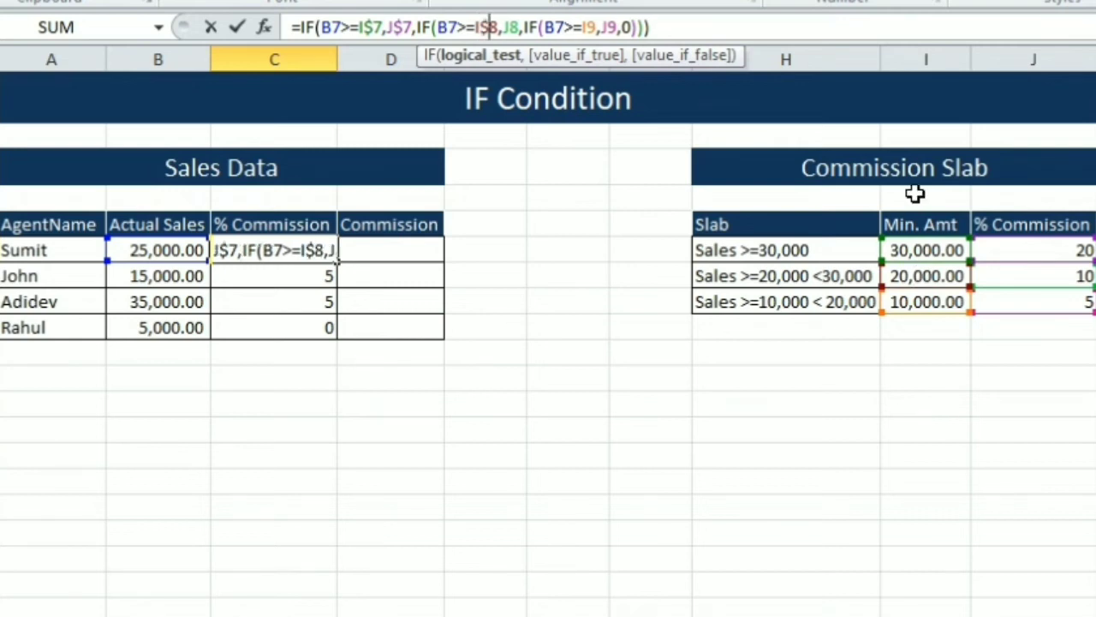
pyautogui.click(510, 28)
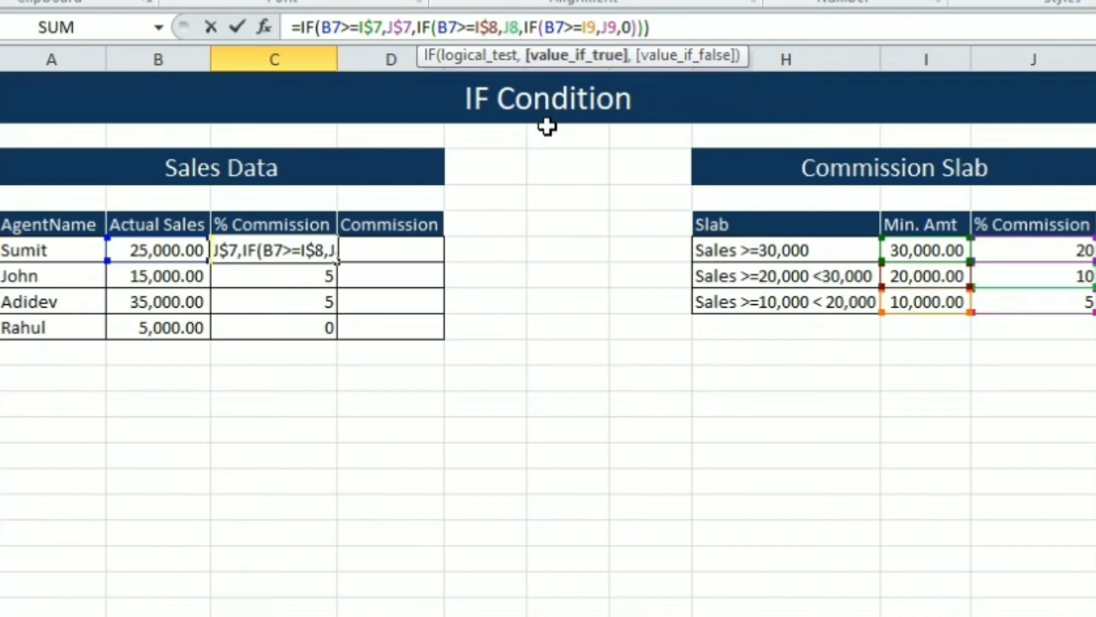
pyautogui.write('$')
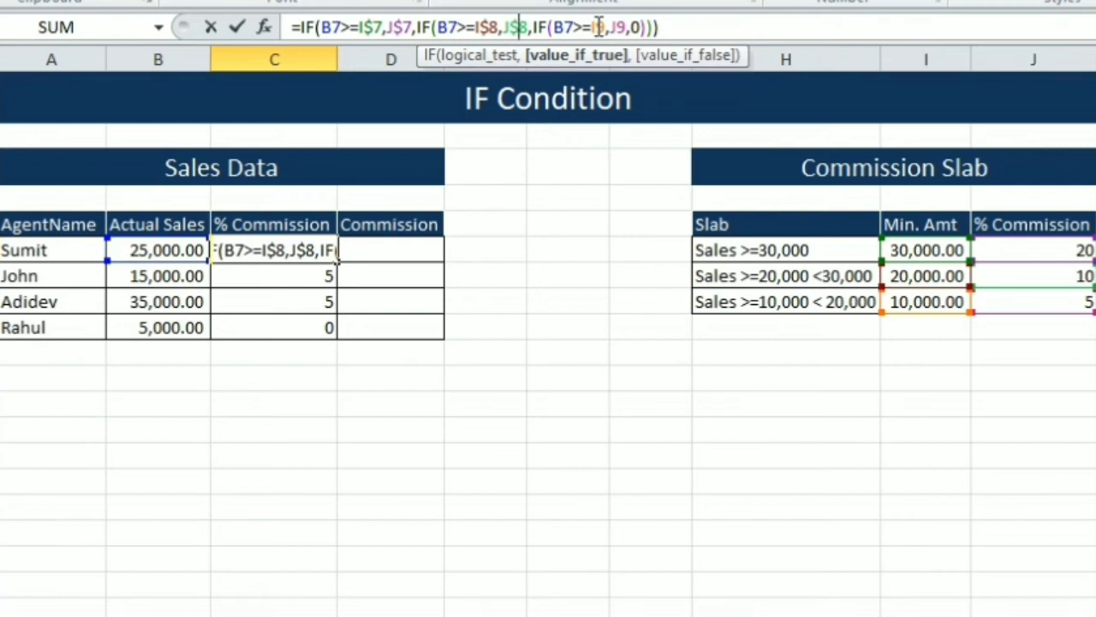
pyautogui.click(599, 27)
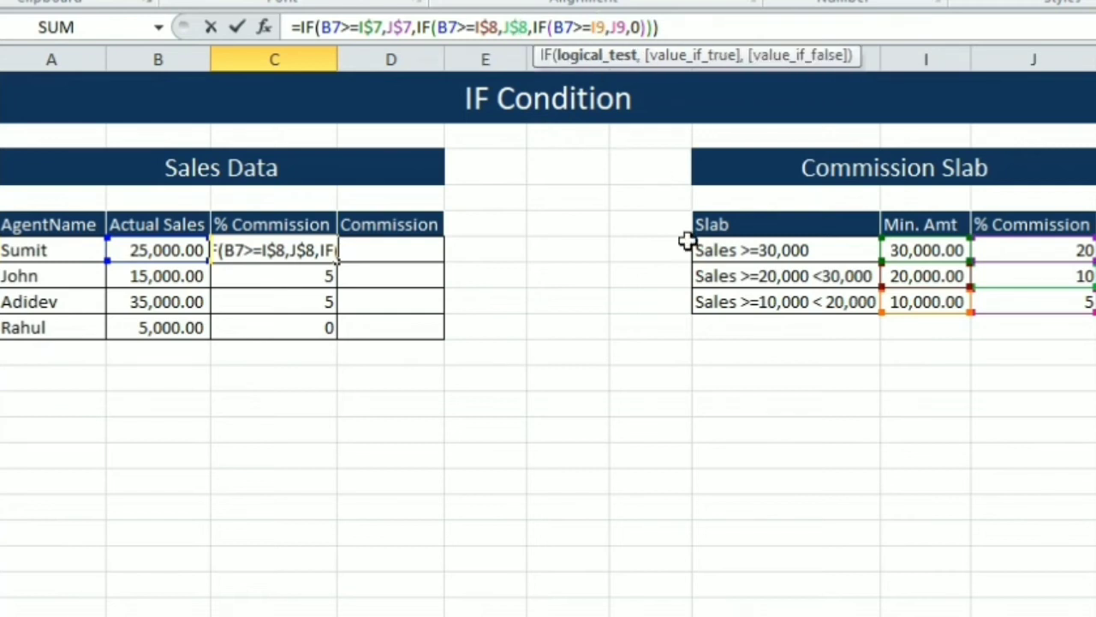
pyautogui.write('$')
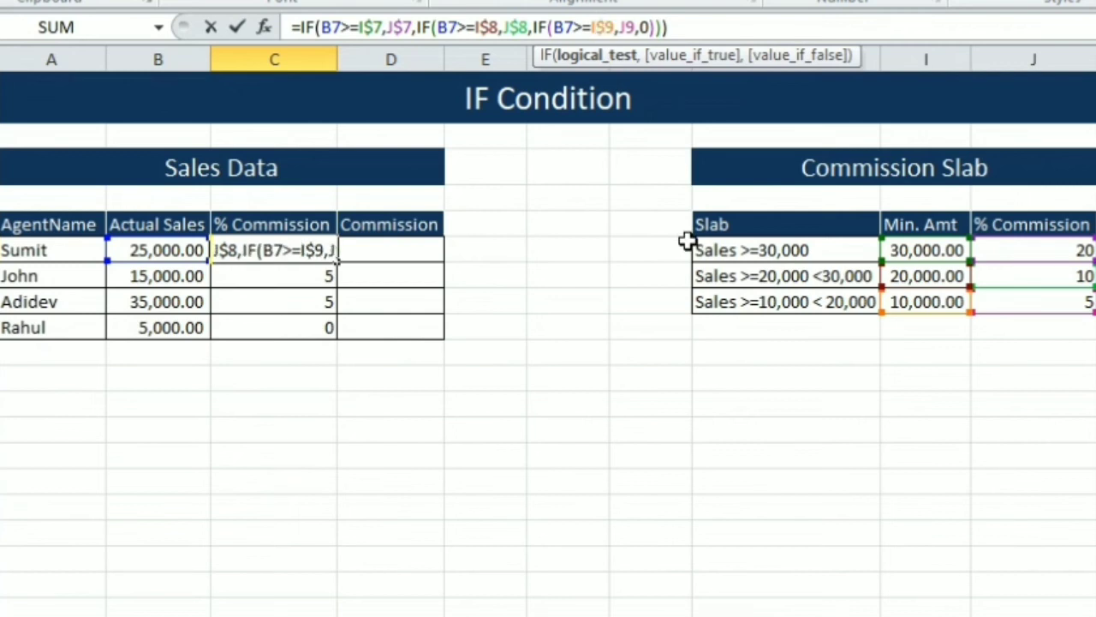
pyautogui.click(626, 28)
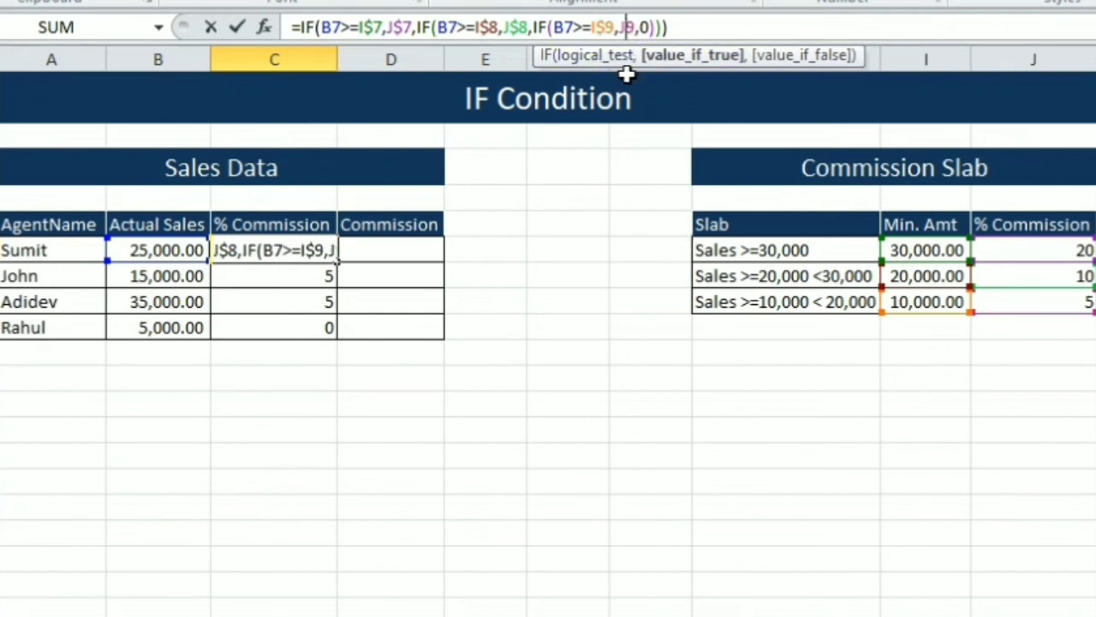
pyautogui.write('$')
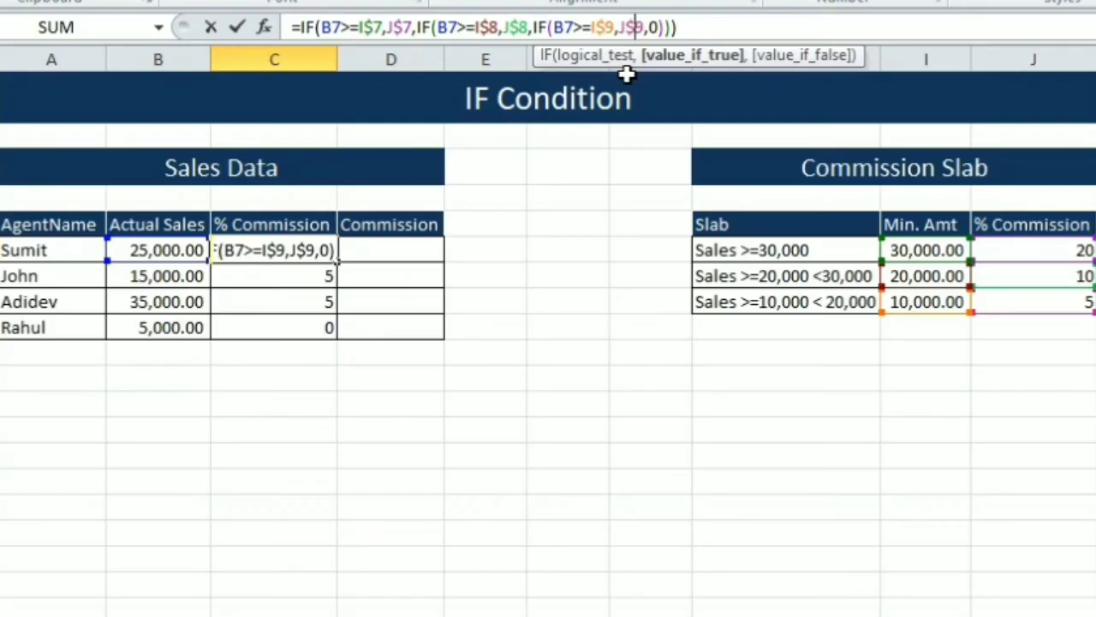
pyautogui.press('Return')
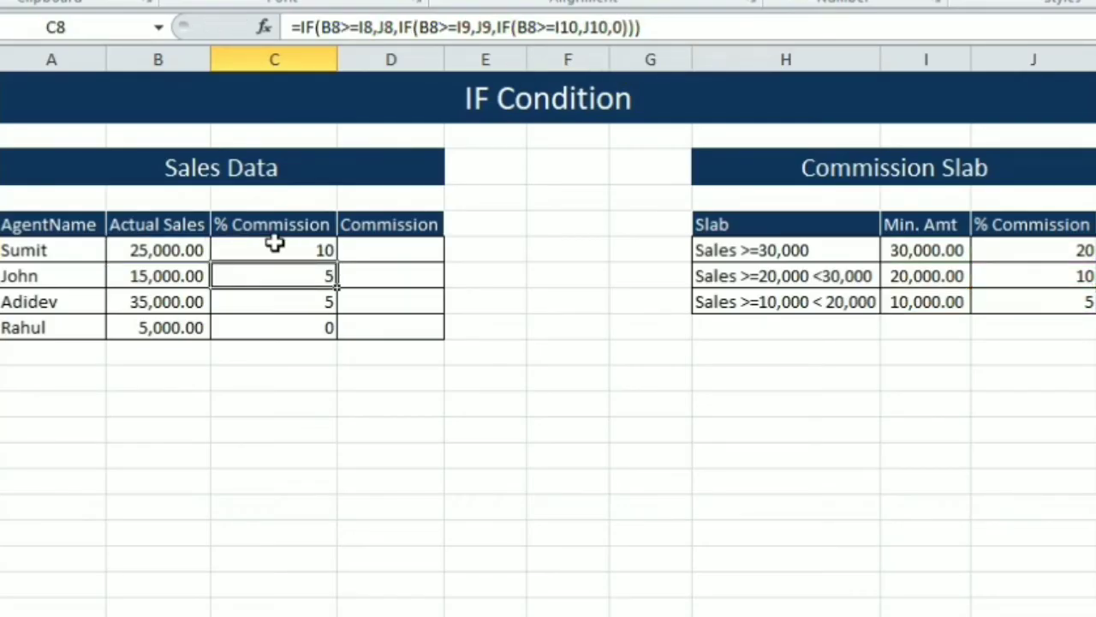
# Fill C7's row-locked formula down to C10, then verify Adidev's C9 now returns 20.
pyautogui.click(274, 244)
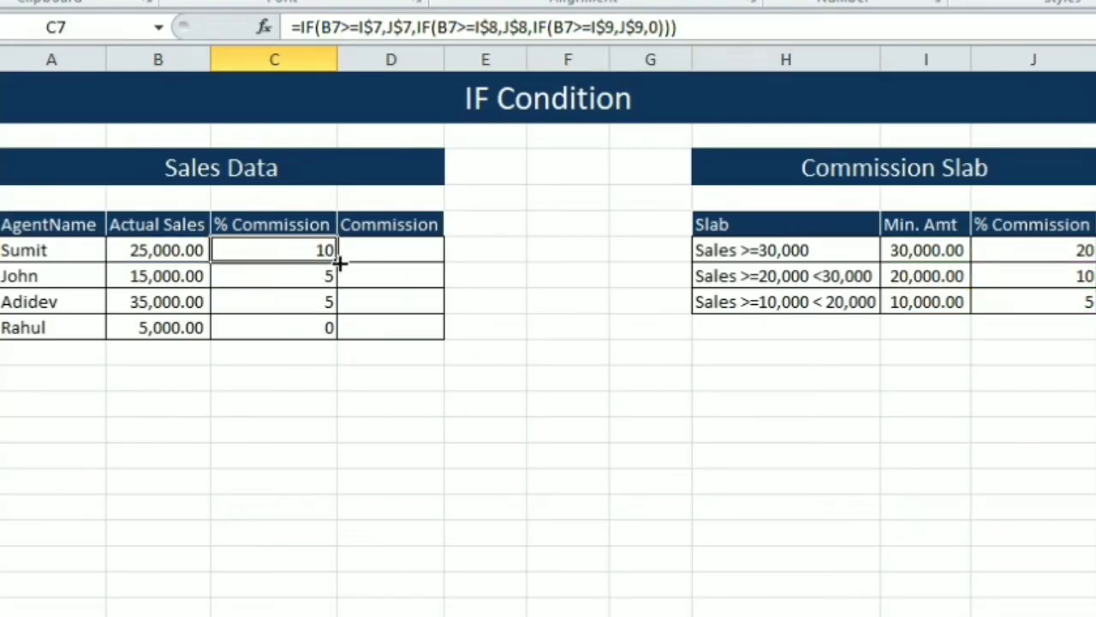
pyautogui.doubleClick(338, 263)
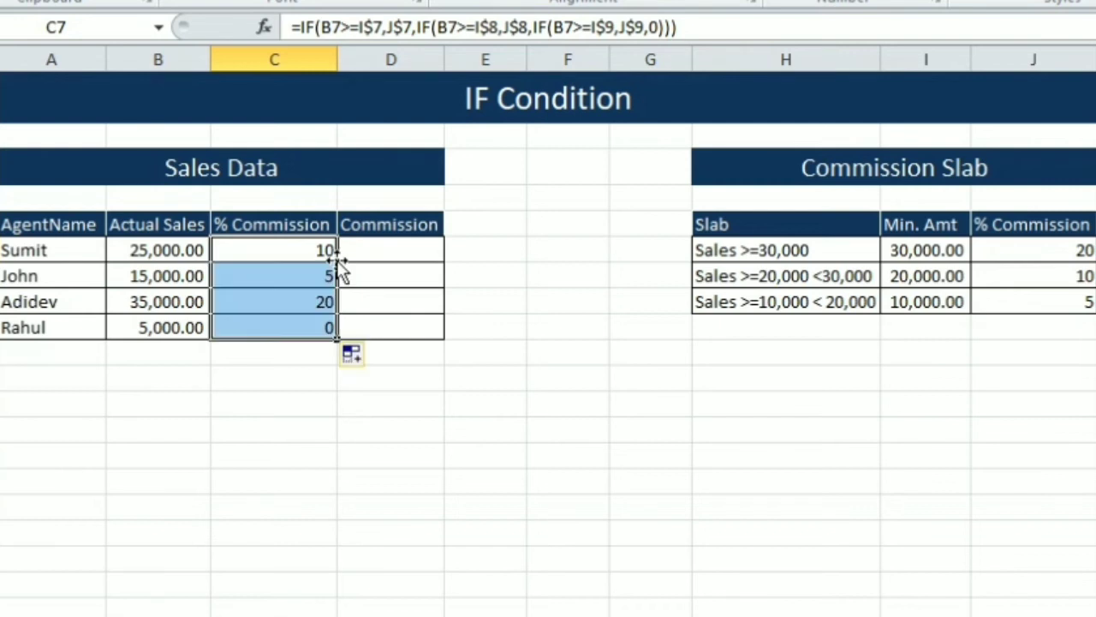
pyautogui.click(279, 385)
pyautogui.click(160, 301)
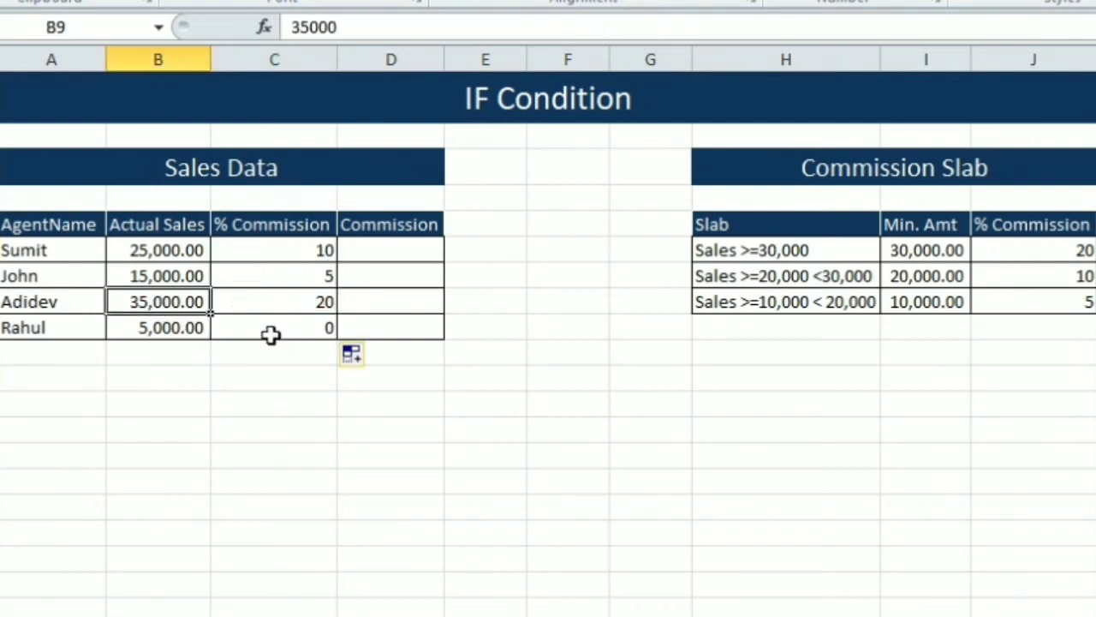
pyautogui.click(293, 307)
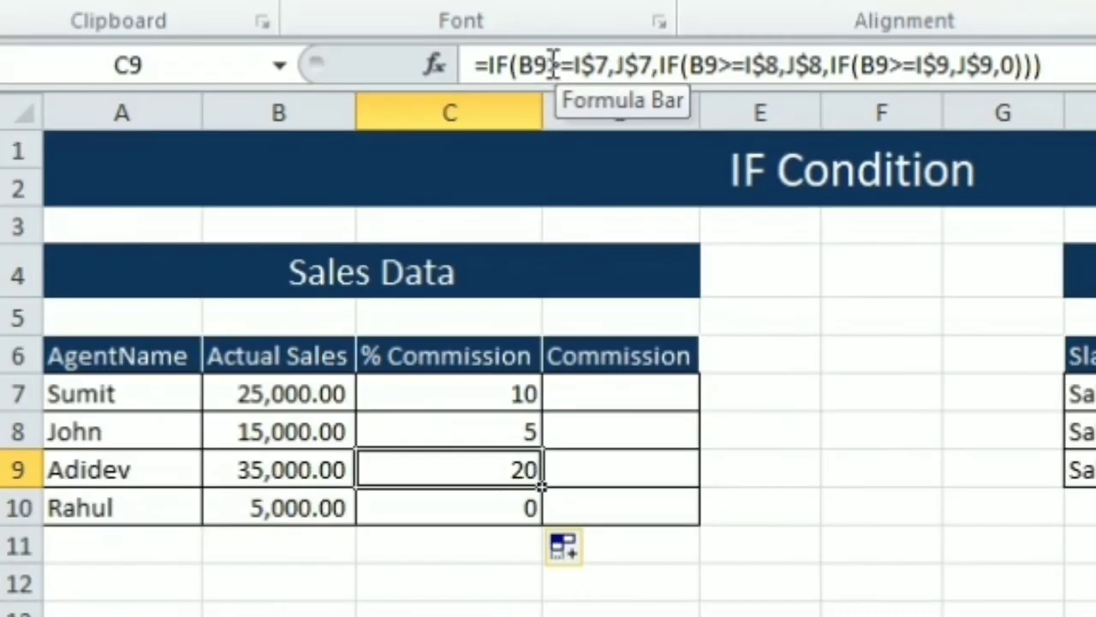
pyautogui.doubleClick(526, 64)
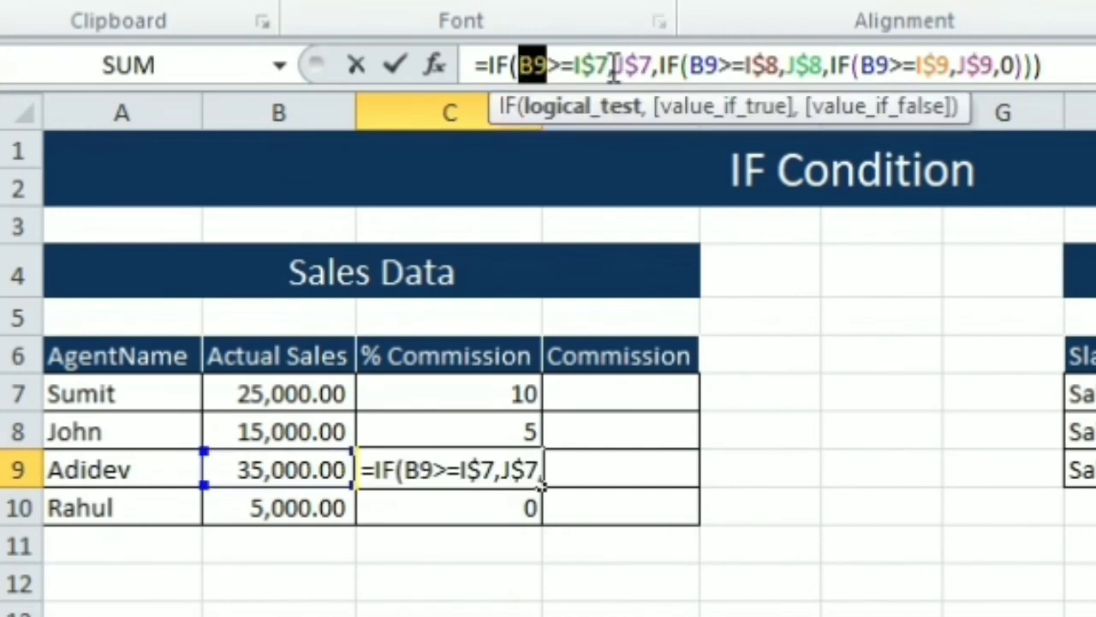
pyautogui.moveTo(608, 65); pyautogui.dragTo(576, 64)
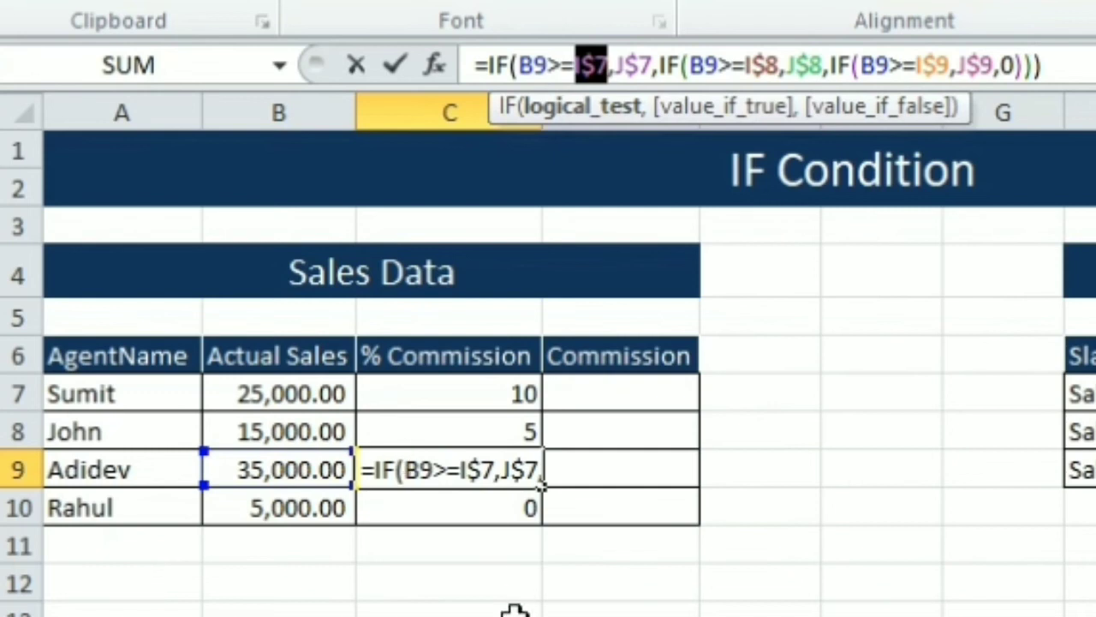
pyautogui.hotkey('ctrl', 'Return')
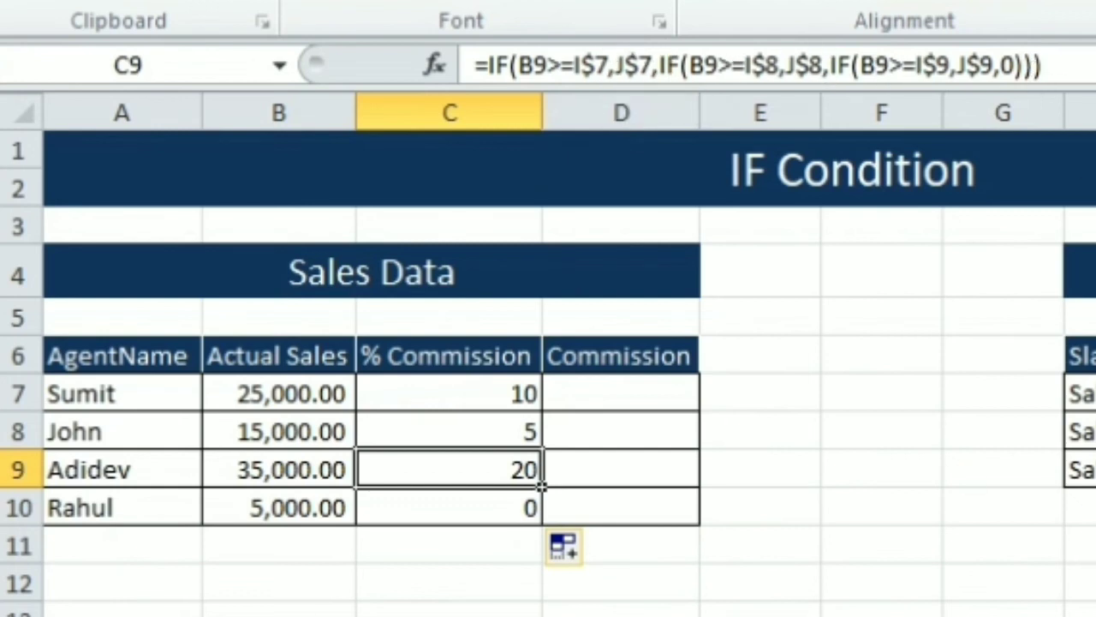
pyautogui.click(464, 399)
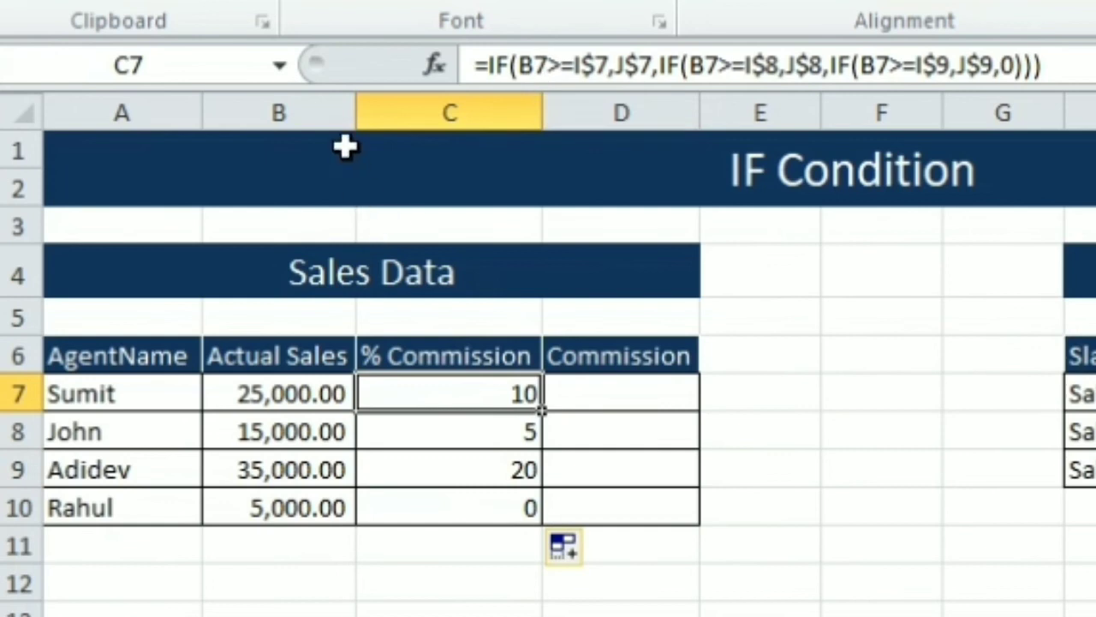
pyautogui.click(316, 108)
pyautogui.keyDown('ctrl'); pyautogui.click(19, 393); pyautogui.keyUp('ctrl')
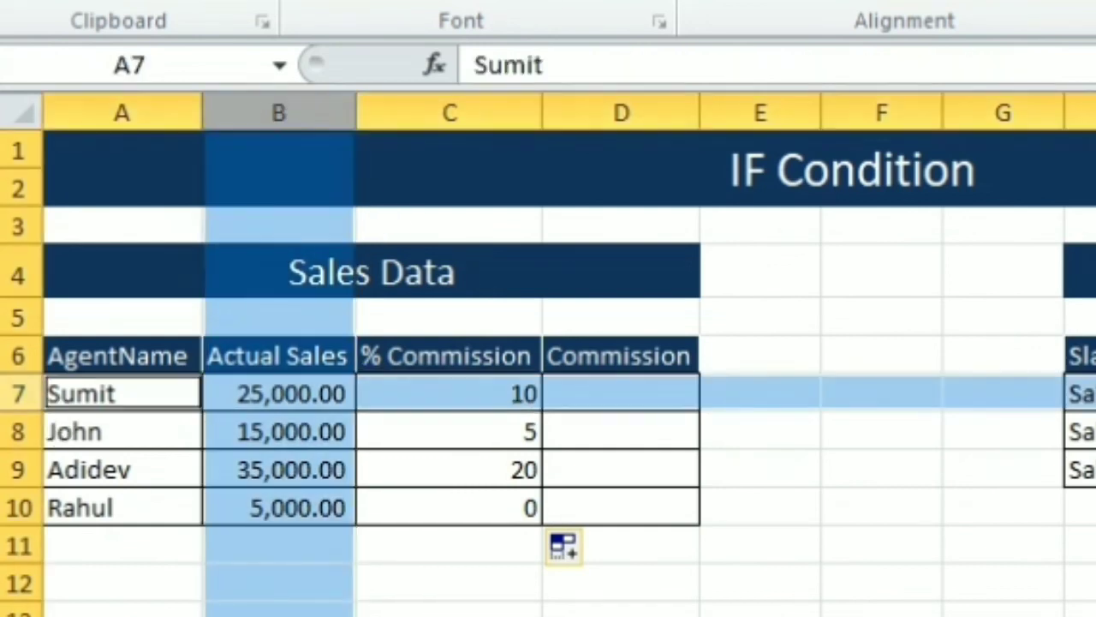
pyautogui.keyDown('ctrl'); pyautogui.click(275, 389); pyautogui.keyUp('ctrl')
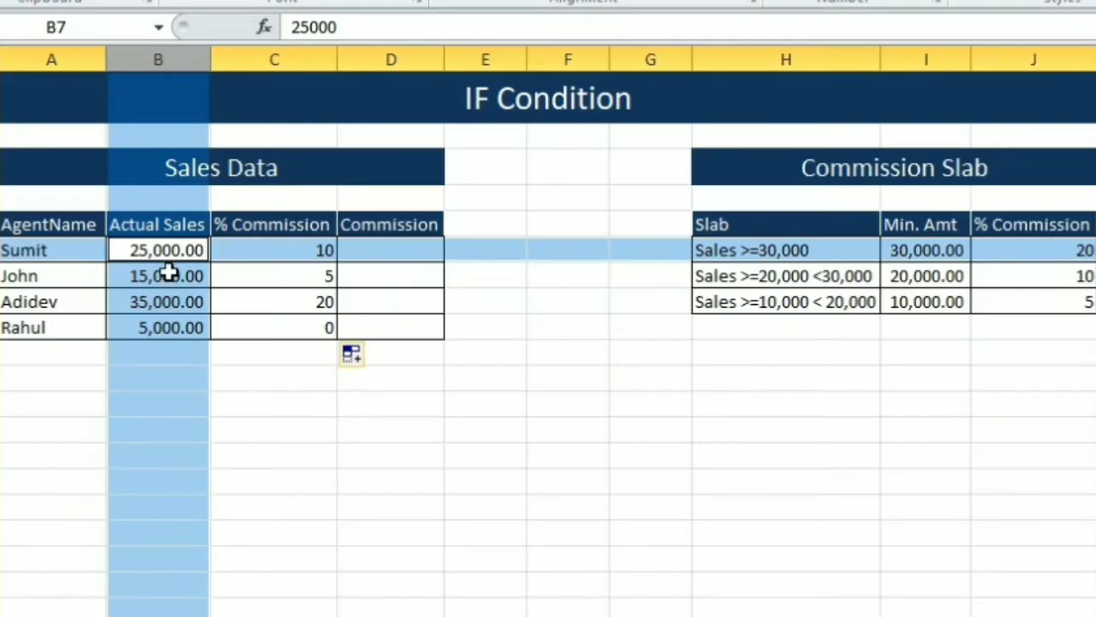
pyautogui.keyDown('ctrl'); pyautogui.click(165, 279); pyautogui.keyUp('ctrl')
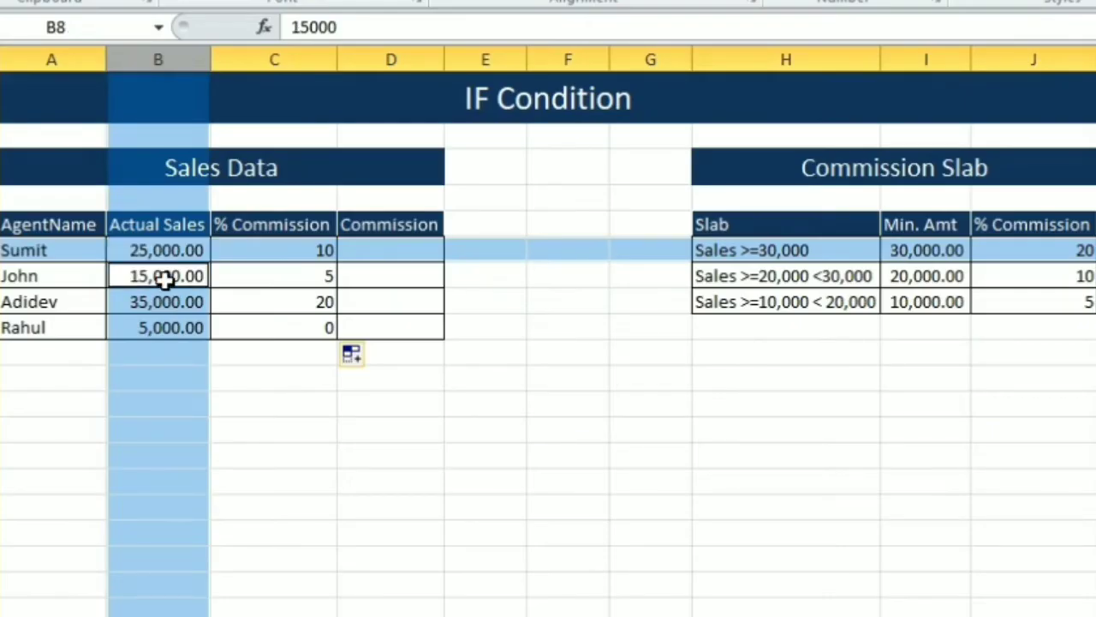
pyautogui.click(78, 26)
pyautogui.press('BackSpace')
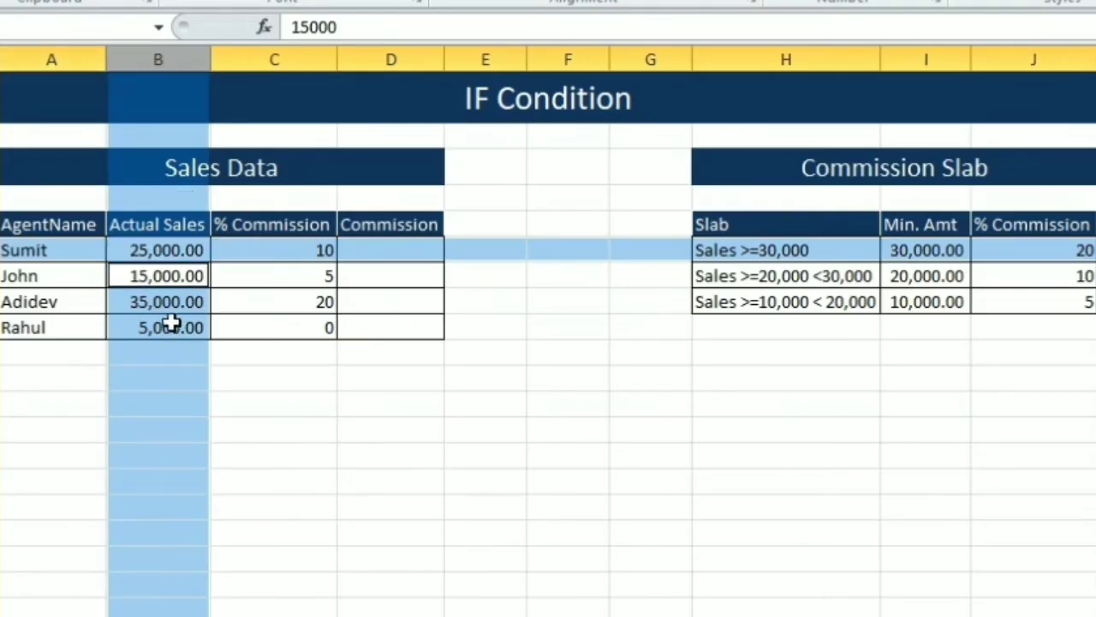
pyautogui.keyDown('ctrl'); pyautogui.click(173, 306); pyautogui.keyUp('ctrl')
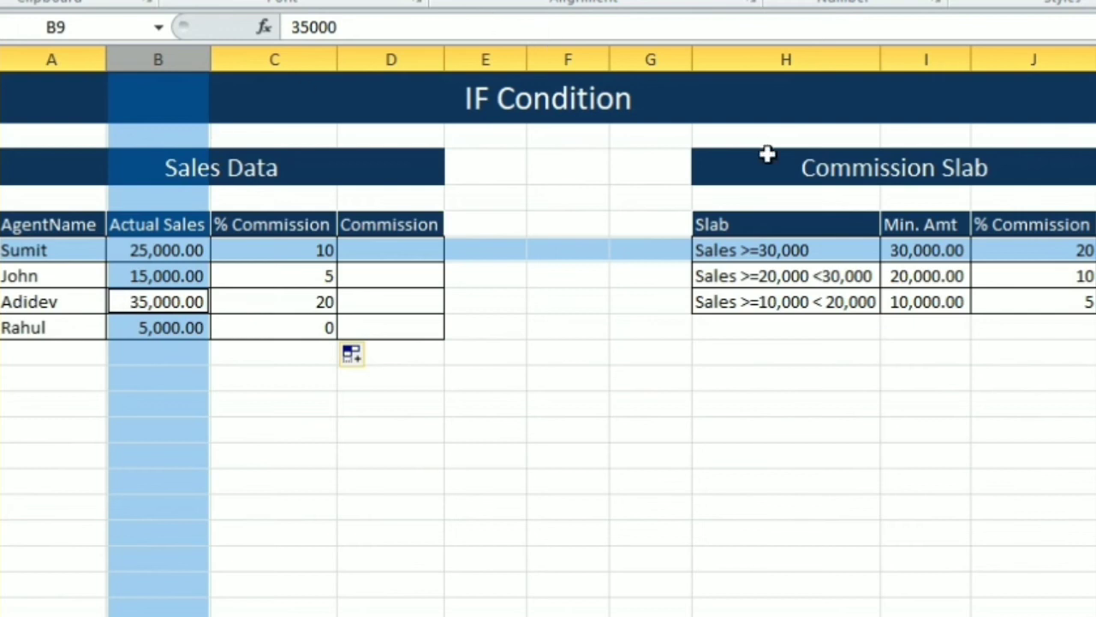
pyautogui.click(318, 404)
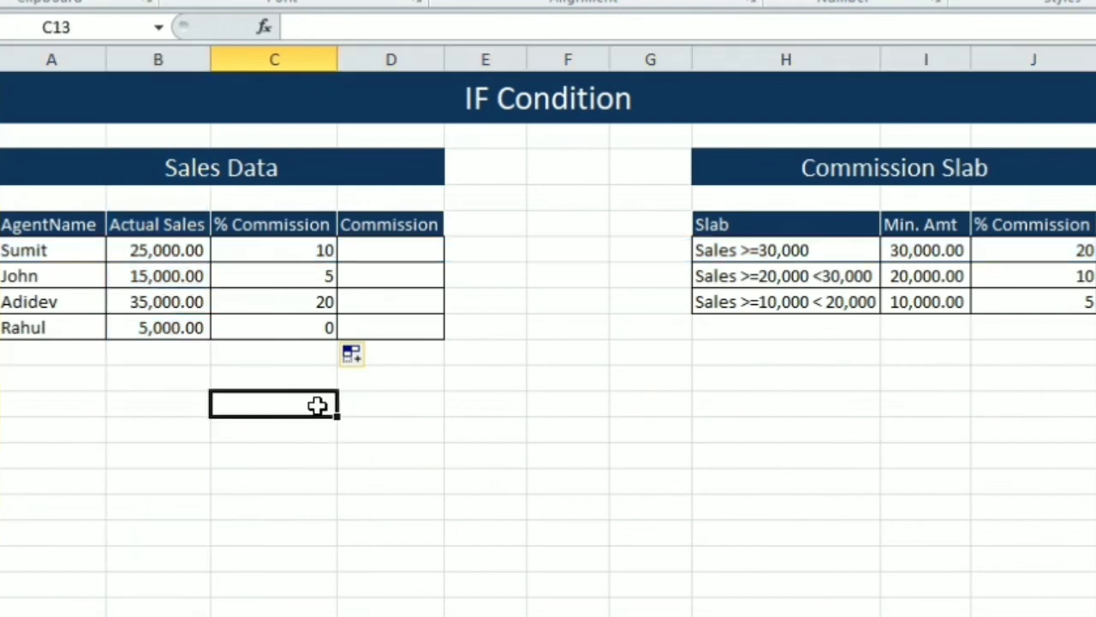
pyautogui.click(310, 251)
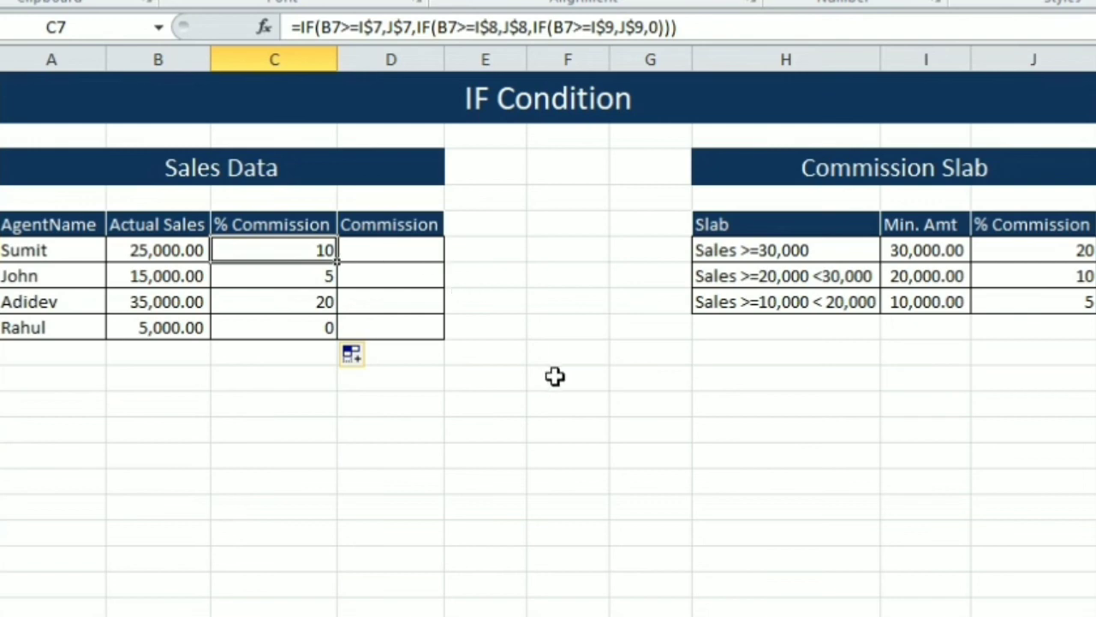
pyautogui.click(618, 433)
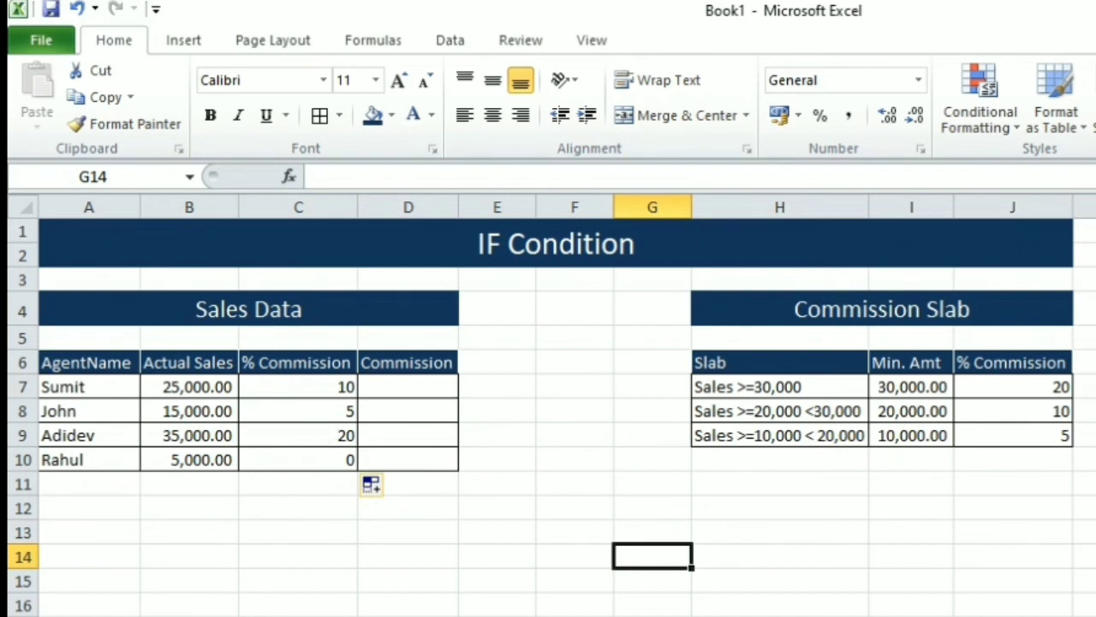
# Set the top slab's % Commission in J7 to 25.
pyautogui.click(1055, 386)
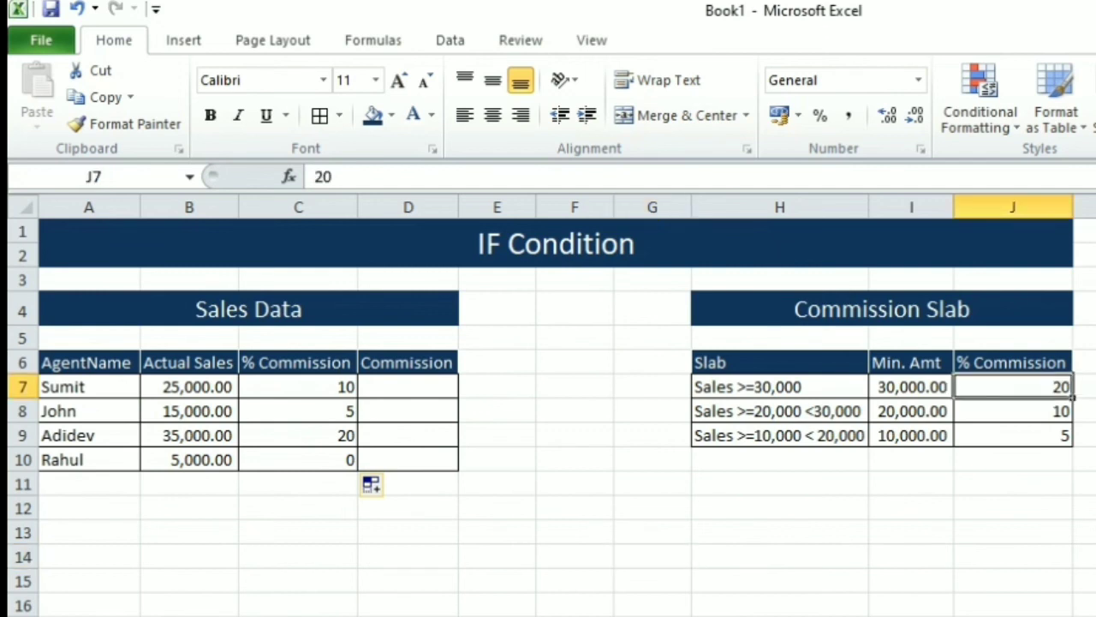
pyautogui.write('2')
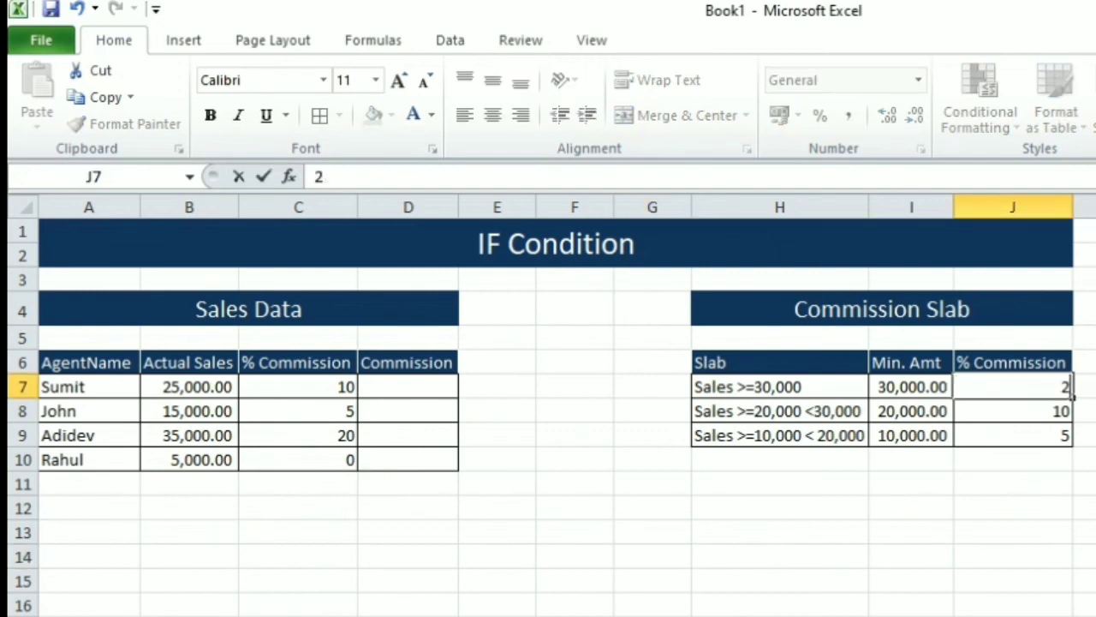
pyautogui.write('5')
pyautogui.press('Return')
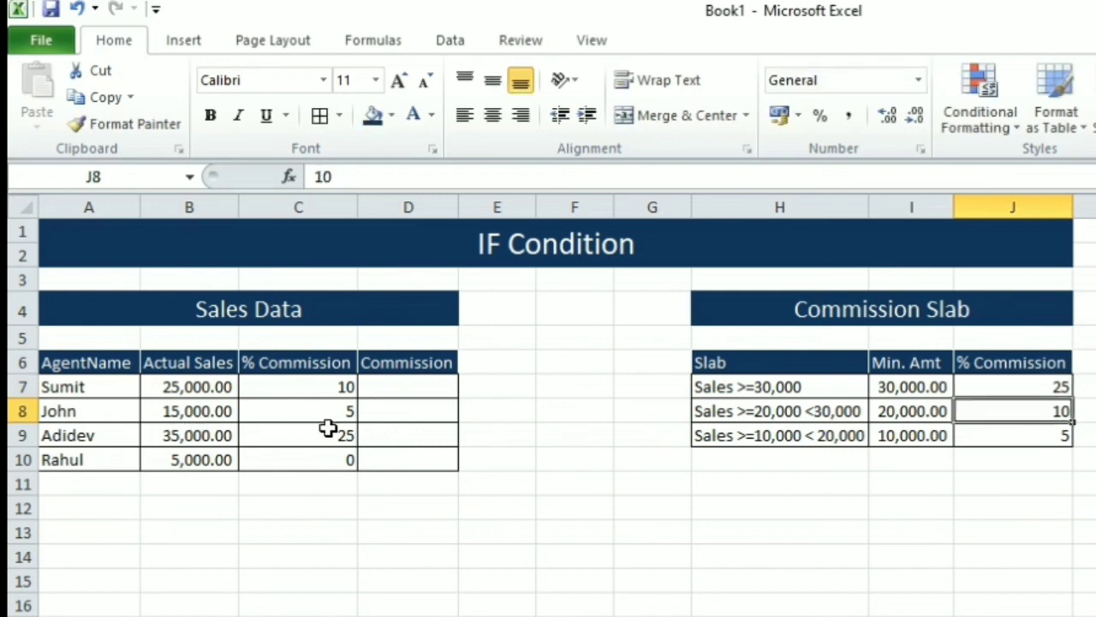
pyautogui.click(323, 430)
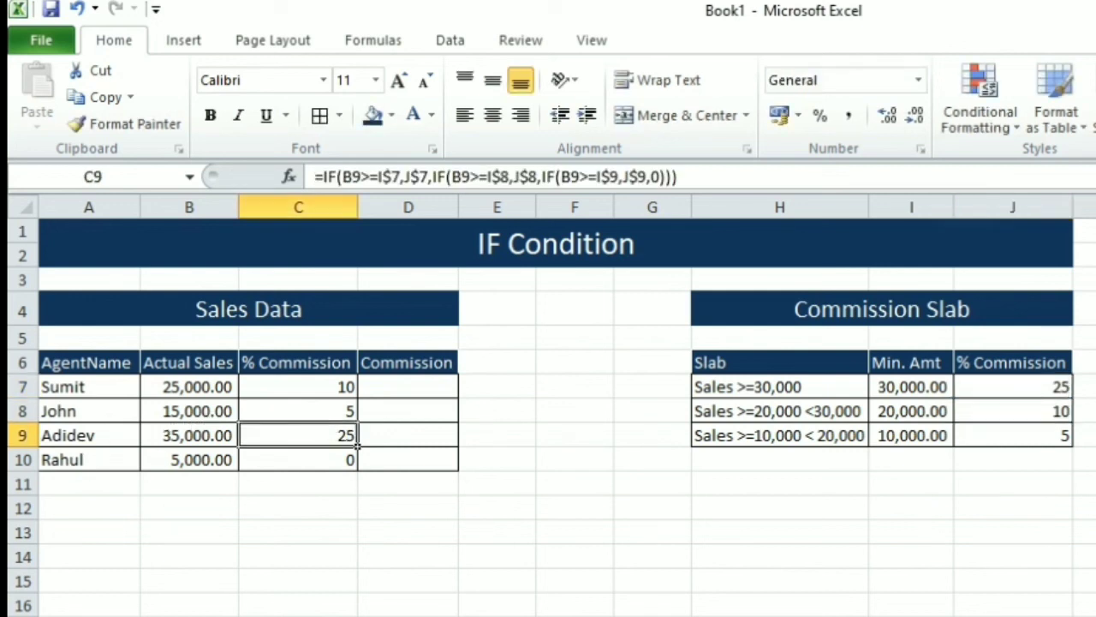
# Raise the top slab's minimum amount in I7 from 30000 to 40000.
pyautogui.click(1059, 388)
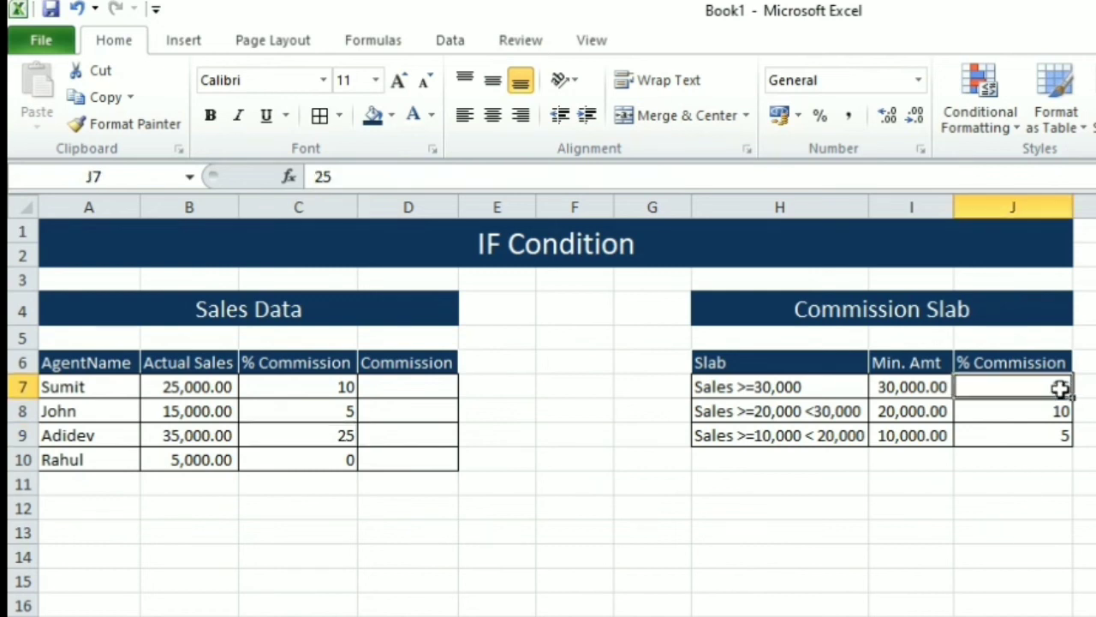
pyautogui.click(899, 387)
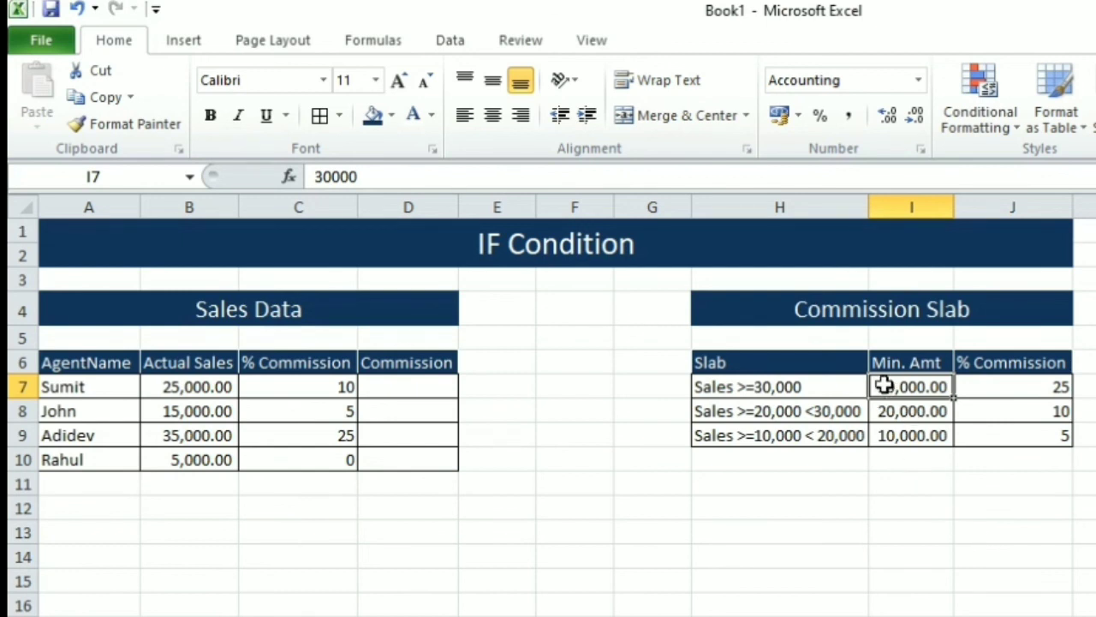
pyautogui.doubleClick(884, 388)
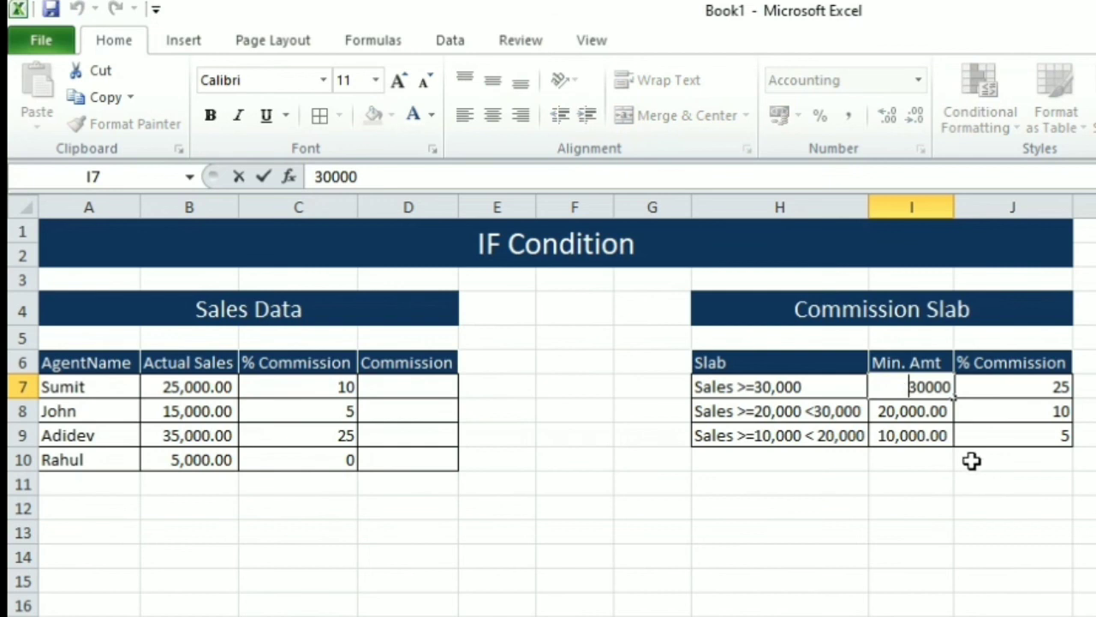
pyautogui.press('Delete')
pyautogui.write('4')
pyautogui.press('Return')
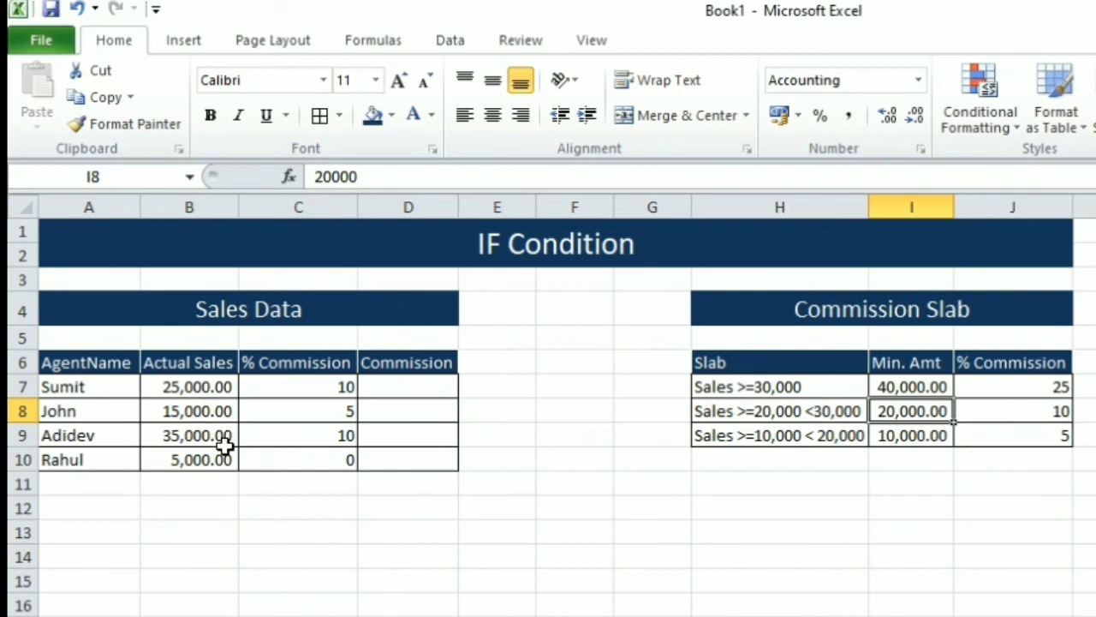
# Enter 45000 as the first agent's actual sales in B7.
pyautogui.click(202, 392)
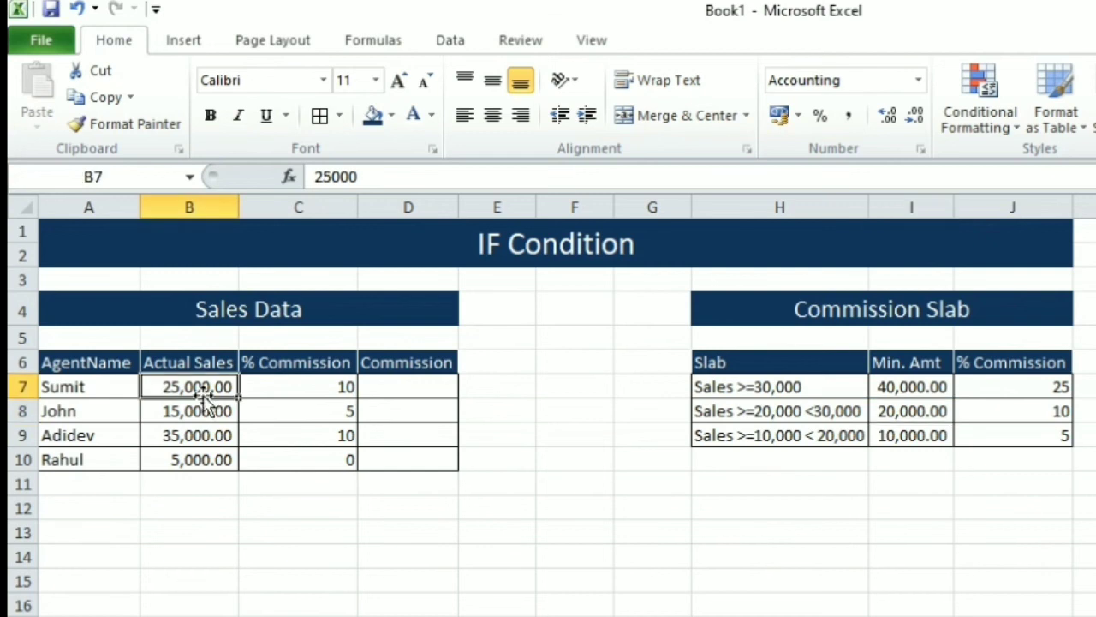
pyautogui.write('45000')
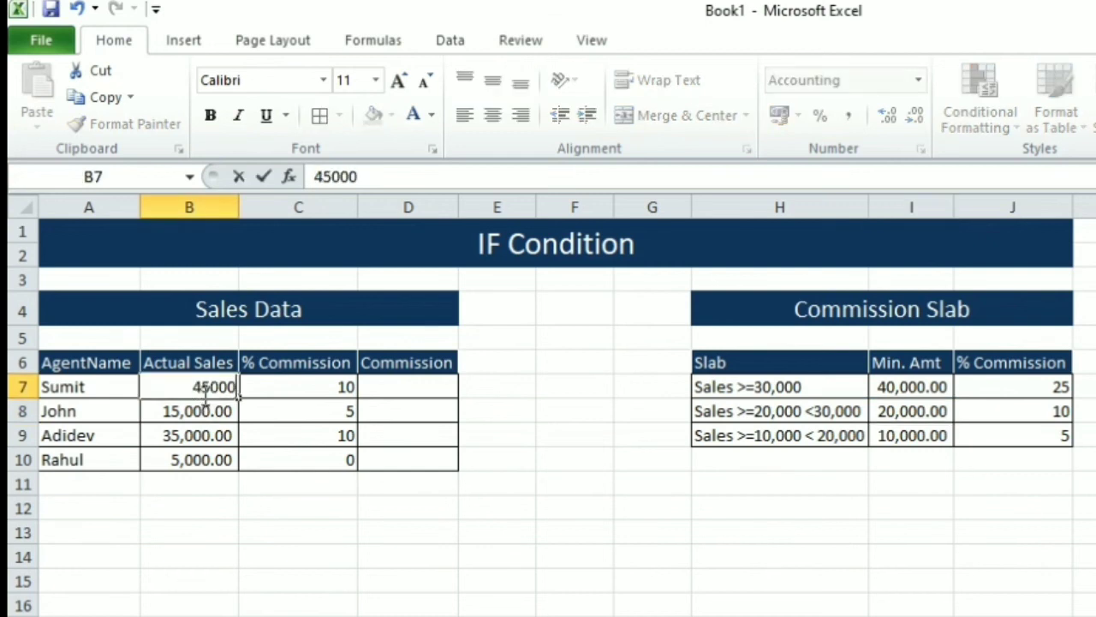
pyautogui.press('Return')
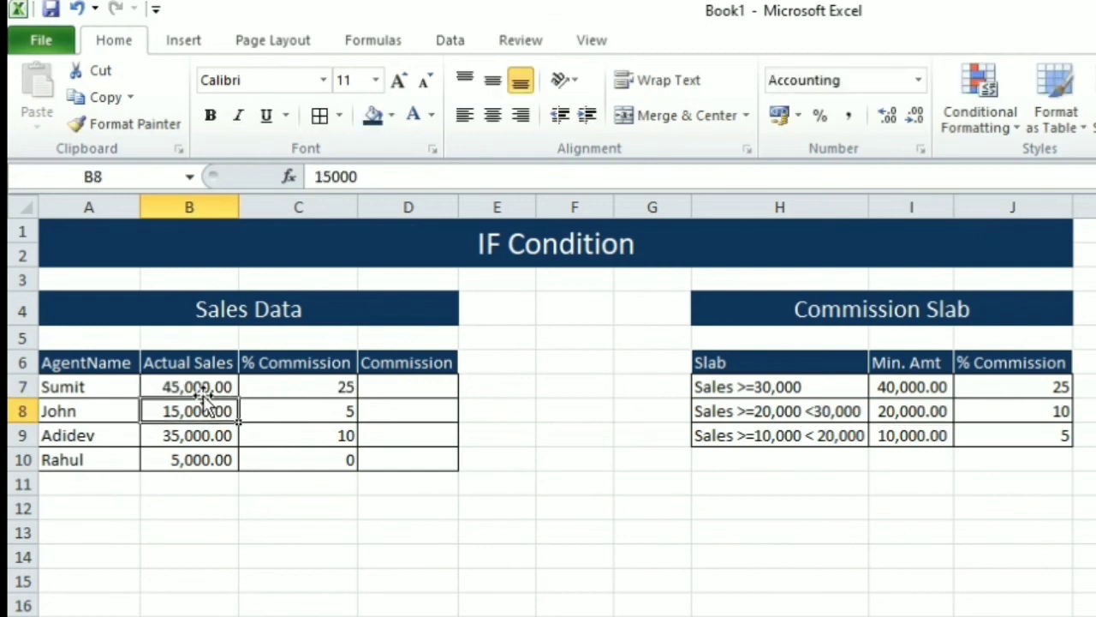
pyautogui.click(329, 387)
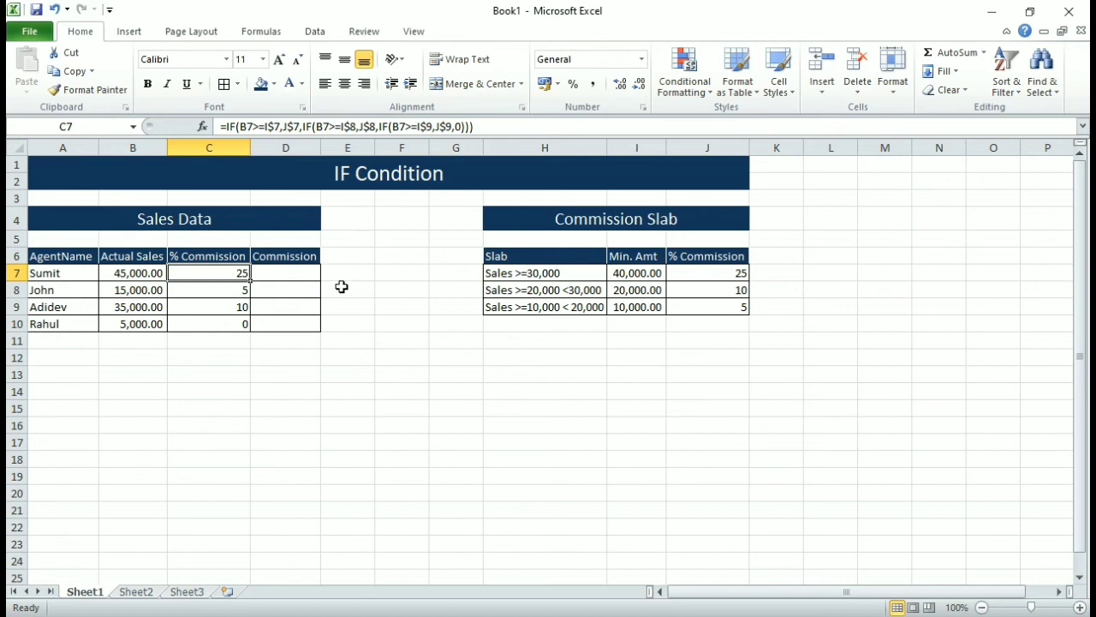
# Enter the commission formula =B7*C7/100 in D7.
pyautogui.click(290, 273)
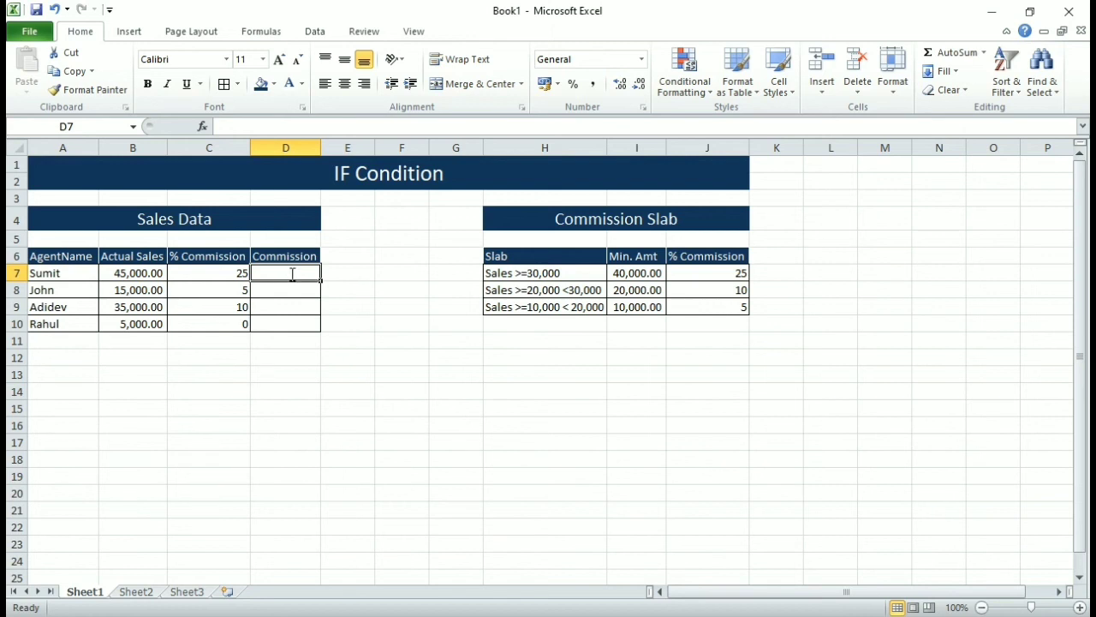
pyautogui.write('=')
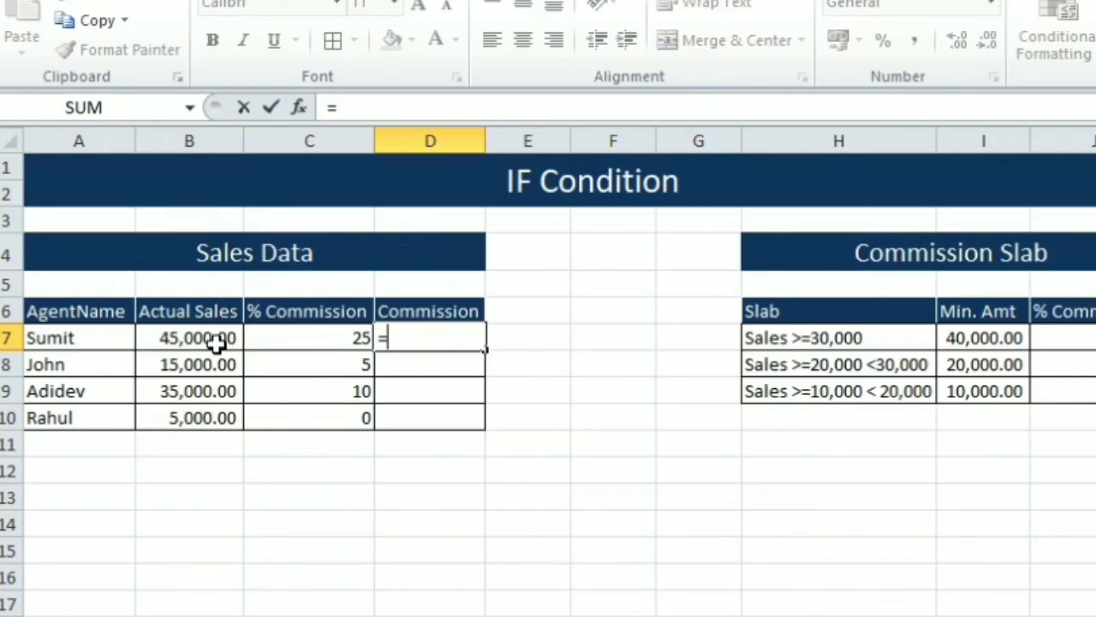
pyautogui.click(218, 342)
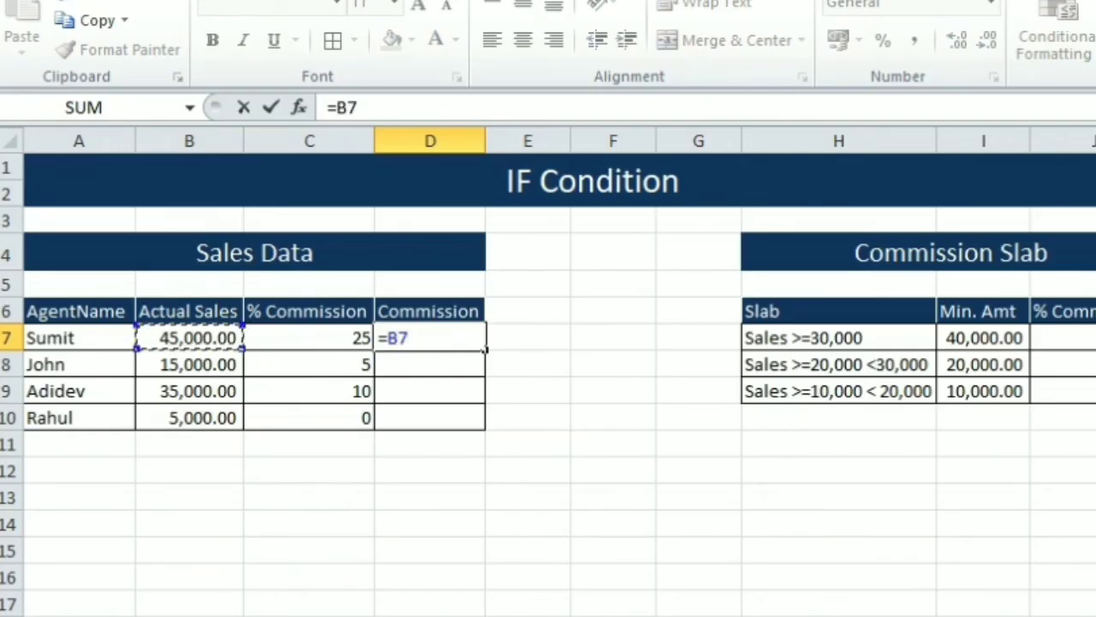
pyautogui.write('*')
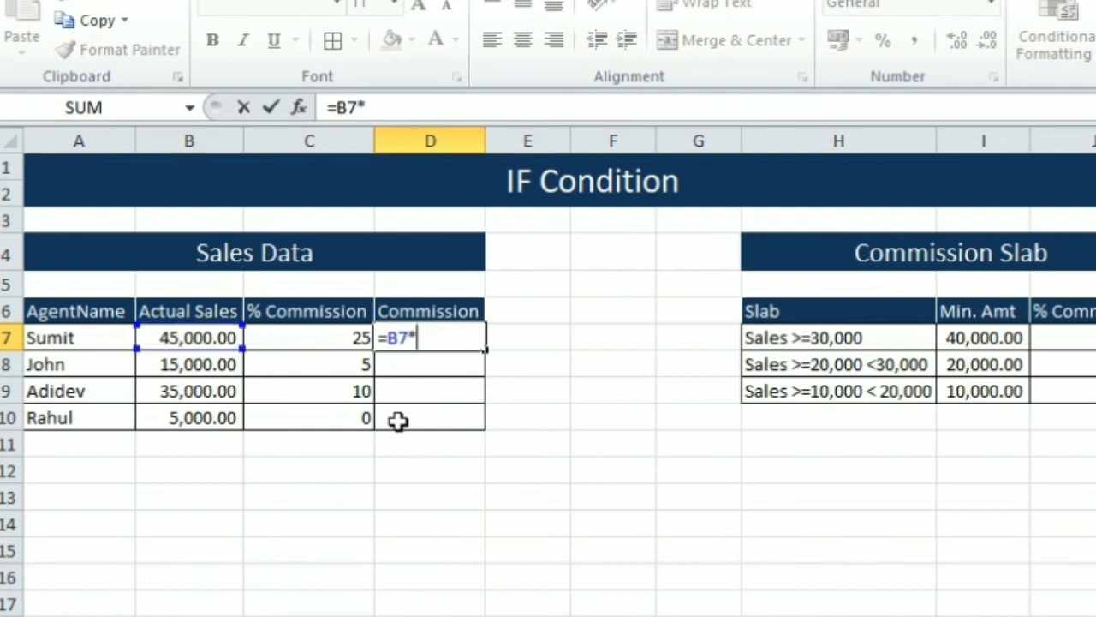
pyautogui.click(327, 338)
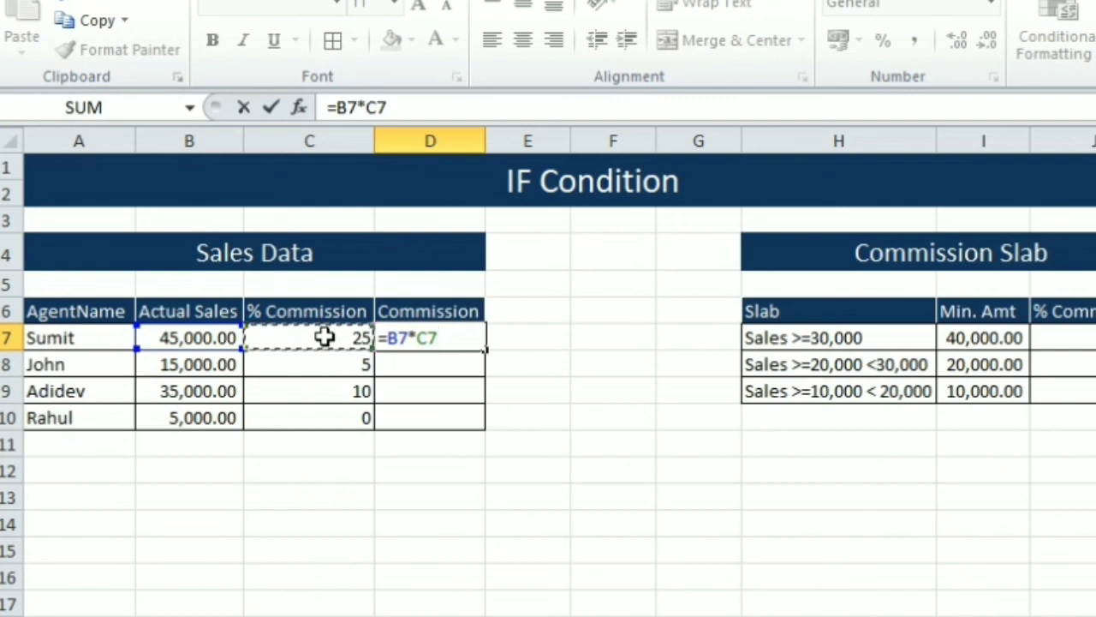
pyautogui.write('/1')
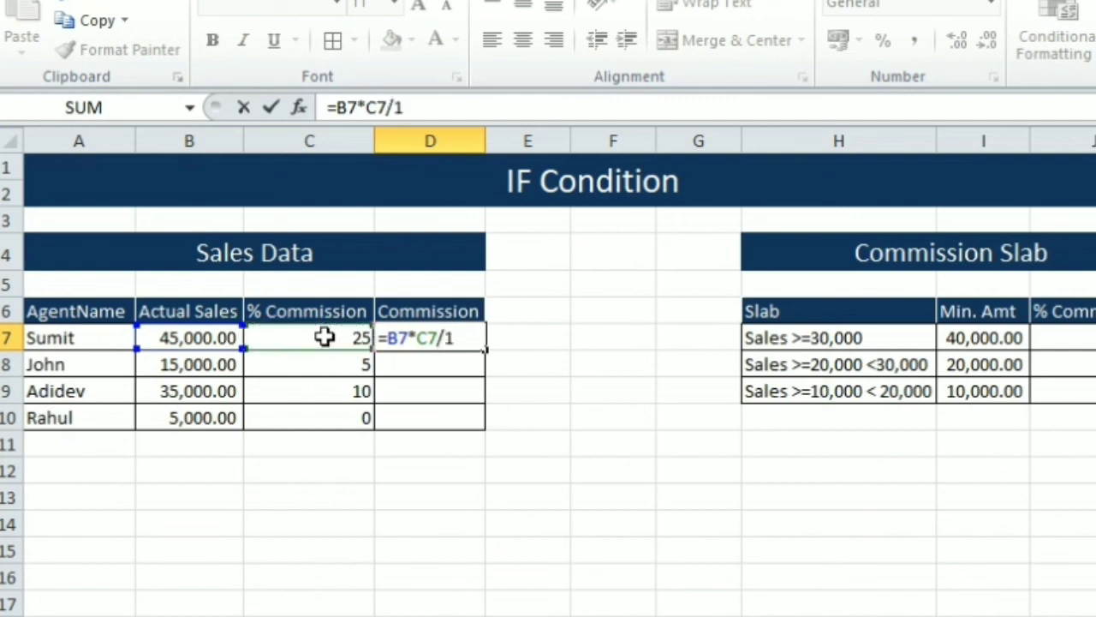
pyautogui.write('00')
pyautogui.press('Return')
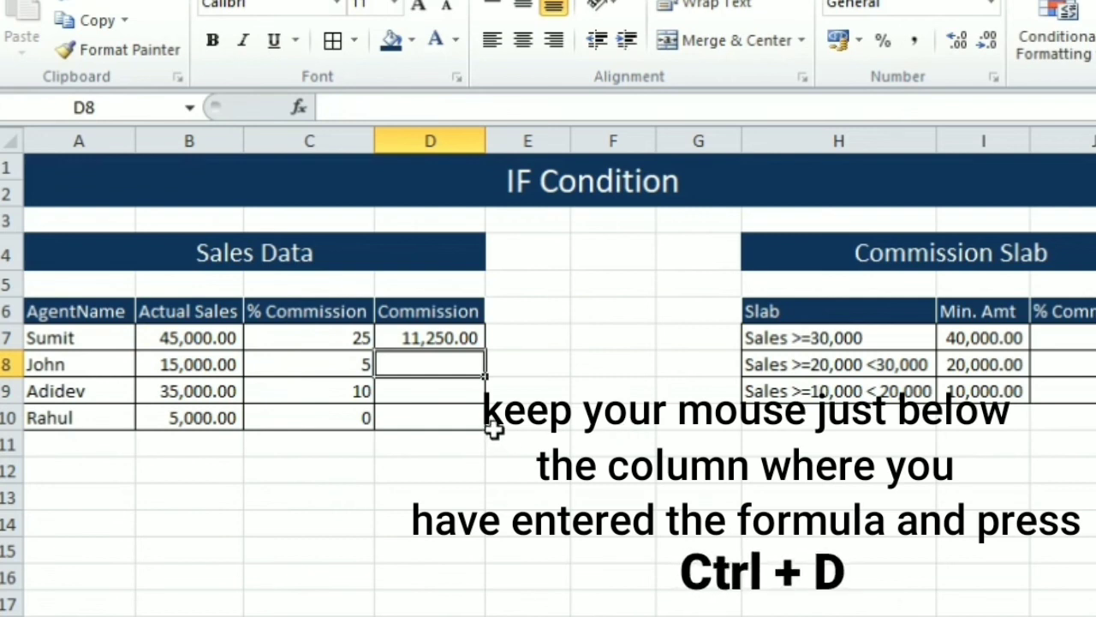
# Copy the commission formula down into D8, D9 and D10 with Ctrl+D.
pyautogui.hotkey('ctrl', 'd')
pyautogui.click(442, 395)
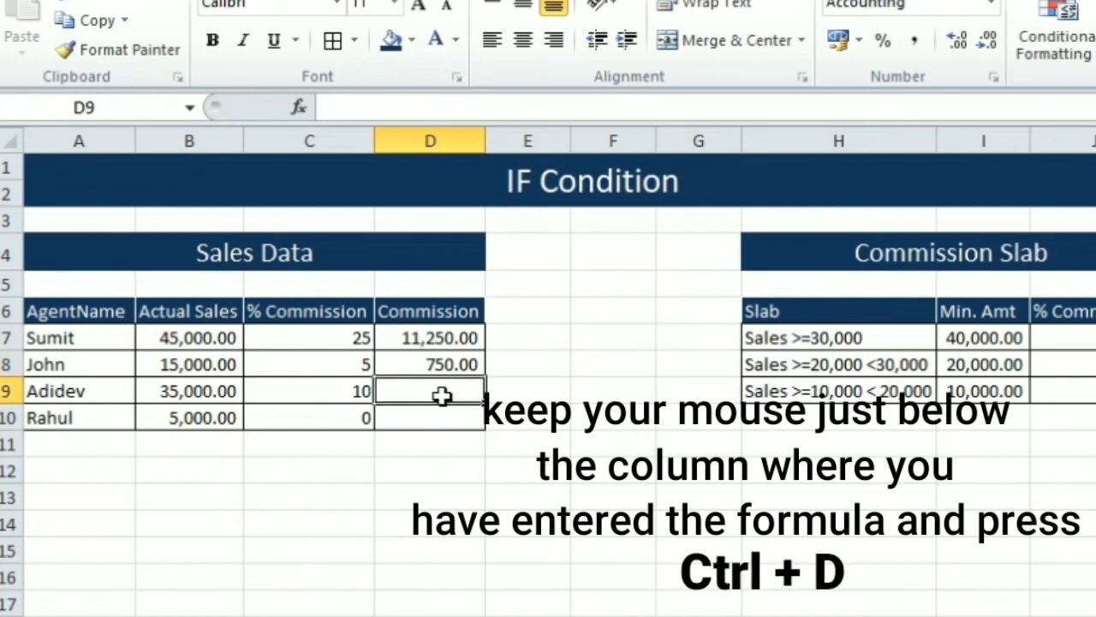
pyautogui.hotkey('ctrl', 'd')
pyautogui.click(435, 419)
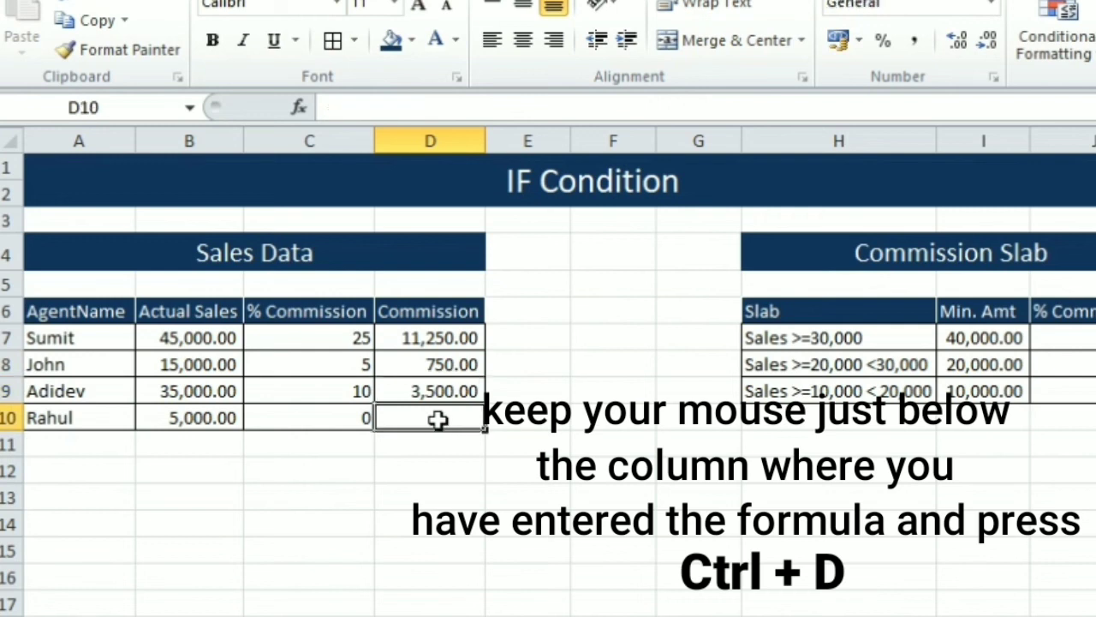
pyautogui.hotkey('ctrl', 'd')
pyautogui.click(455, 526)
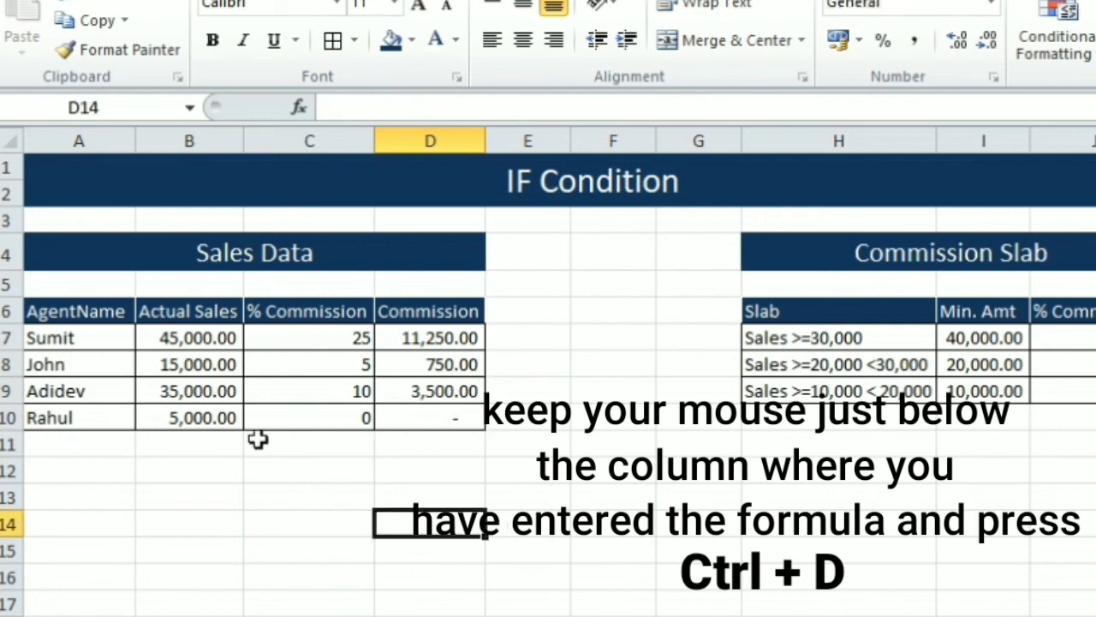
pyautogui.click(407, 419)
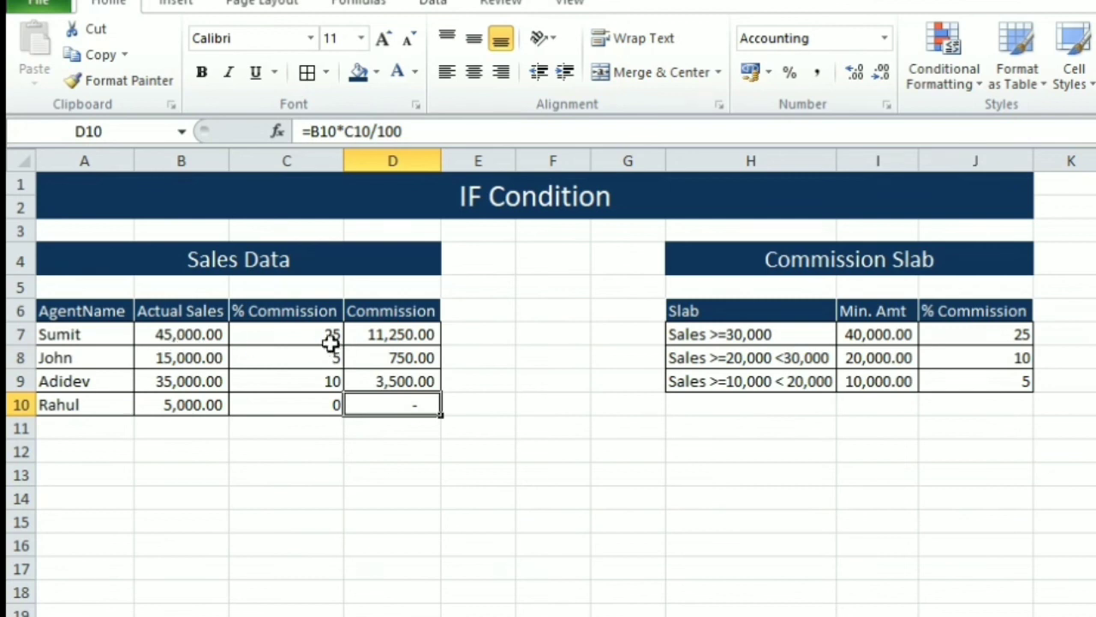
# Change J7 to 20 and confirm D7's commission recalculates to 9,000.00.
pyautogui.click(1016, 335)
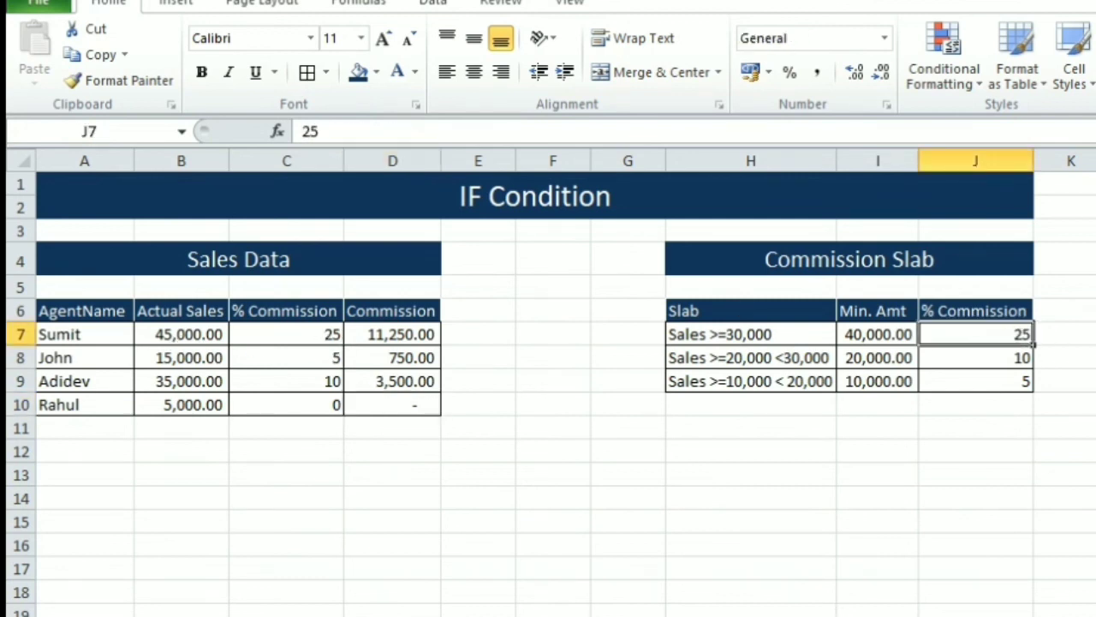
pyautogui.write('20')
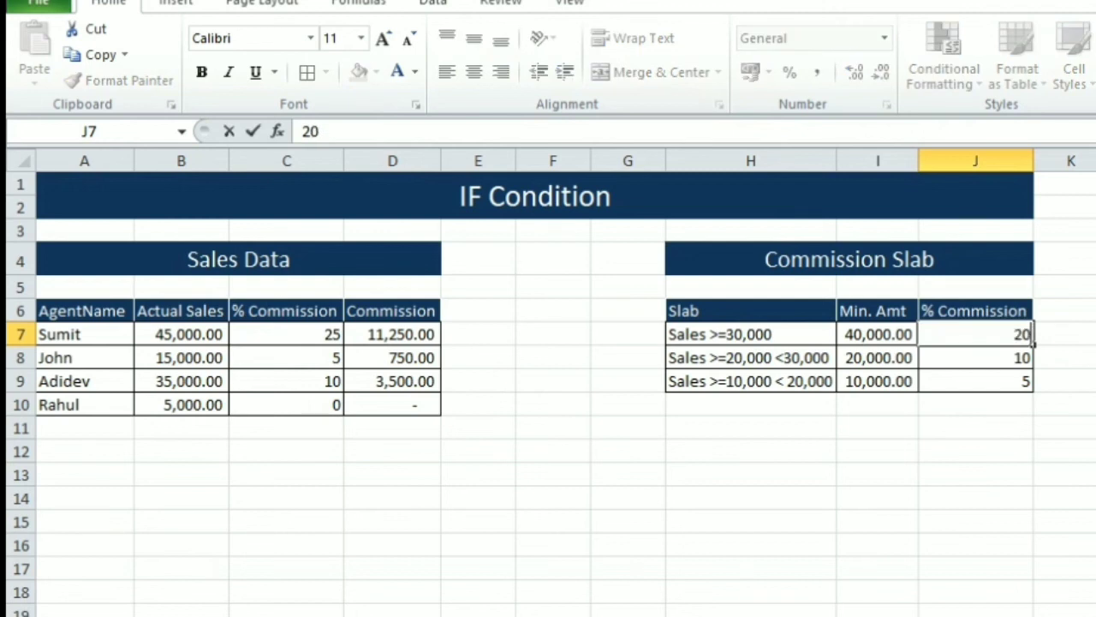
pyautogui.press('Return')
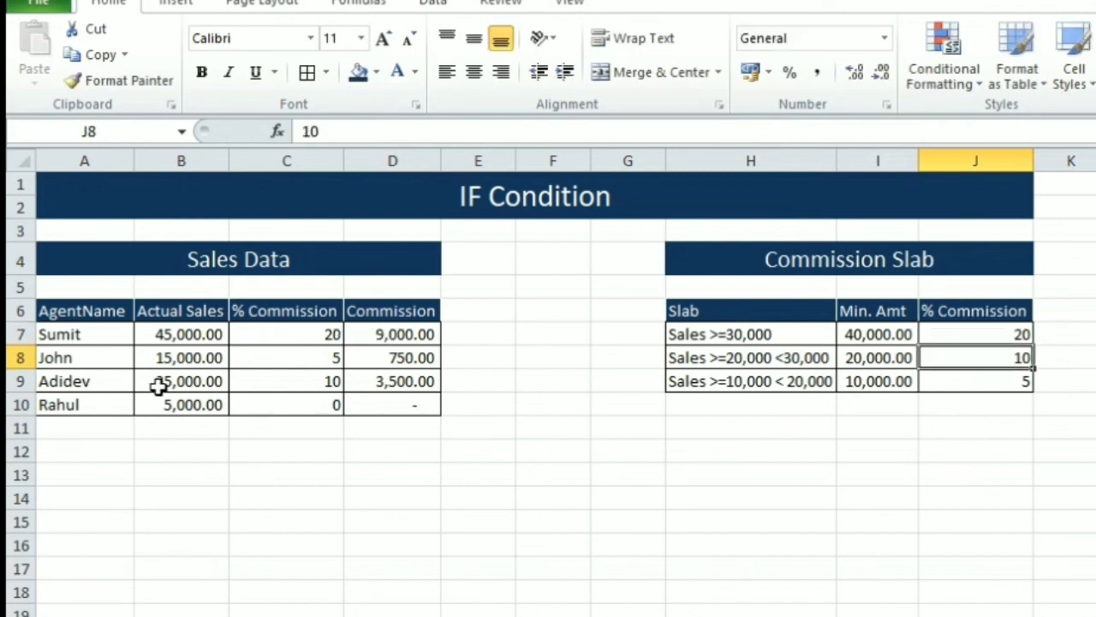
pyautogui.click(394, 337)
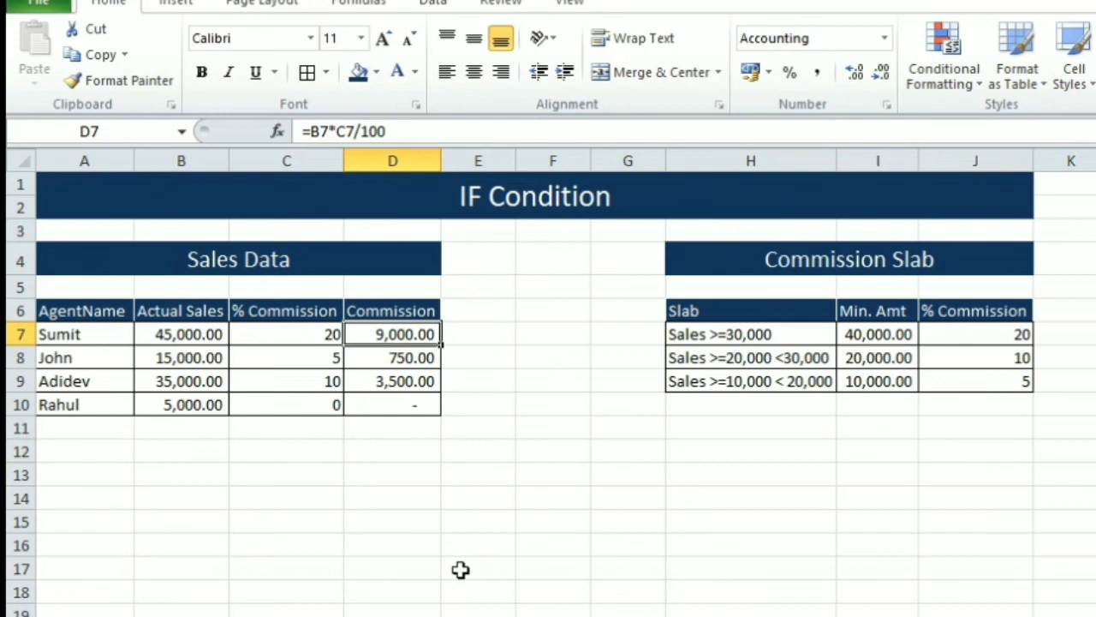